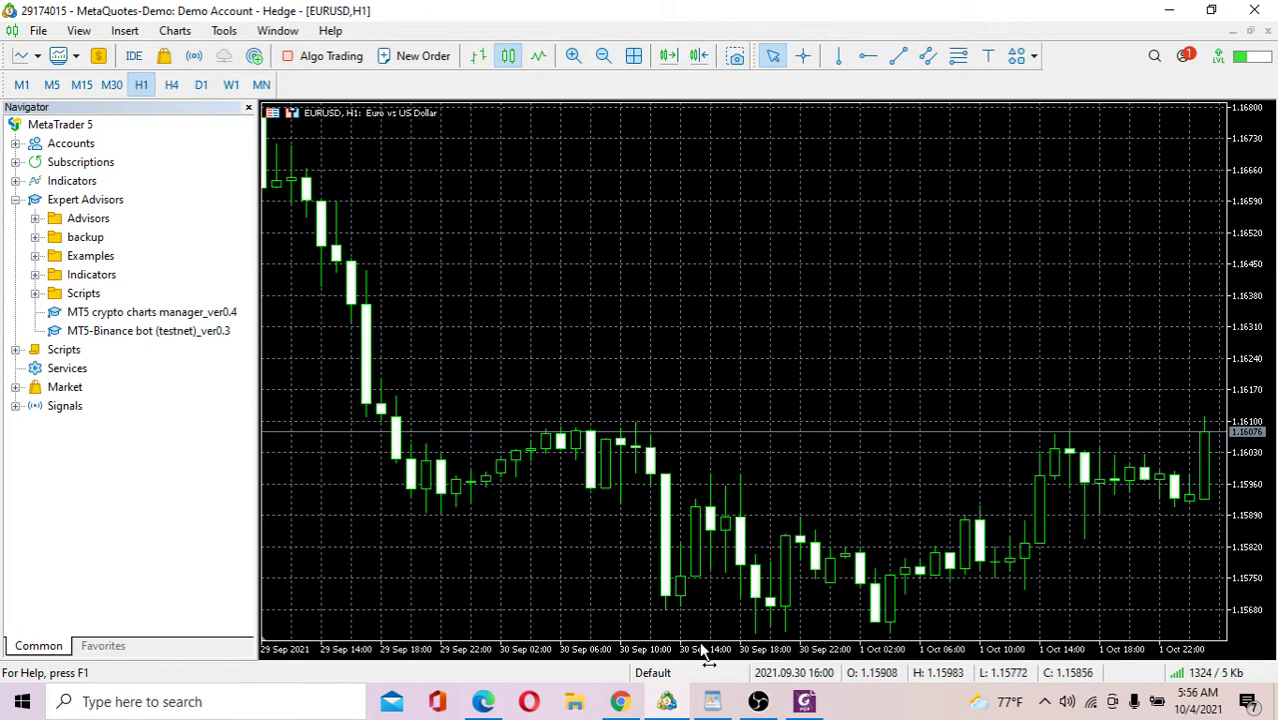
Review the Binance robot communication diagram in Foxit PhantomPDF, and switch to the installation guide in WordPad
{"action": "left_click", "coordinate": [806, 703]}
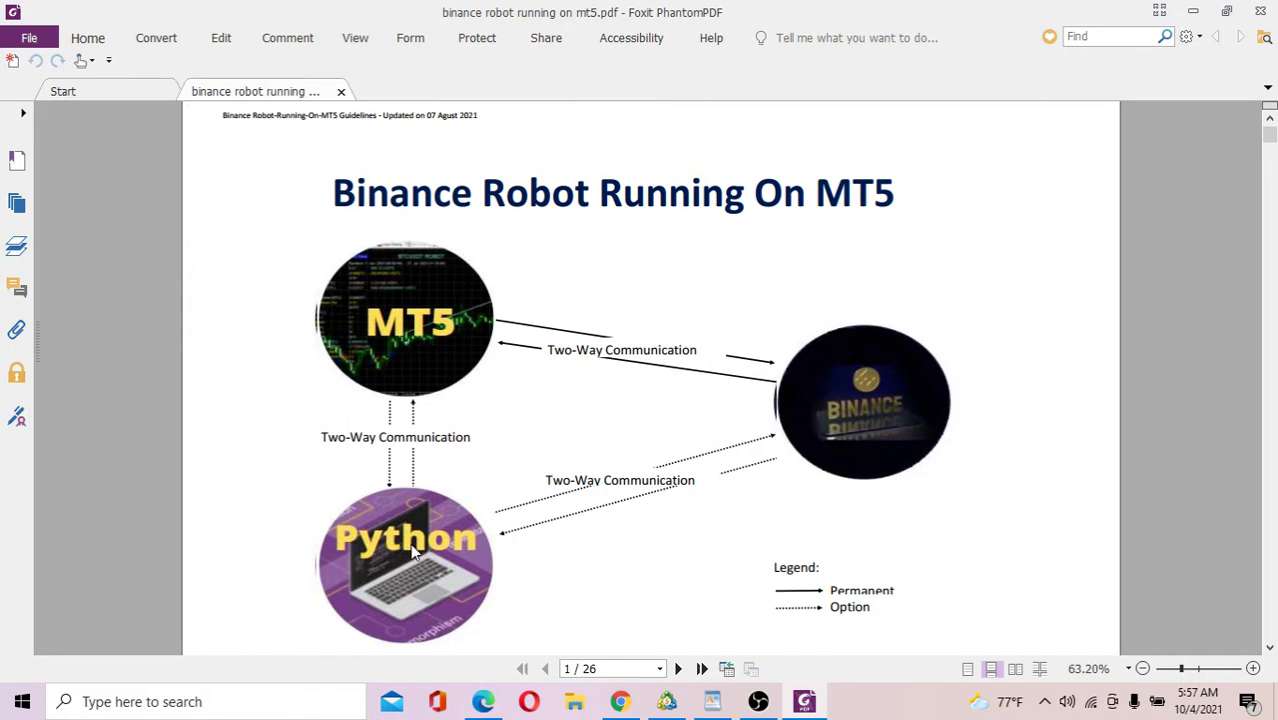
{"action": "left_click", "coordinate": [713, 703]}
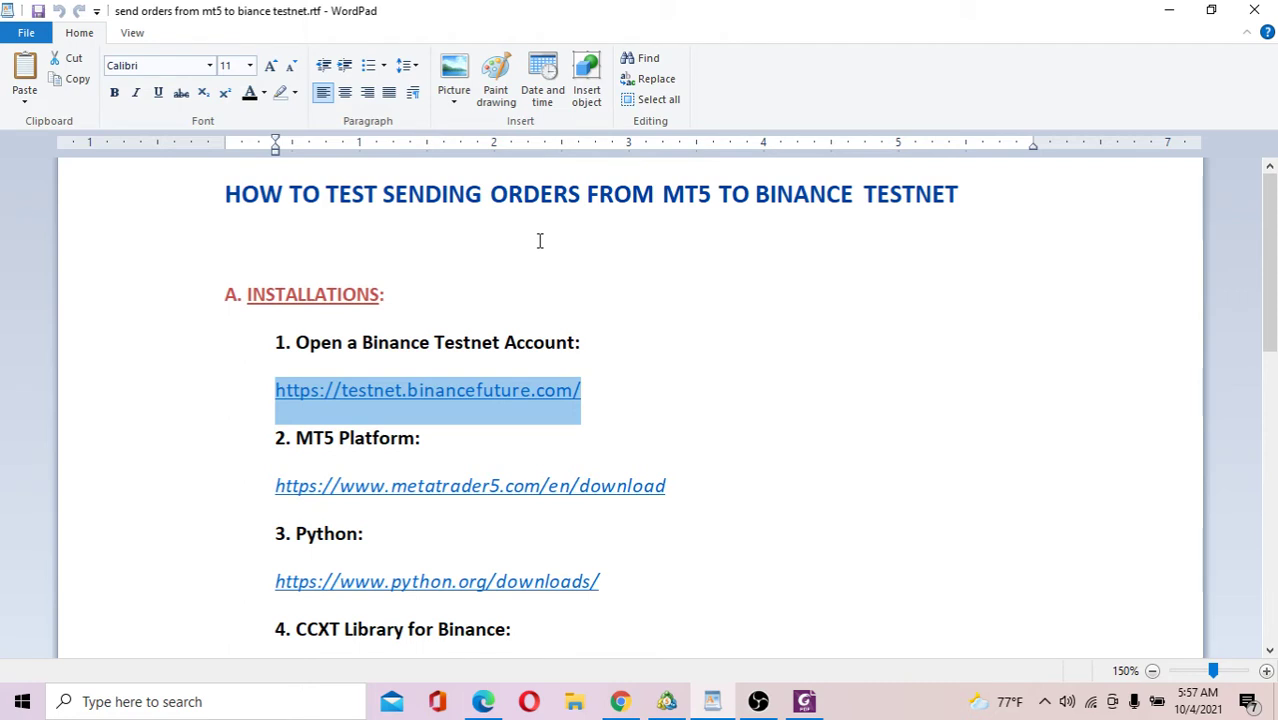
{"action": "left_click", "coordinate": [645, 317]}
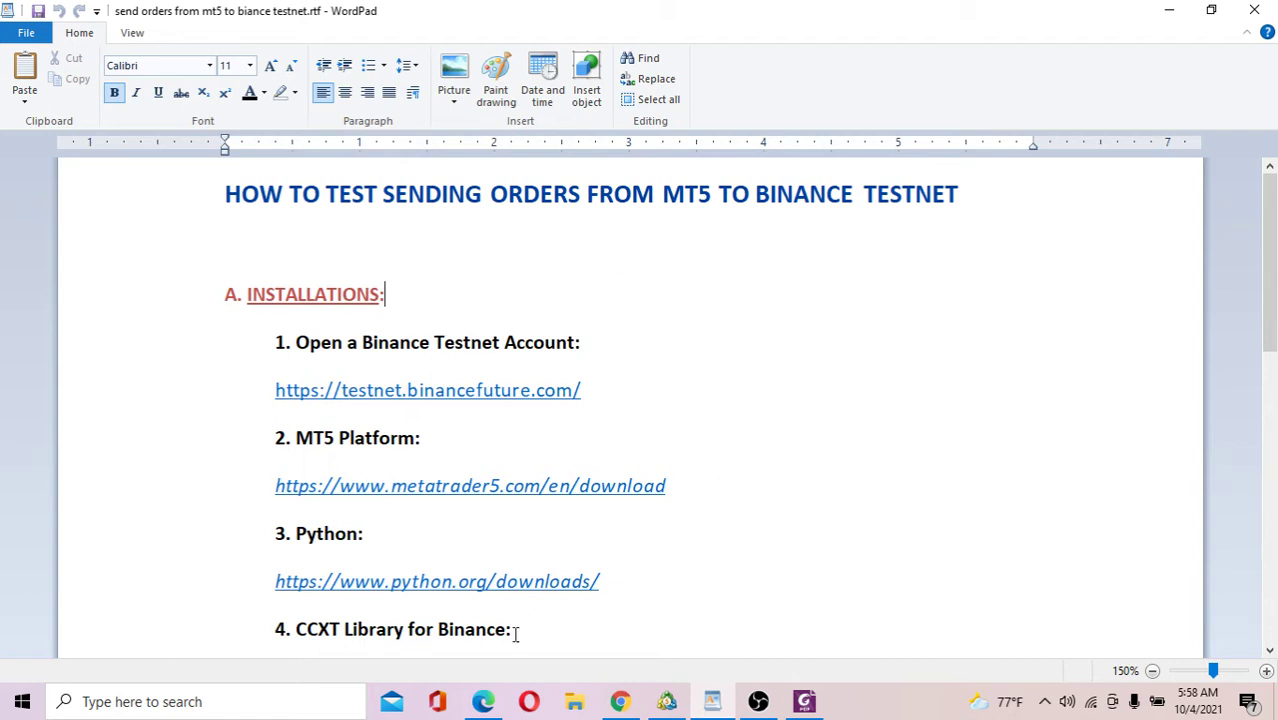
Switch to Edge and examine the Binance testnet page, highlighting "binancefuture" in its web address
{"action": "left_click", "coordinate": [483, 701]}
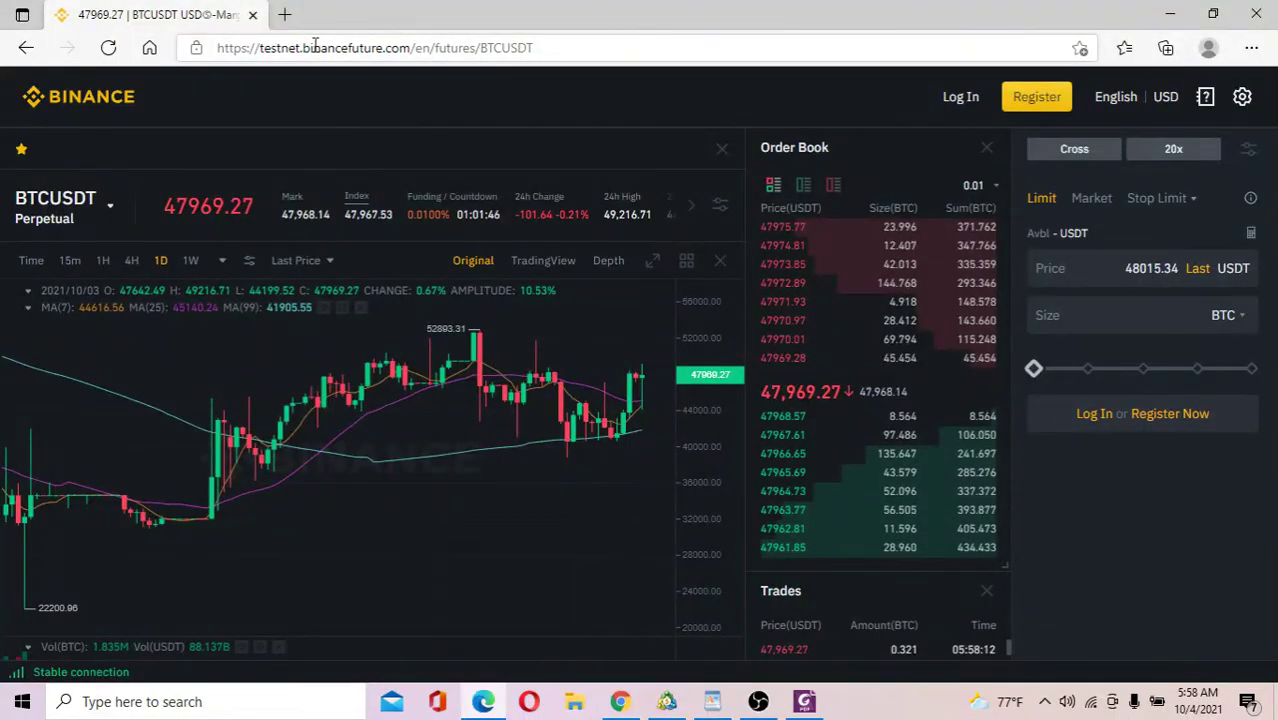
{"action": "double_click", "coordinate": [315, 48]}
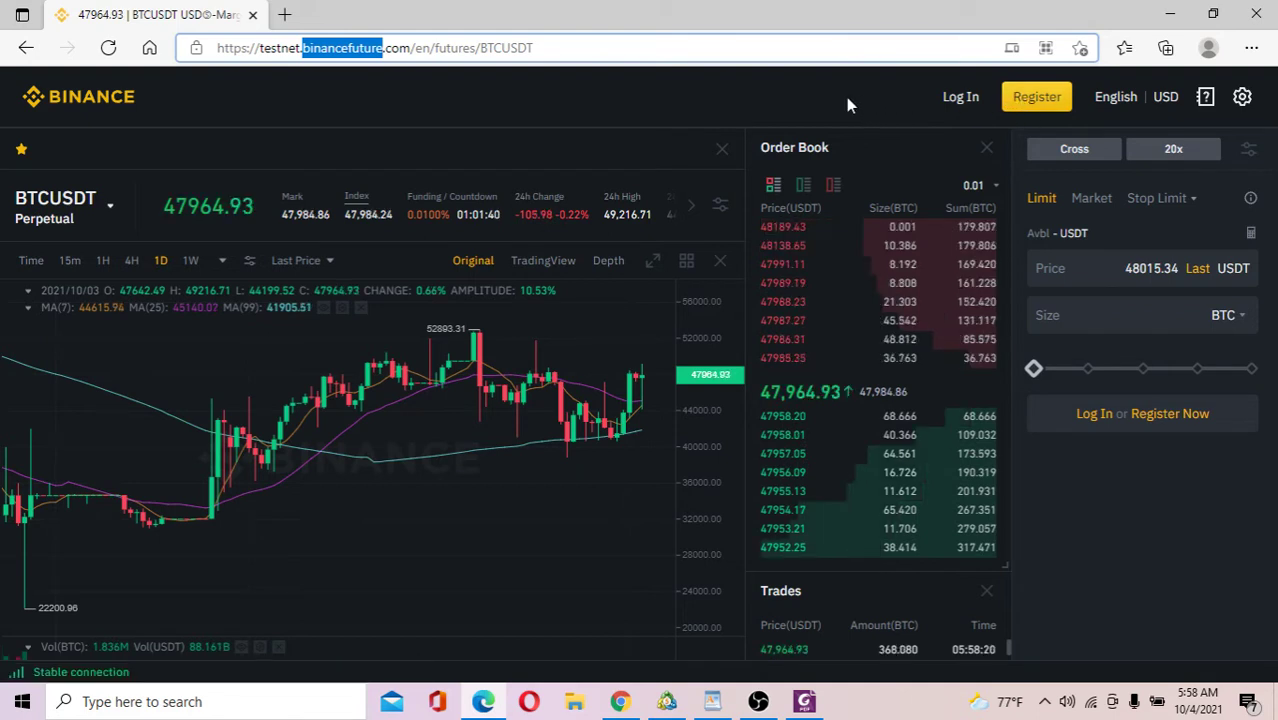
{"action": "left_click", "coordinate": [714, 703]}
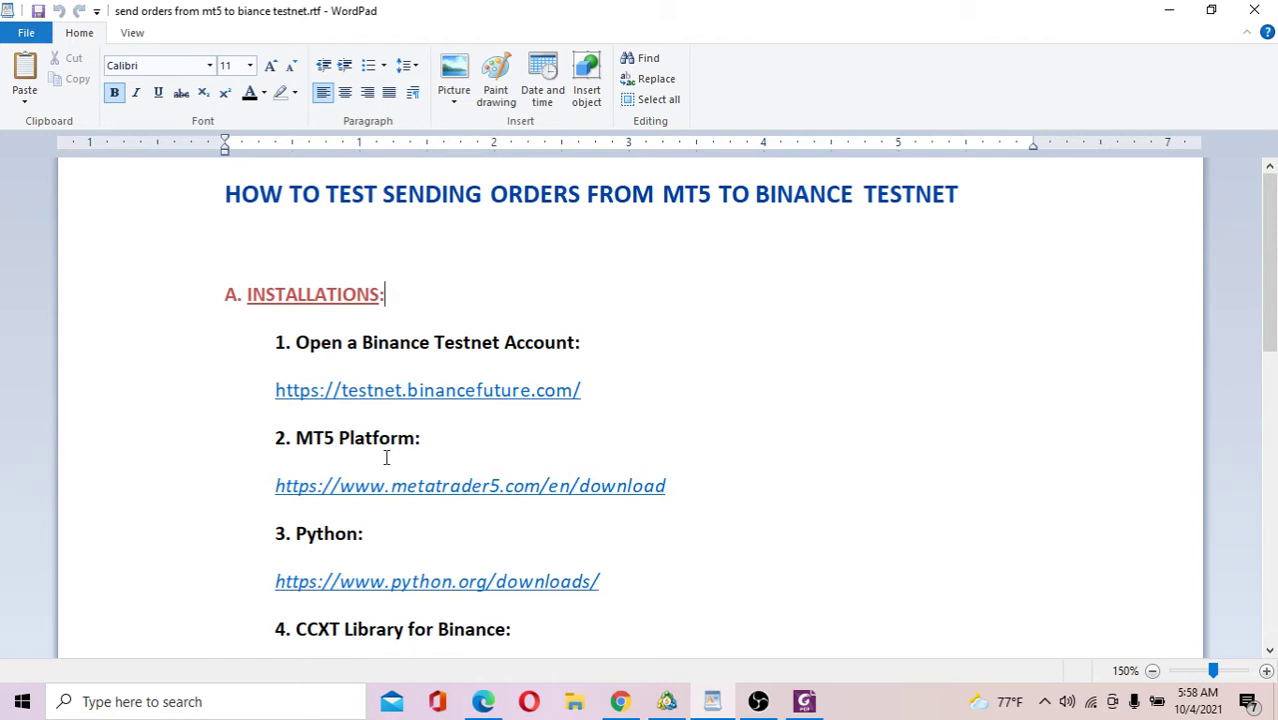
{"action": "left_click_drag", "start_coordinate": [679, 486], "coordinate": [277, 486]}
{"action": "right_click", "coordinate": [362, 497]}
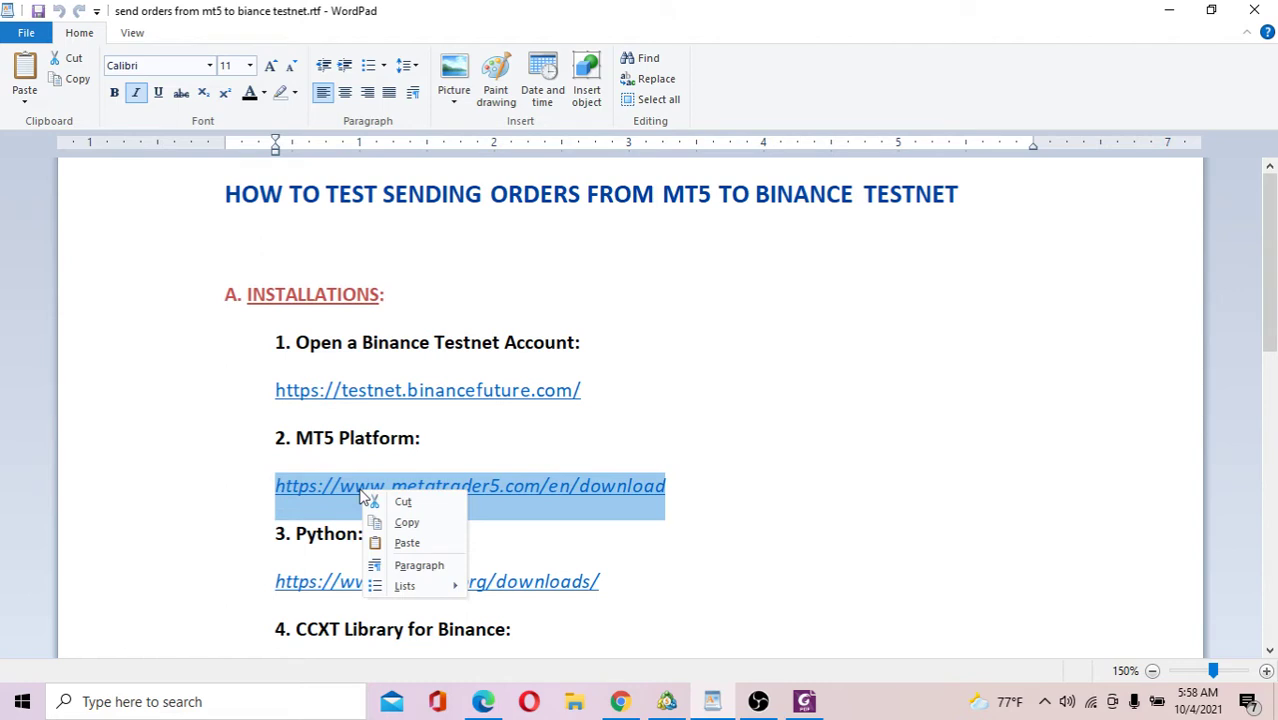
{"action": "left_click", "coordinate": [407, 522]}
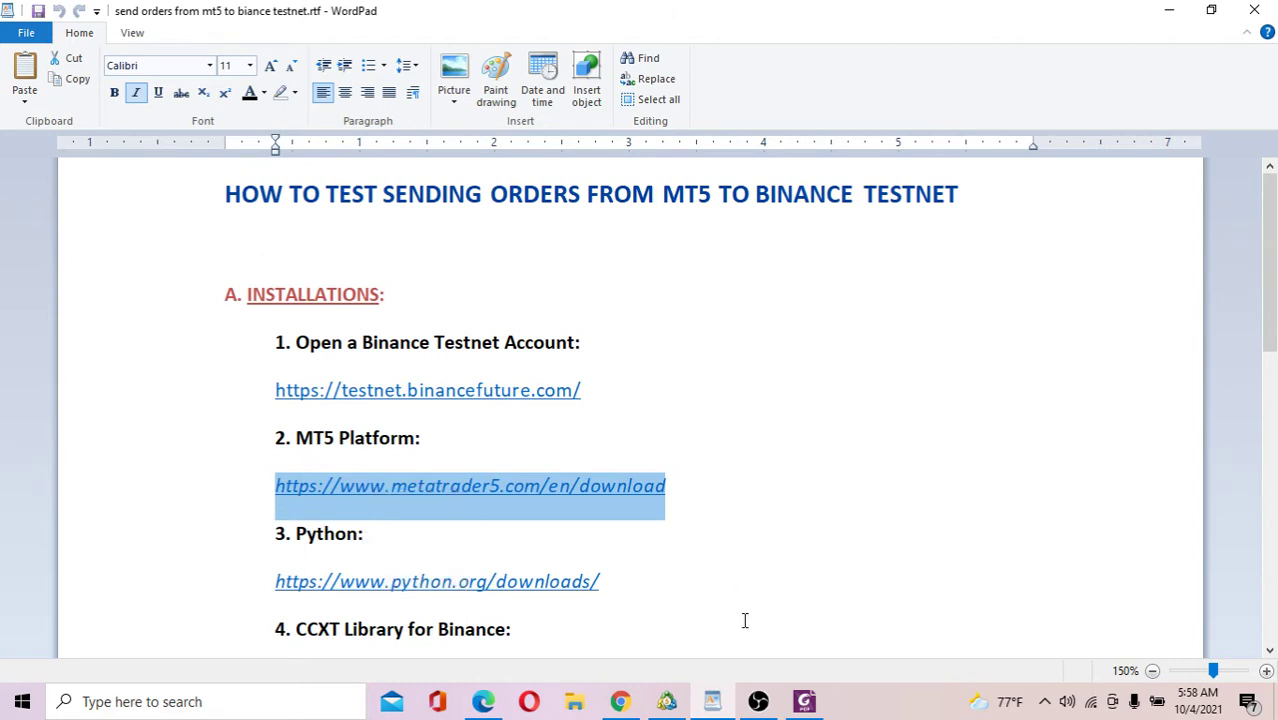
Switch to Chrome and open the copied MetaTrader 5 download link in a new tab
{"action": "left_click", "coordinate": [624, 705]}
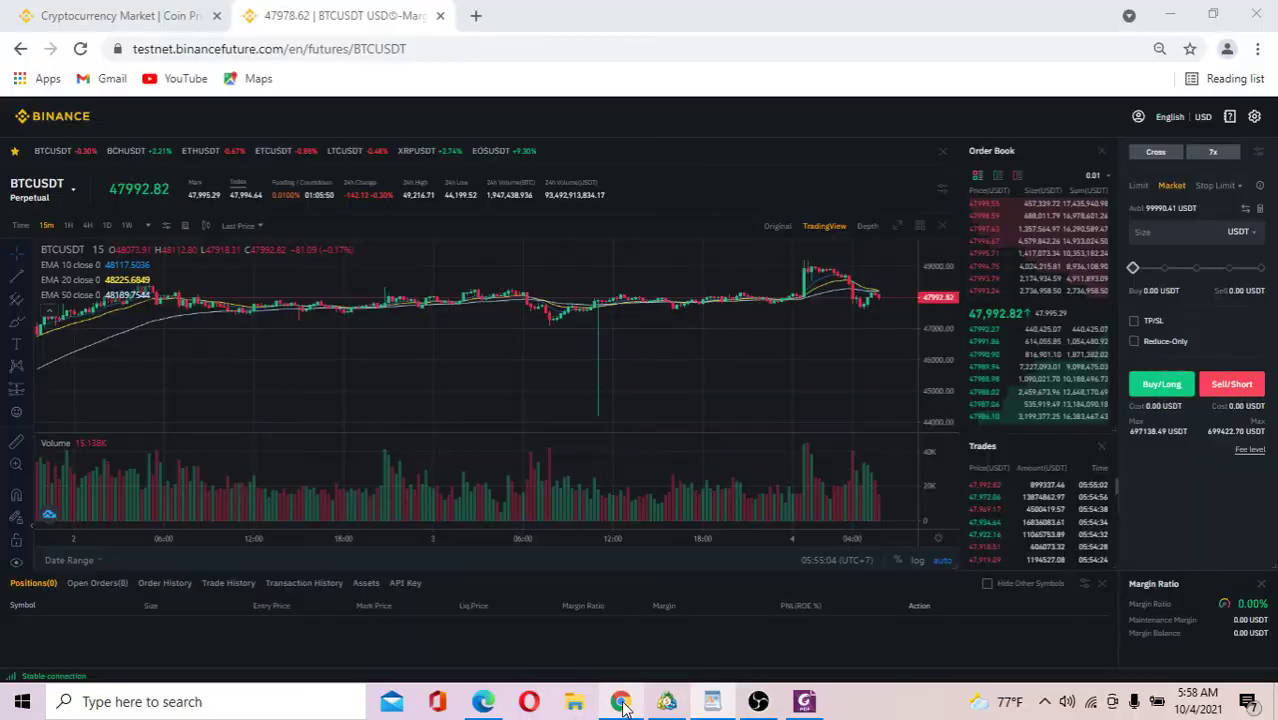
{"action": "left_click", "coordinate": [476, 15]}
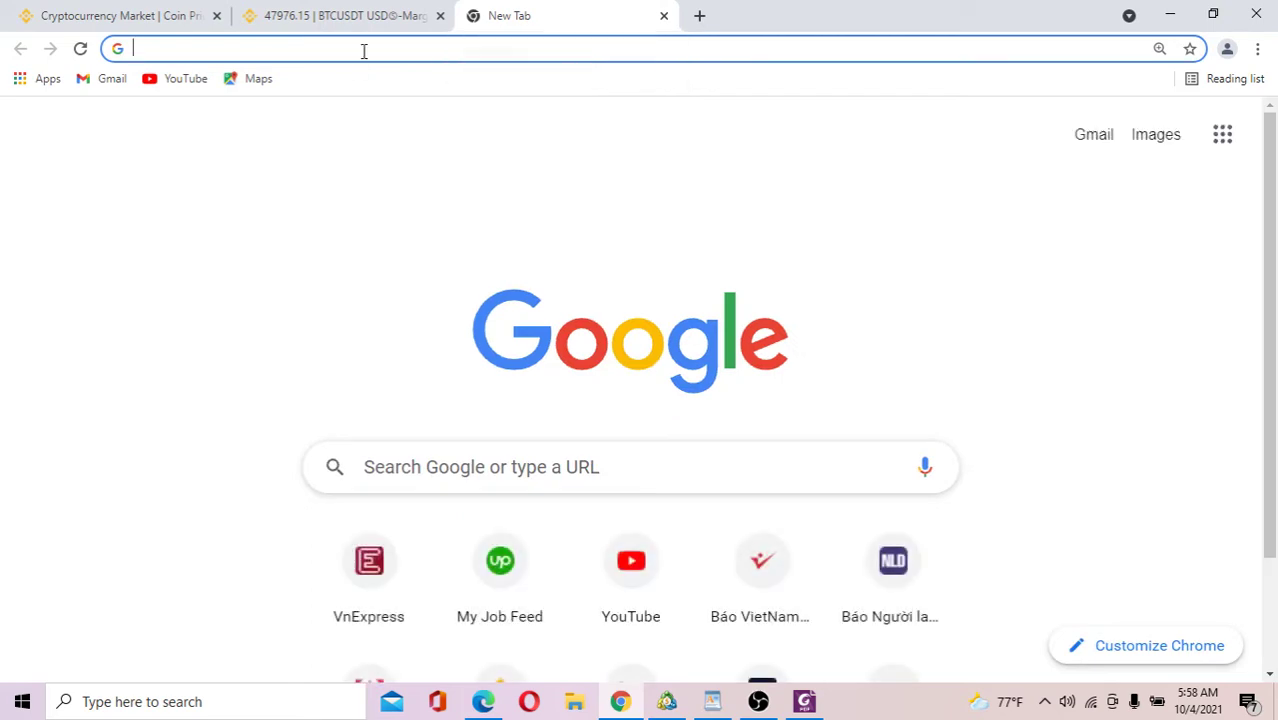
{"action": "key", "text": "ctrl+v"}
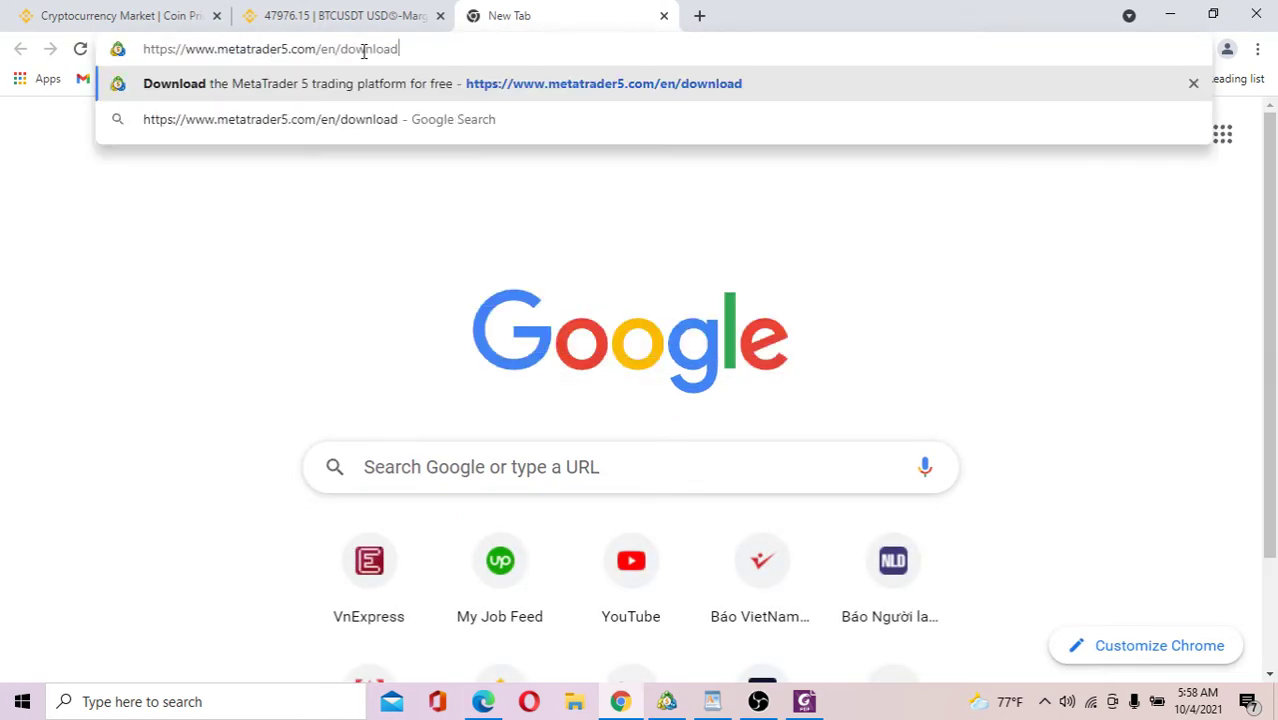
{"action": "key", "text": "Return"}
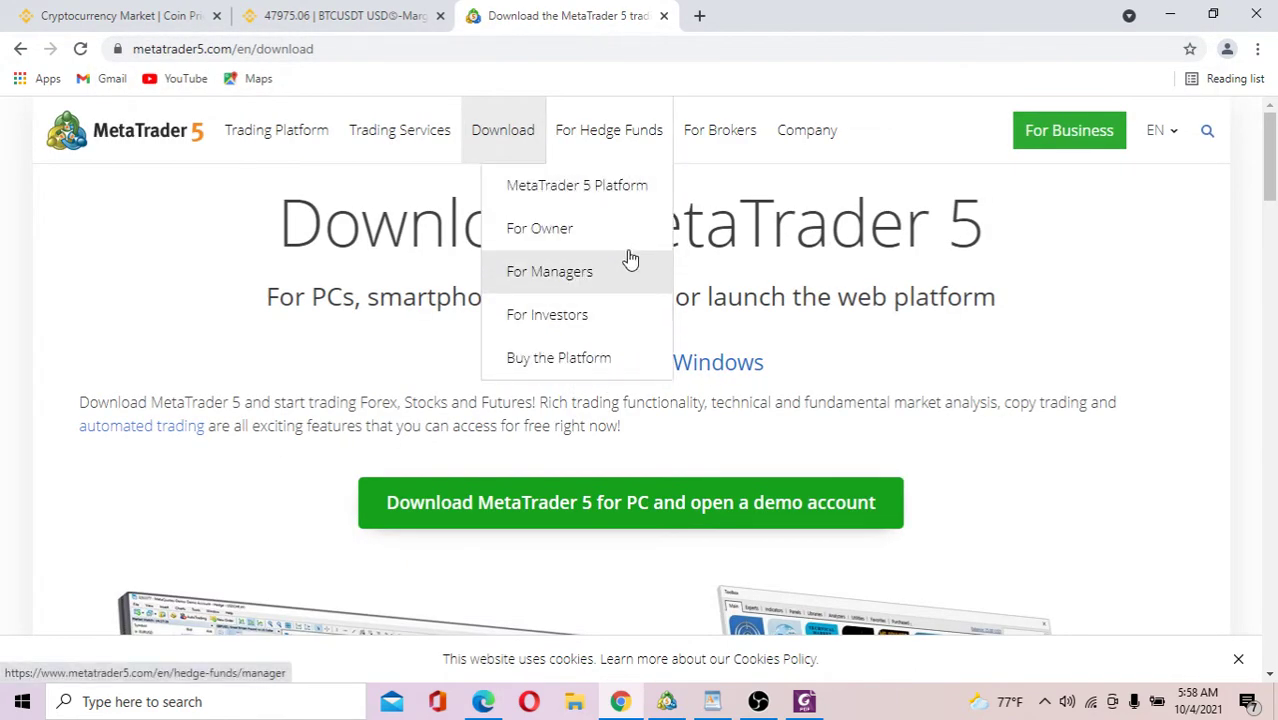
{"action": "left_click", "coordinate": [660, 492]}
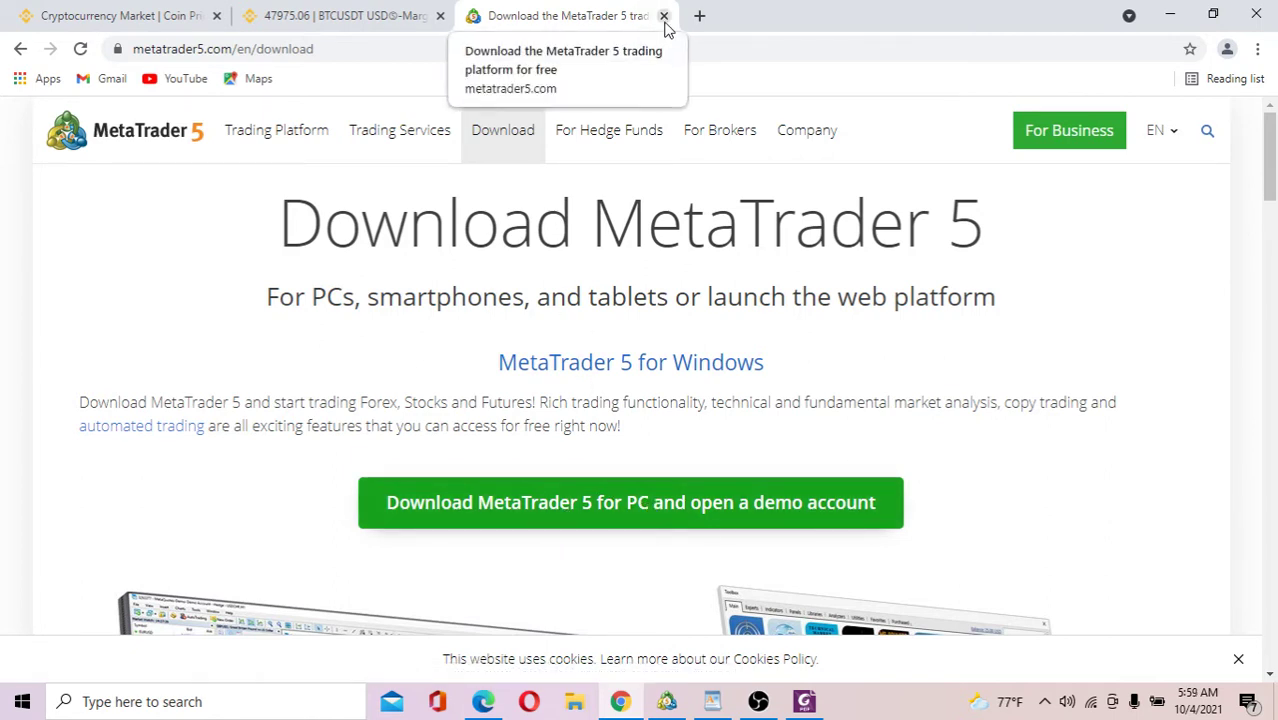
{"action": "left_click", "coordinate": [710, 701]}
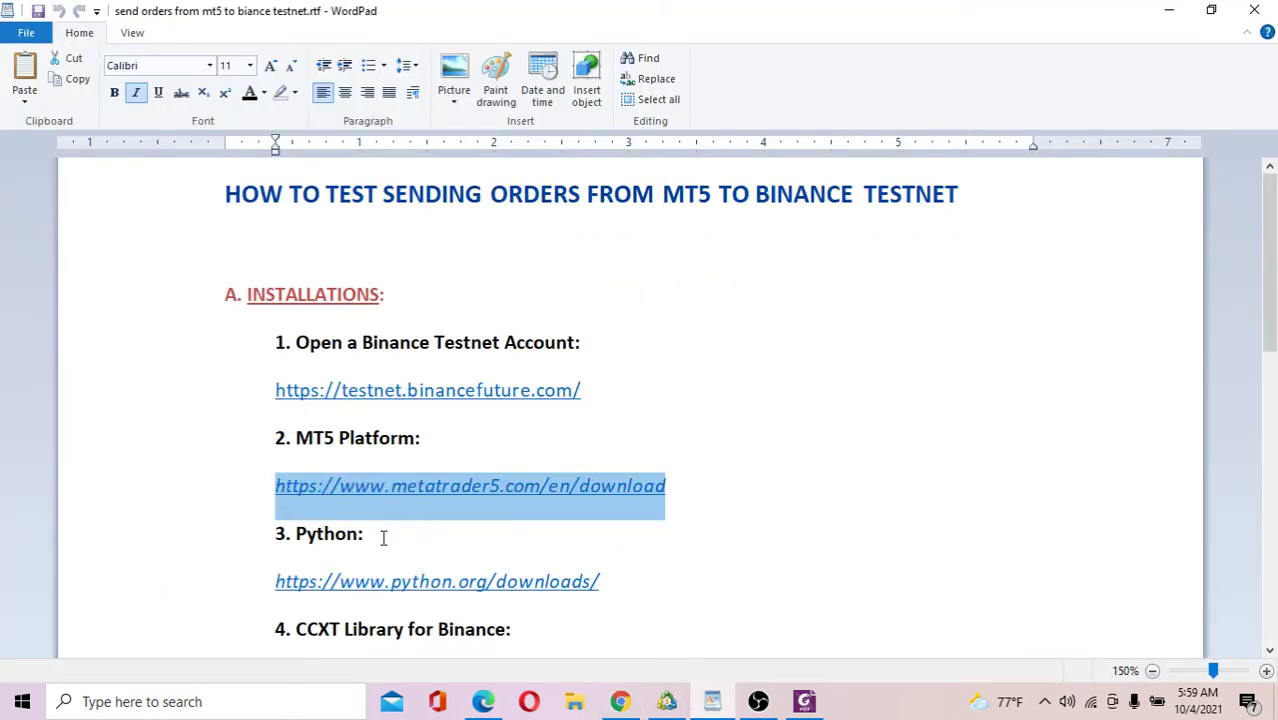
{"action": "left_click_drag", "start_coordinate": [633, 591], "coordinate": [308, 580]}
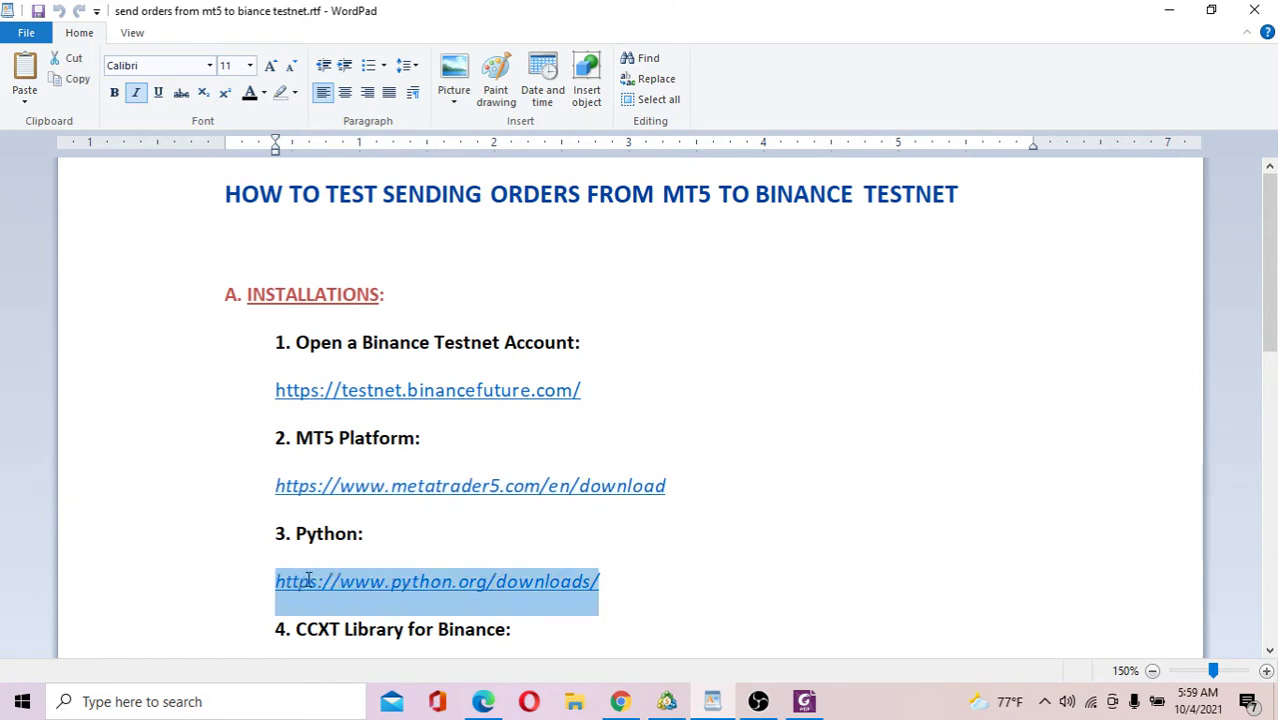
{"action": "right_click", "coordinate": [360, 588]}
Open the copied Python downloads link in a new Chrome tab and browse the list of specific releases
{"action": "left_click", "coordinate": [620, 701]}
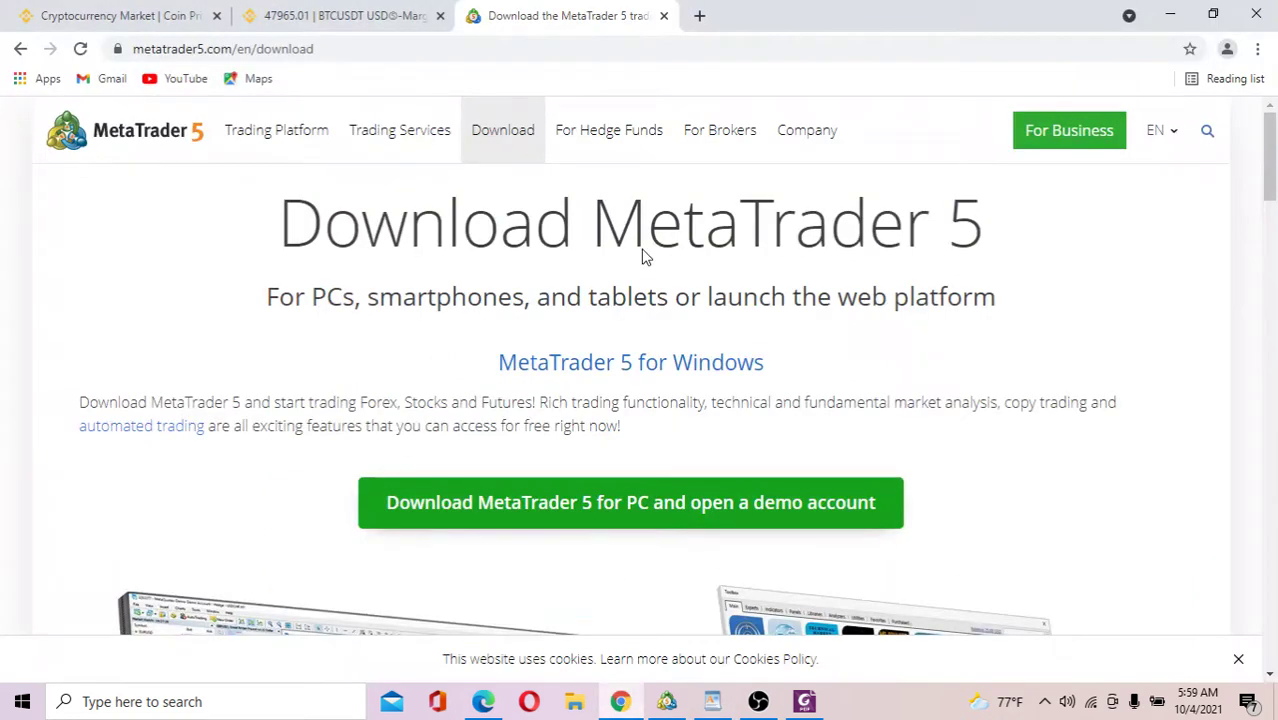
{"action": "left_click", "coordinate": [699, 16]}
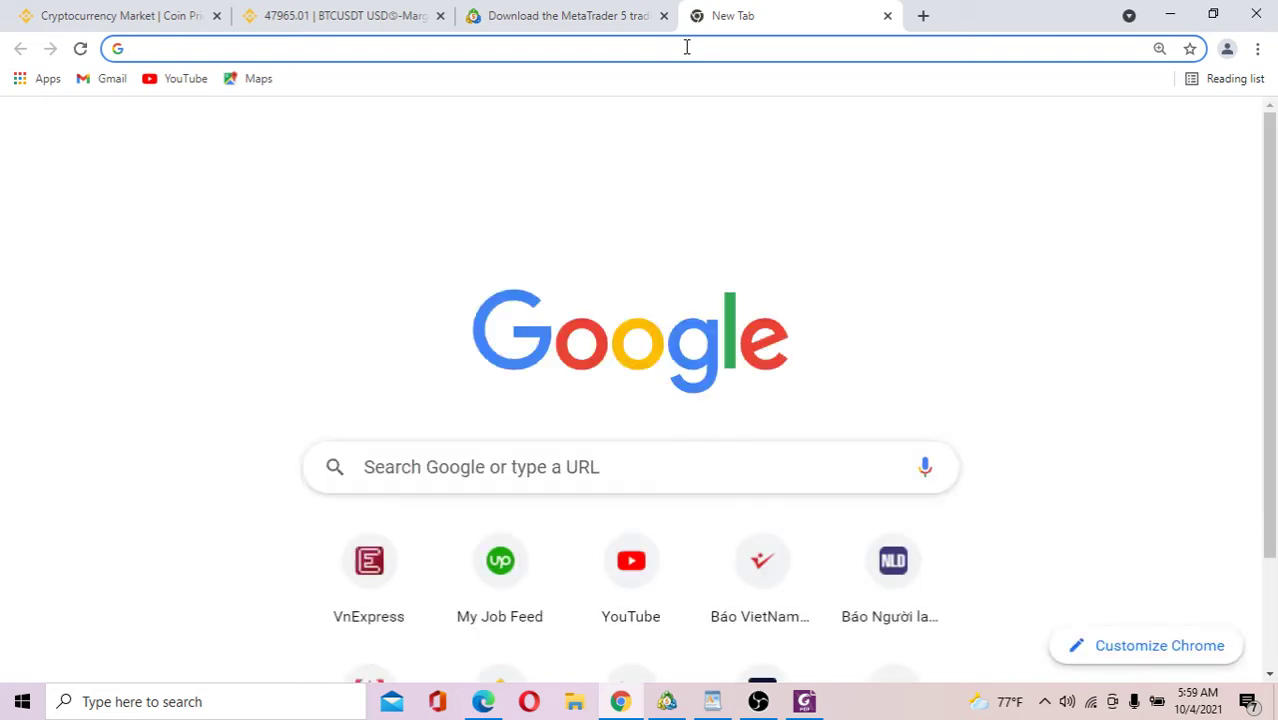
{"action": "key", "text": "ctrl+v"}
{"action": "key", "text": "Return"}
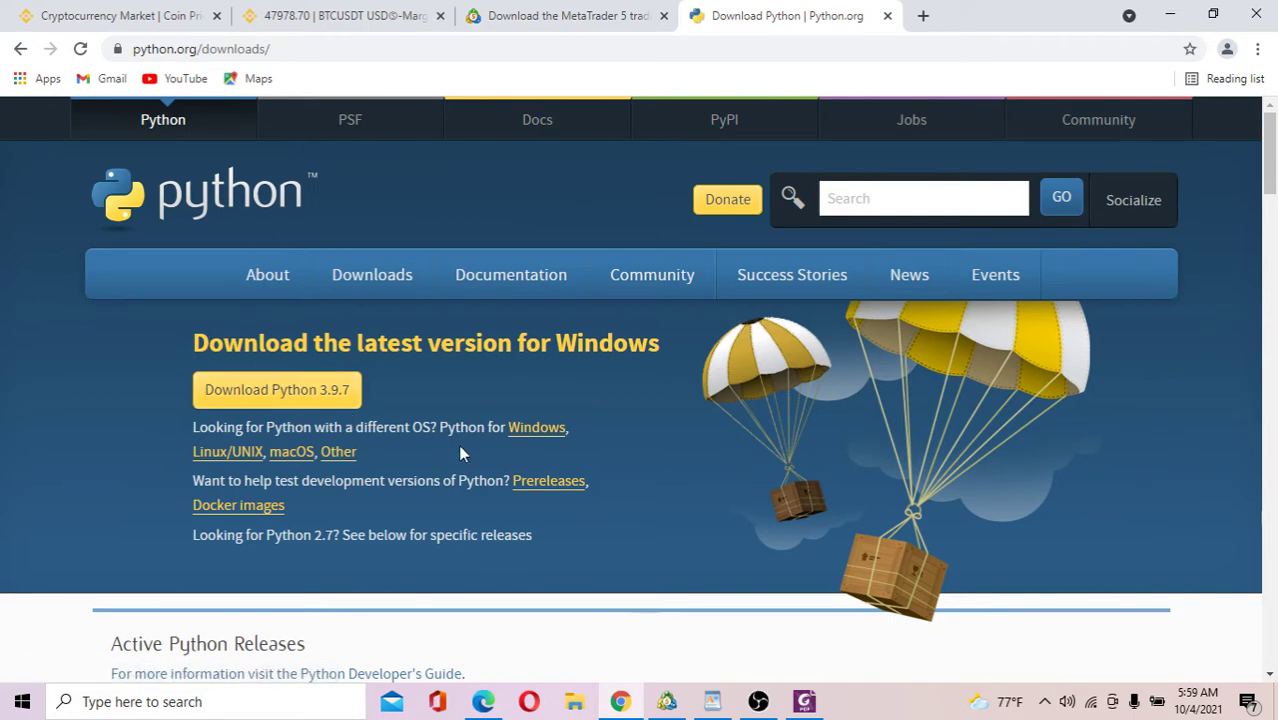
{"action": "left_click_drag", "start_coordinate": [1272, 150], "coordinate": [1272, 255]}
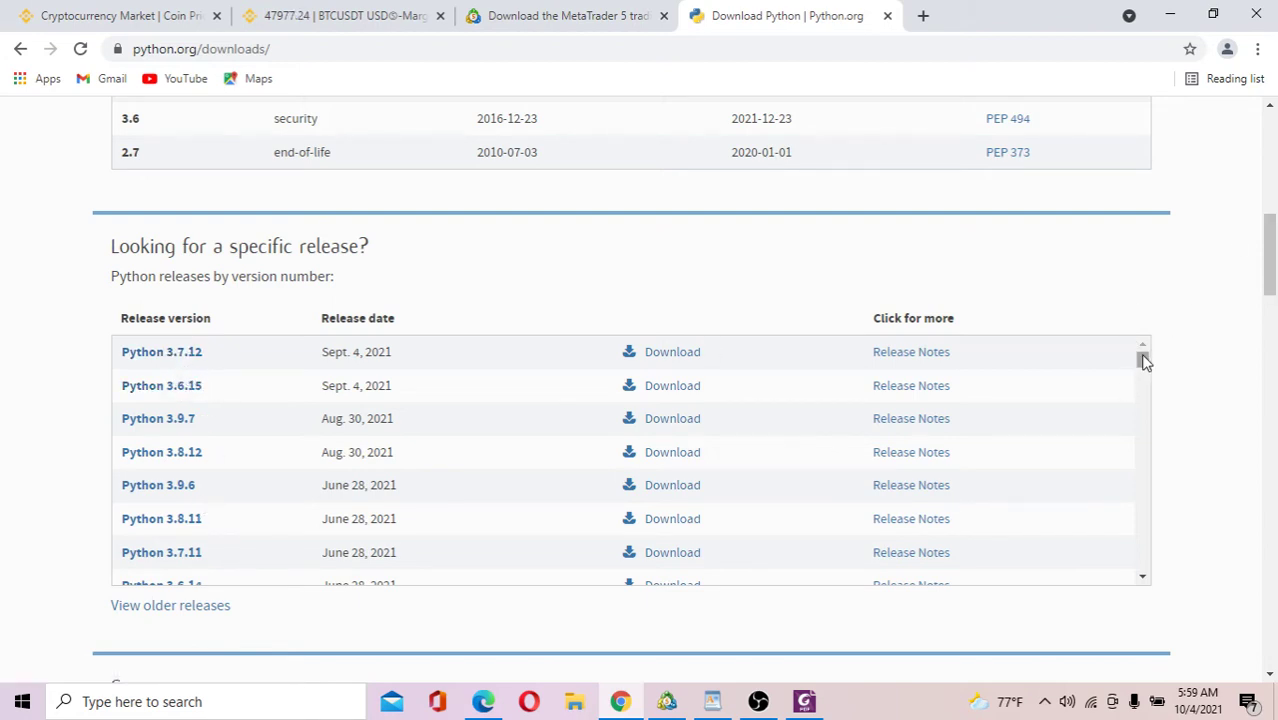
{"action": "left_click_drag", "start_coordinate": [1141, 356], "coordinate": [1145, 438]}
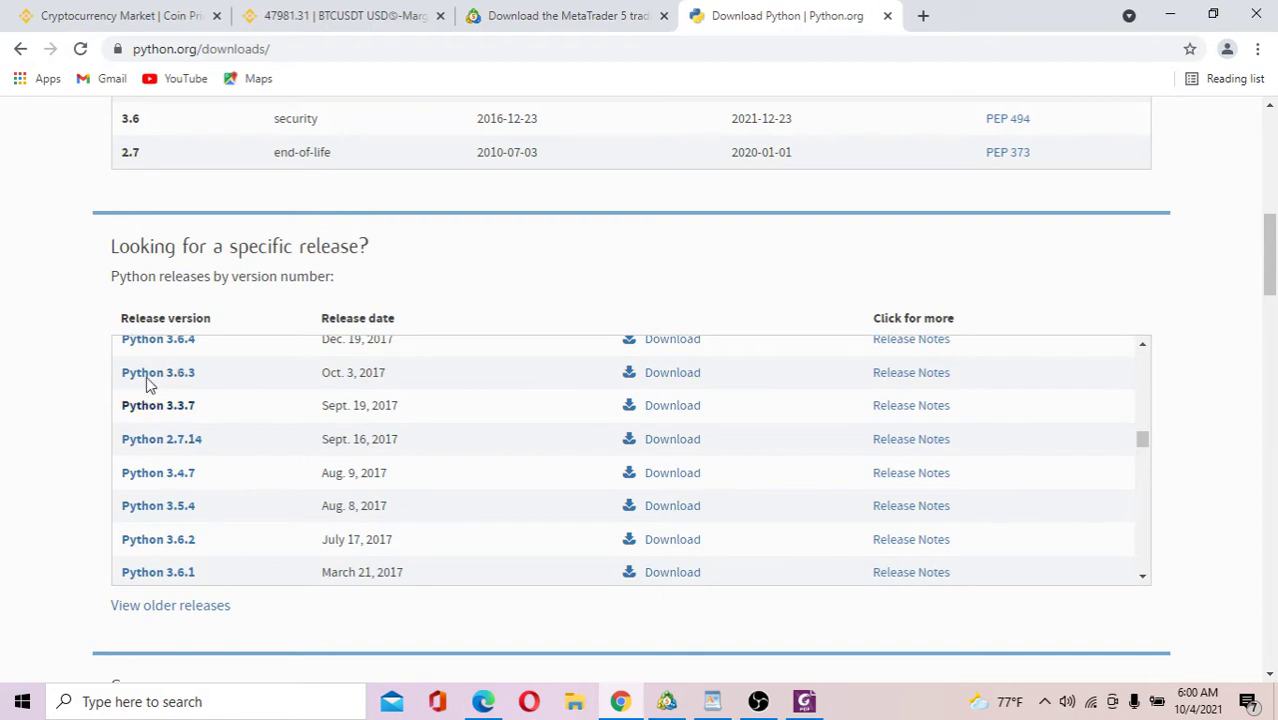
{"action": "left_click", "coordinate": [707, 708]}
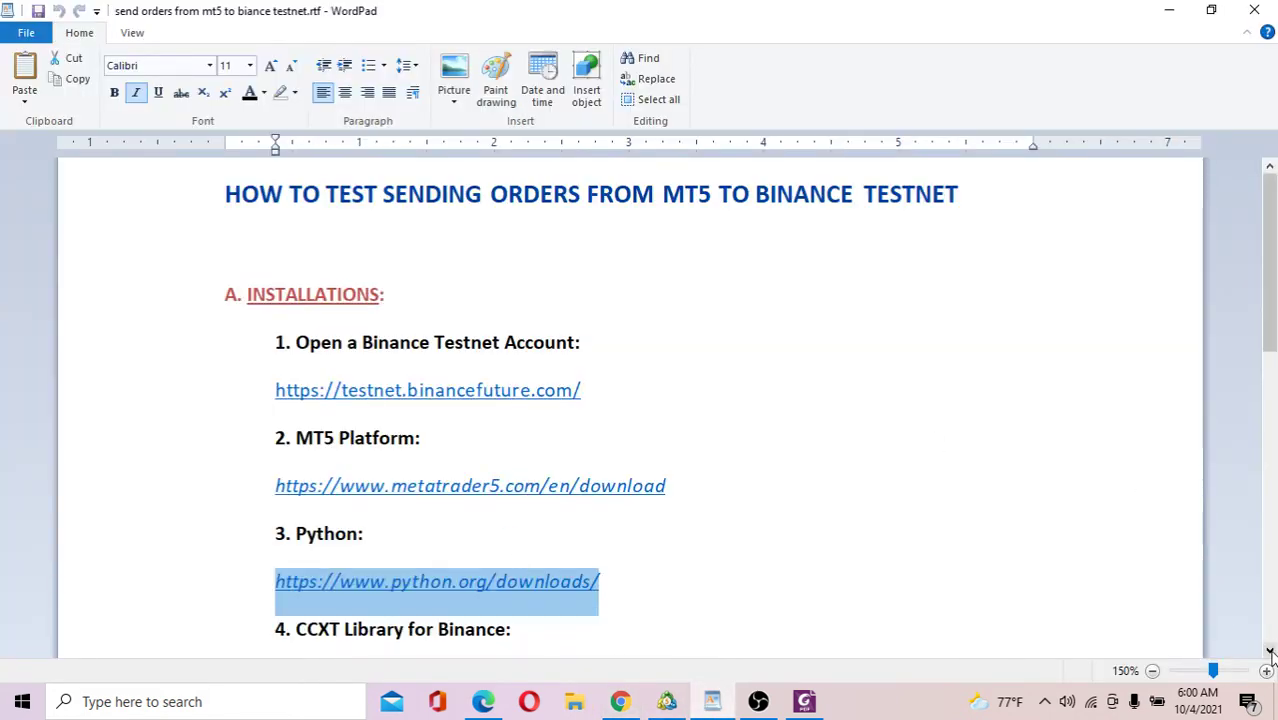
{"action": "scroll", "coordinate": [1270, 640], "scroll_direction": "down", "scroll_amount": 3}
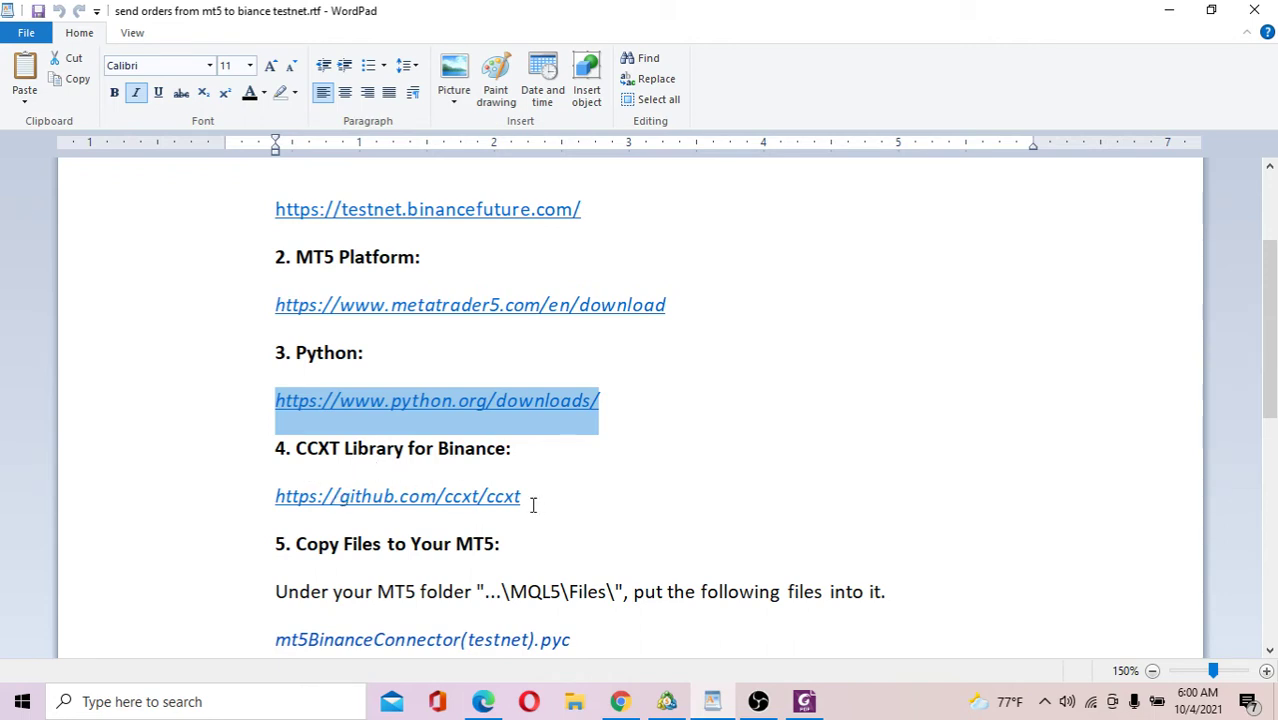
{"action": "left_click_drag", "start_coordinate": [545, 502], "coordinate": [286, 502]}
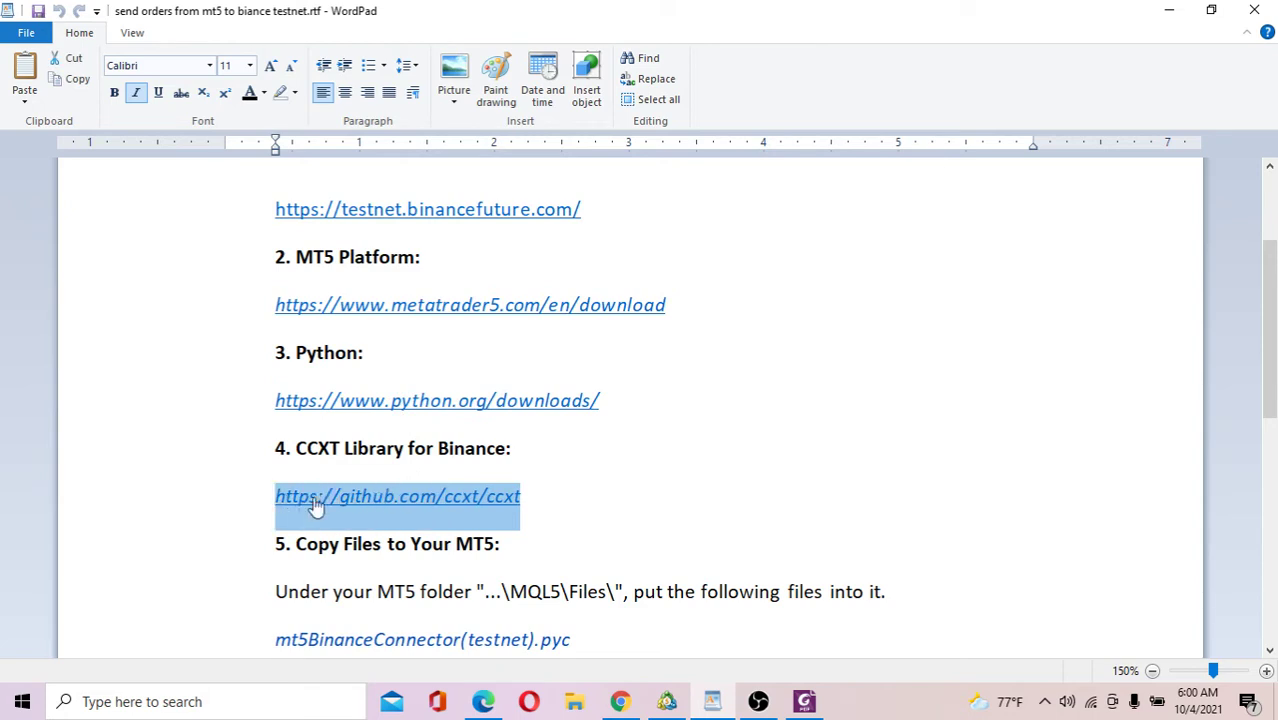
{"action": "right_click", "coordinate": [313, 504]}
{"action": "left_click", "coordinate": [350, 529]}
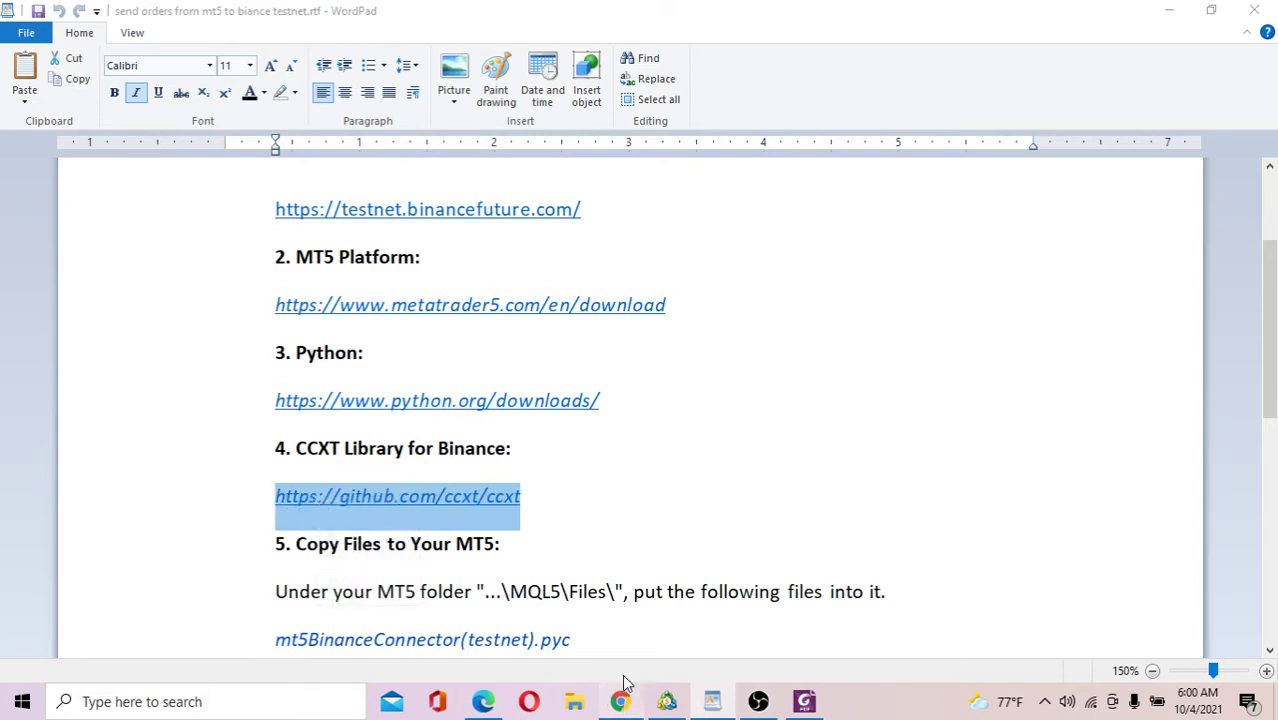
Switch to Chrome and open the copied CCXT GitHub link in a new tab
{"action": "left_click", "coordinate": [619, 701]}
{"action": "left_click", "coordinate": [921, 15]}
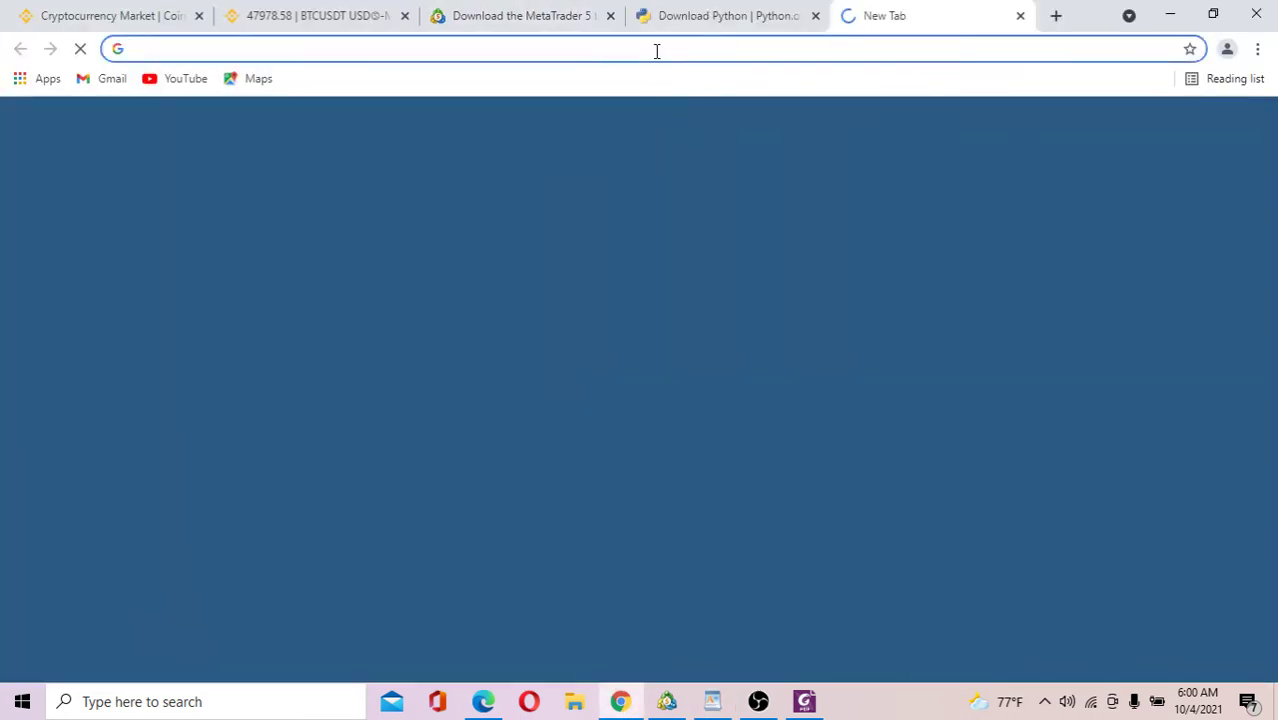
{"action": "left_click", "coordinate": [656, 51]}
{"action": "key", "text": "ctrl+v"}
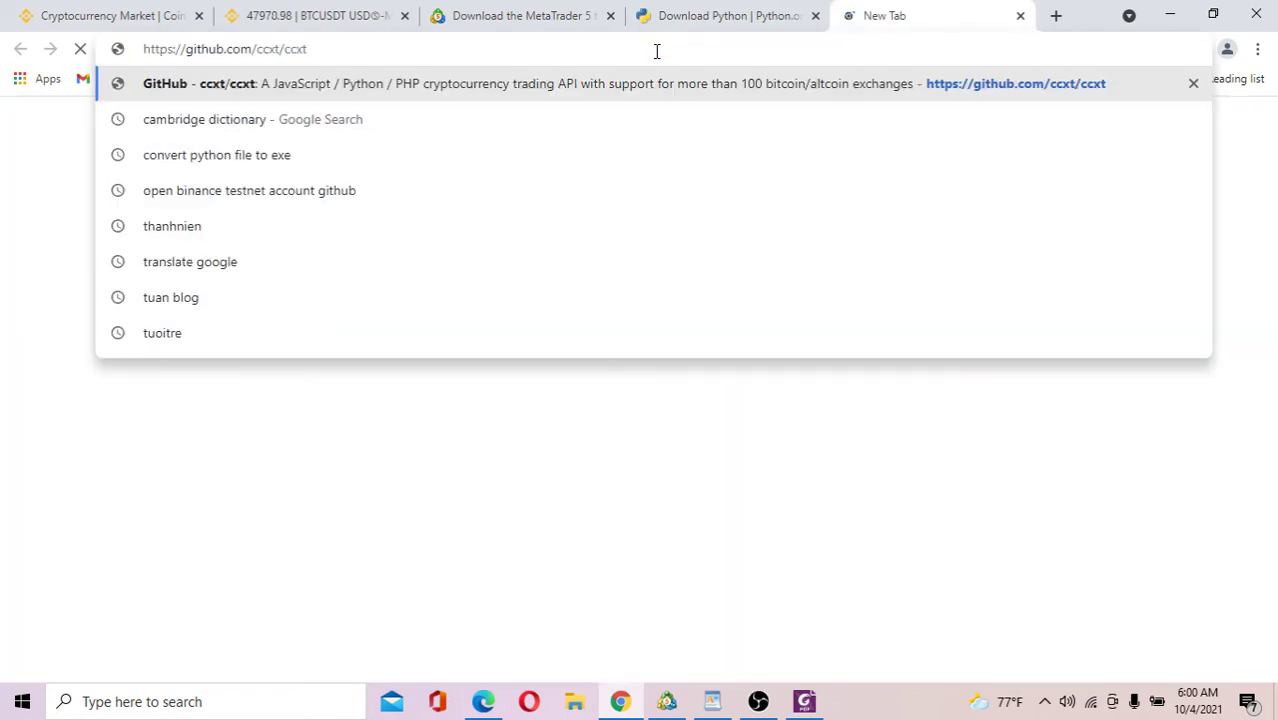
{"action": "key", "text": "Return"}
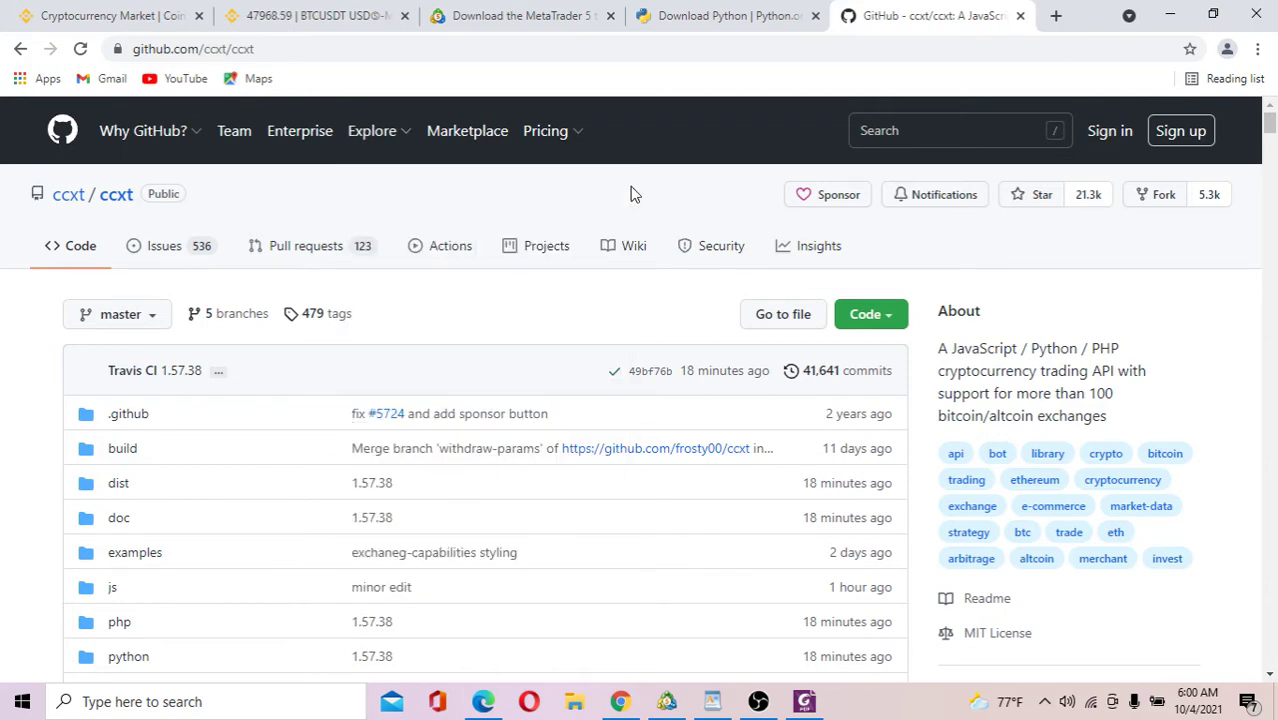
Recheck the diagram in Foxit PhantomPDF and read the "Copy Files to Your MT5" instructions in the WordPad guide
{"action": "left_click", "coordinate": [710, 704]}
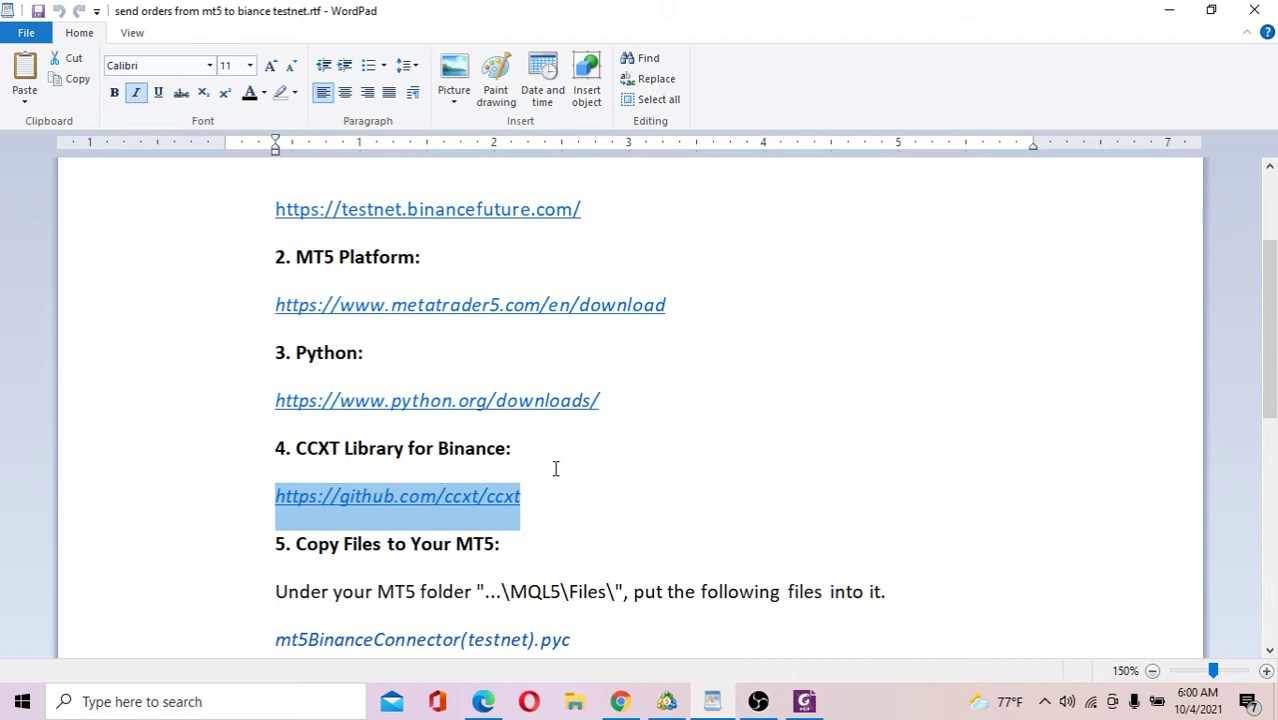
{"action": "left_click", "coordinate": [808, 702]}
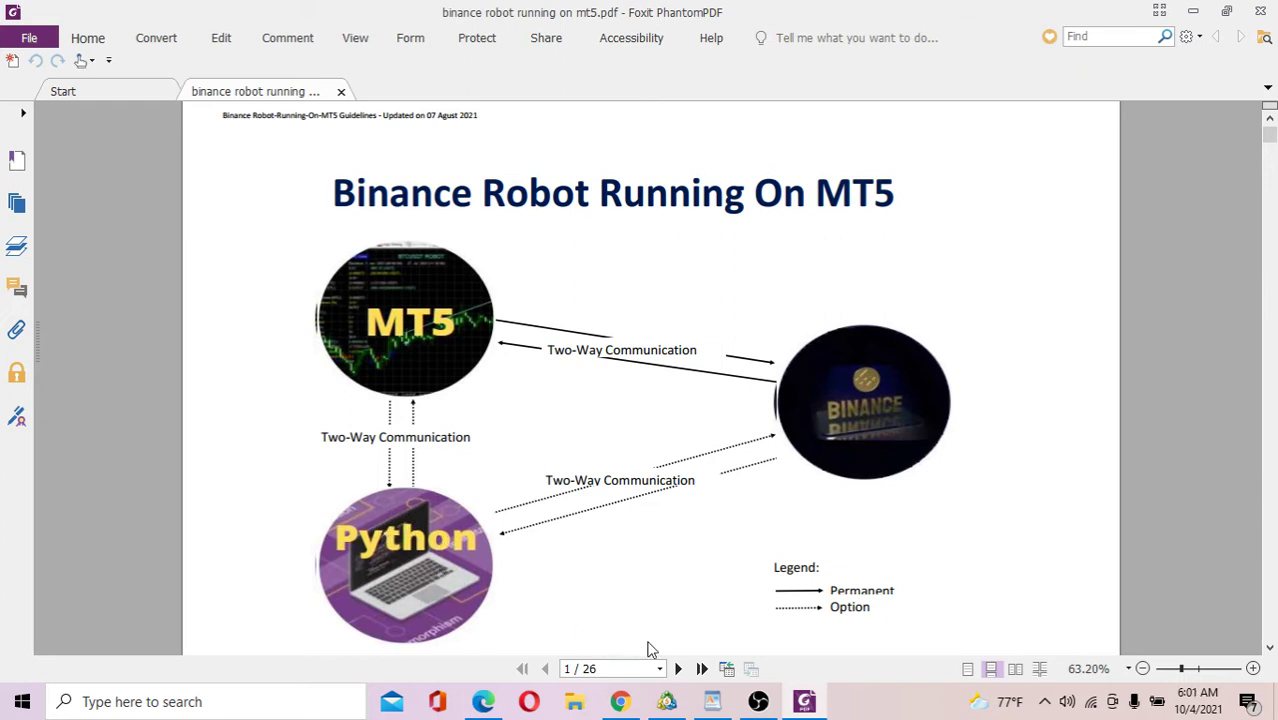
{"action": "left_click", "coordinate": [712, 701]}
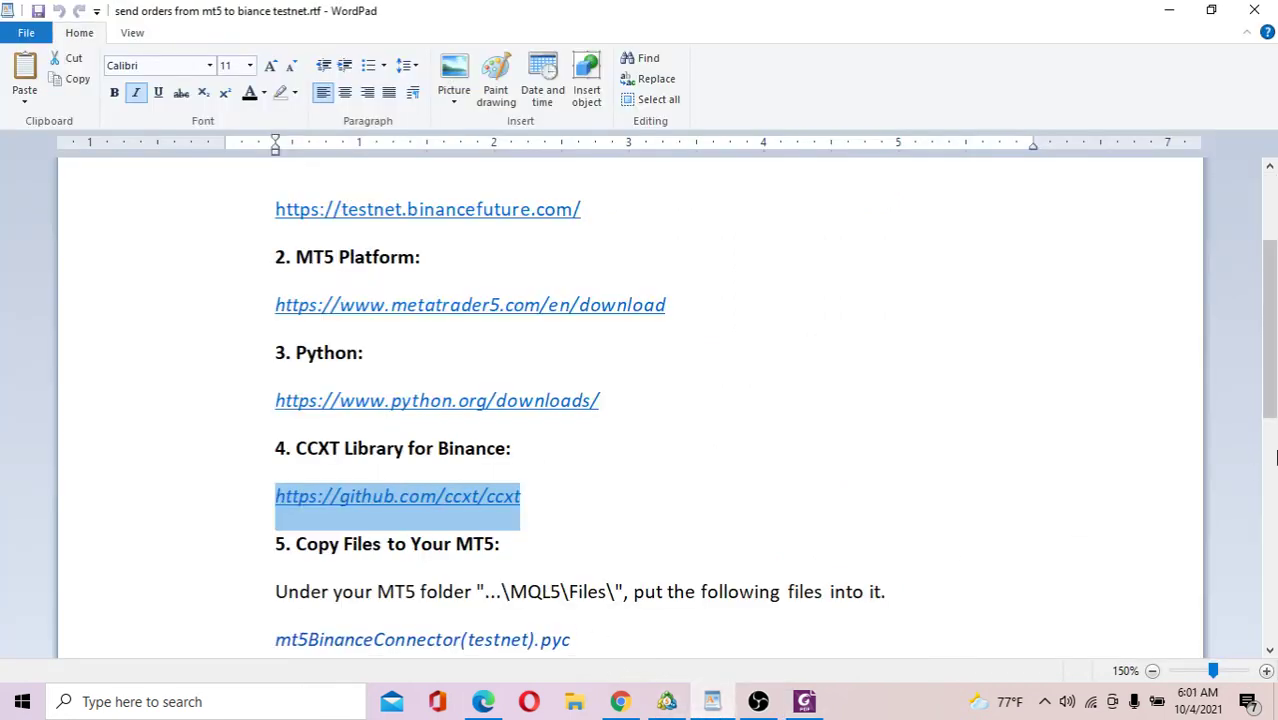
{"action": "left_click_drag", "start_coordinate": [1270, 400], "coordinate": [1270, 447]}
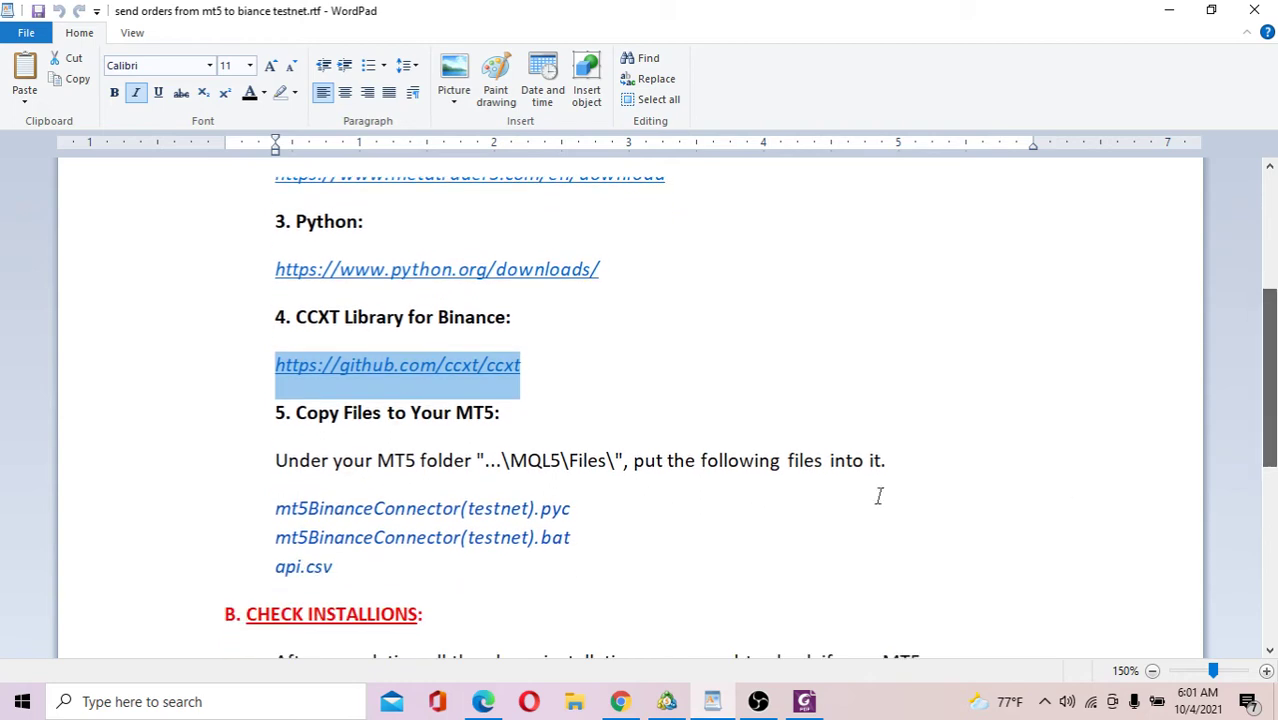
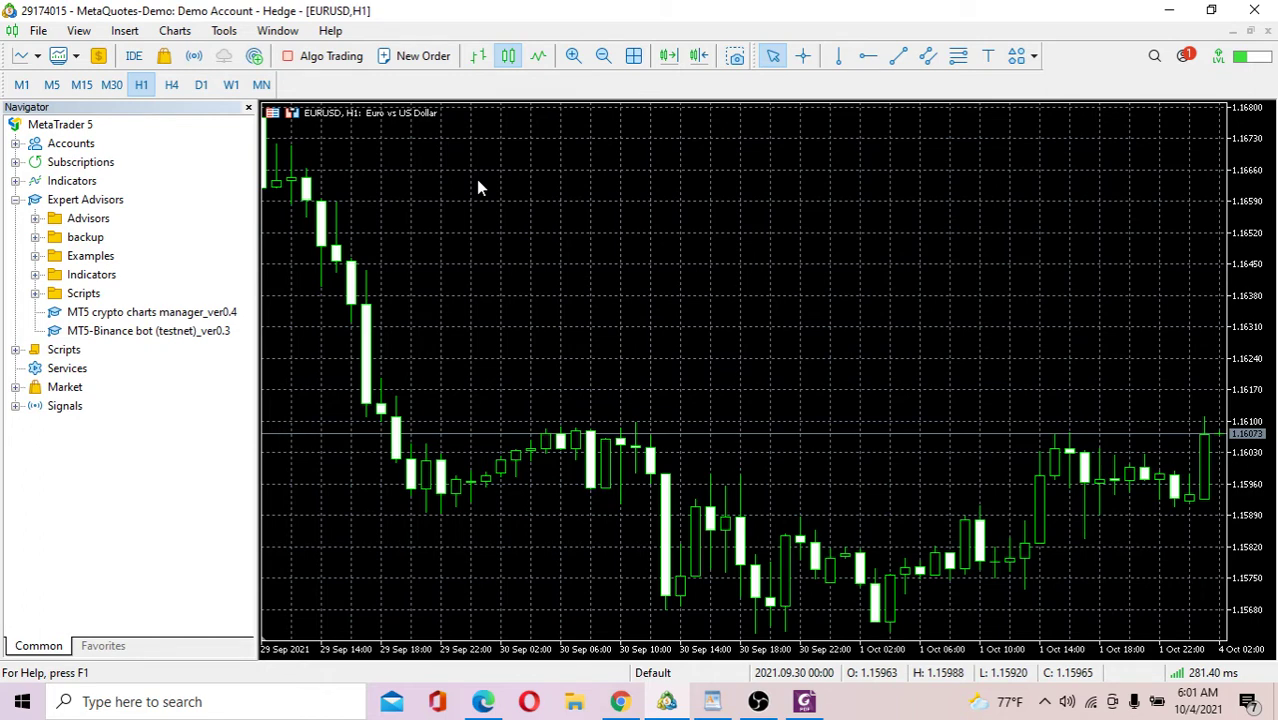
From MetaTrader 5, open the terminal's data folder and go to the MQL5\Files folder
{"action": "key", "text": "ctrl+shift+d"}
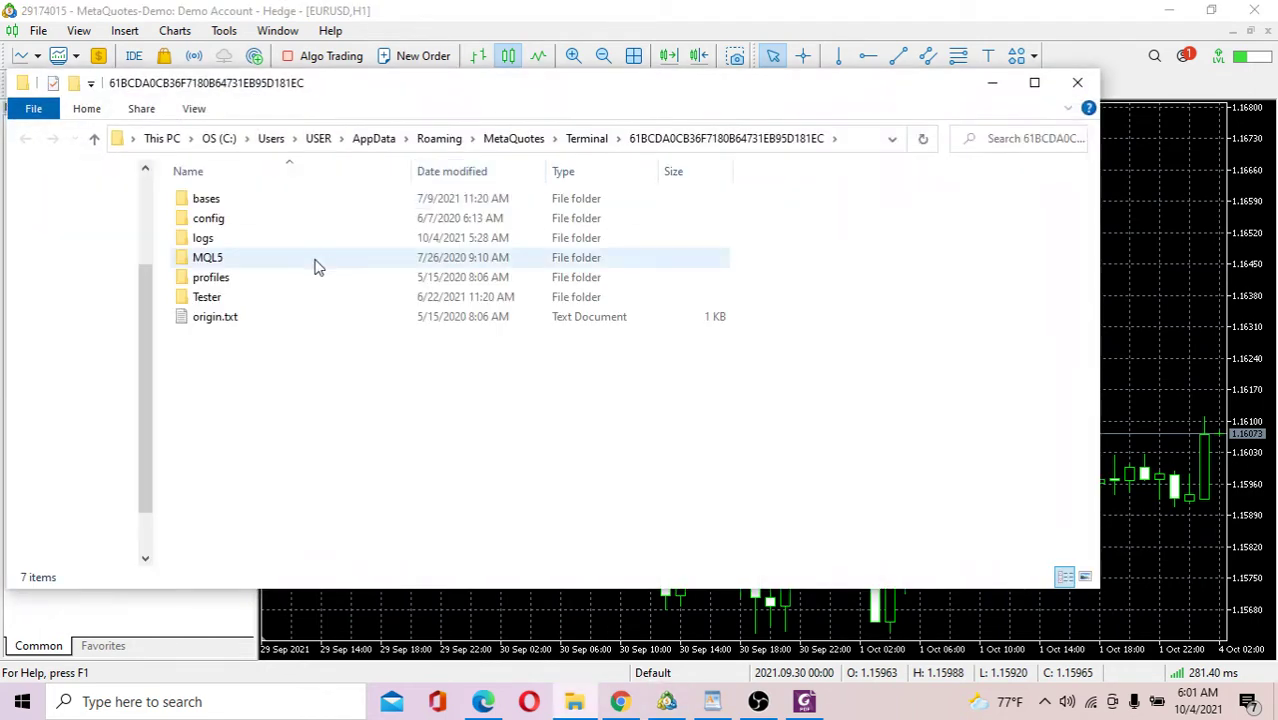
{"action": "double_click", "coordinate": [224, 261]}
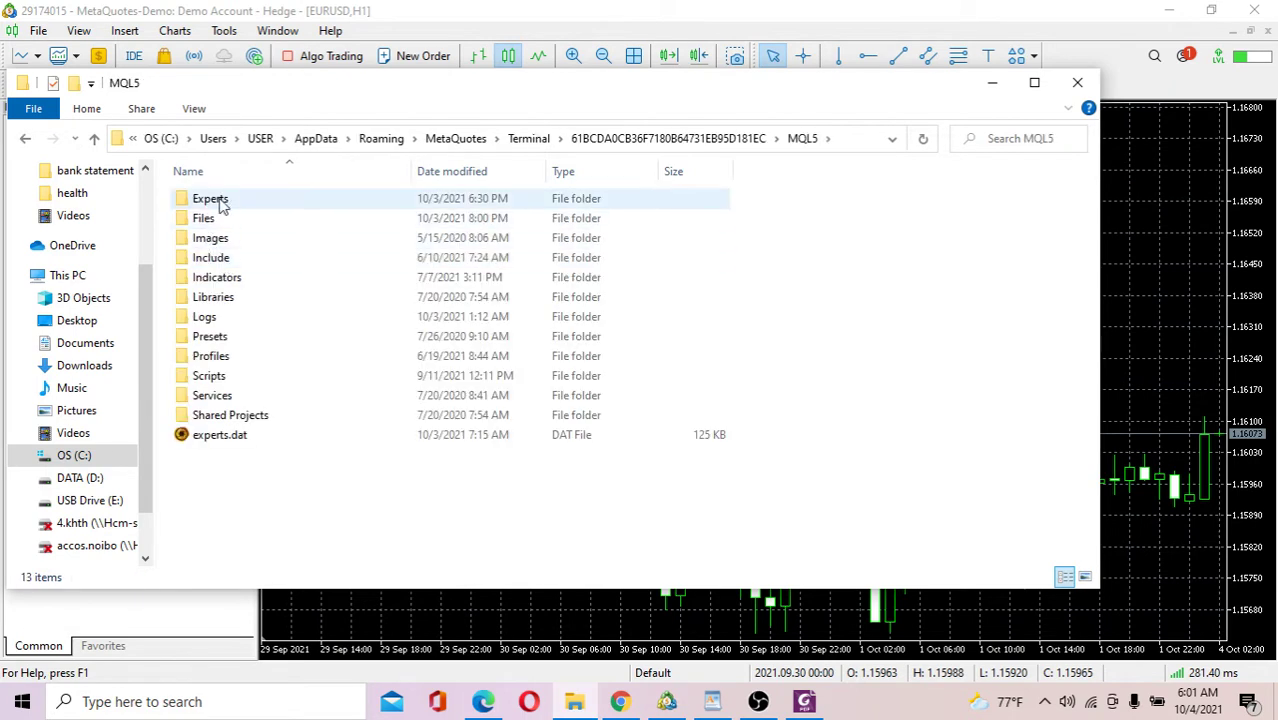
{"action": "double_click", "coordinate": [234, 220]}
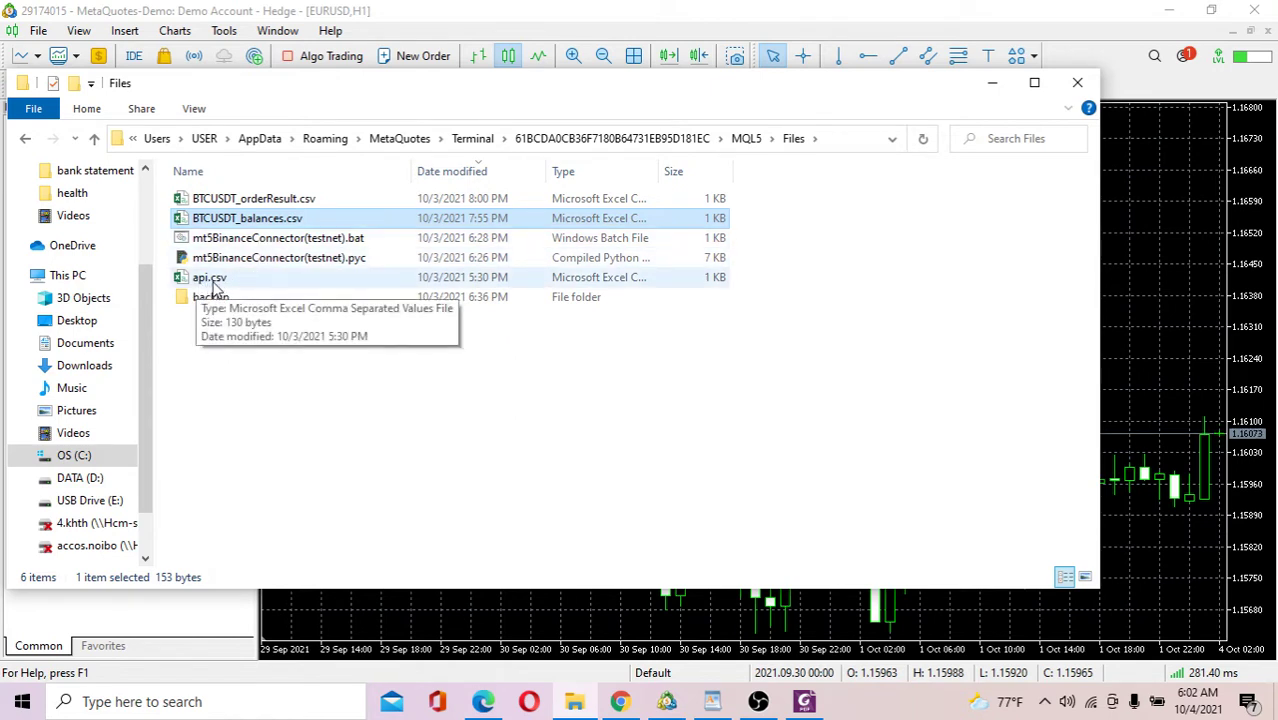
Open api.csv from the MQL5\Files folder in Notepad++
{"action": "double_click", "coordinate": [201, 279]}
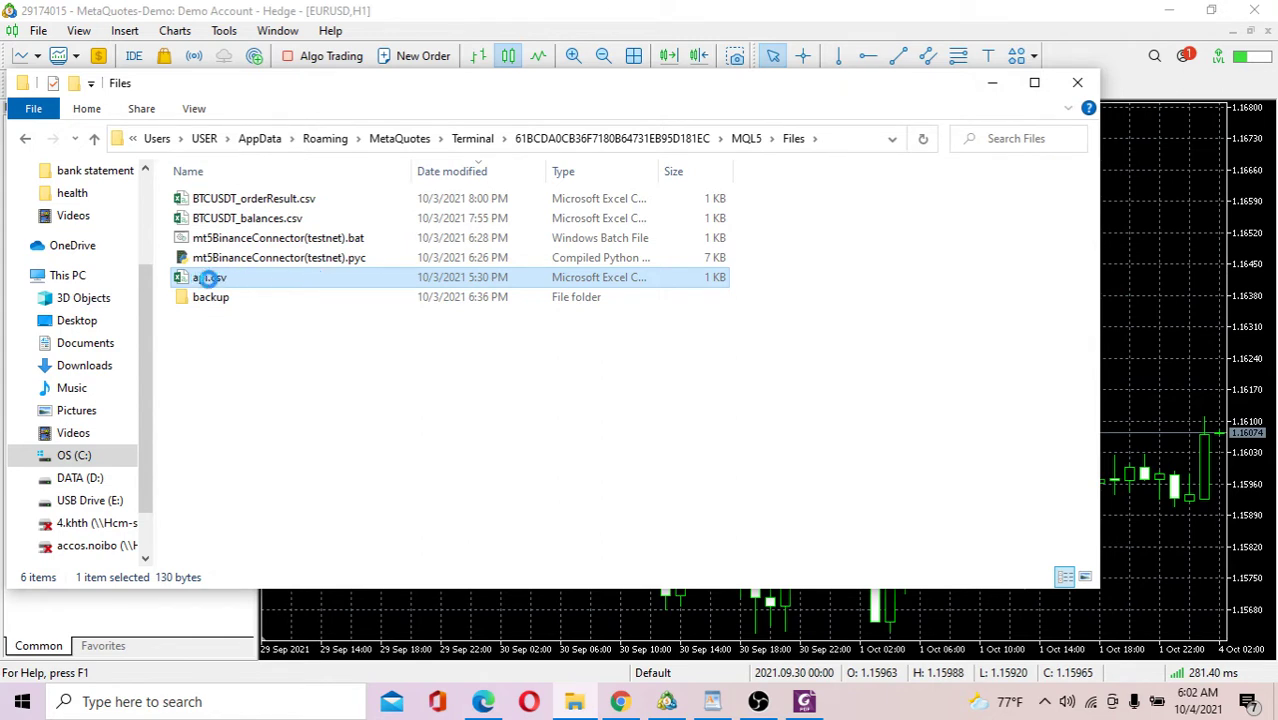
{"action": "right_click", "coordinate": [210, 278]}
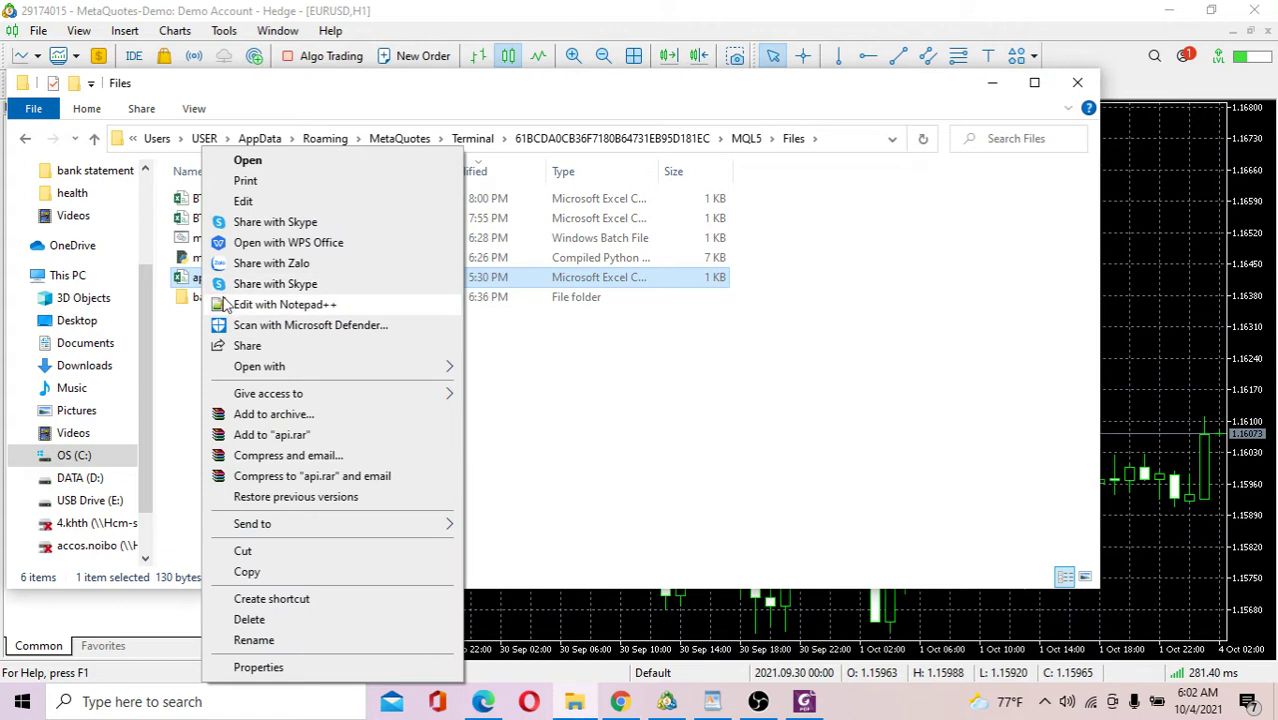
{"action": "left_click", "coordinate": [224, 305]}
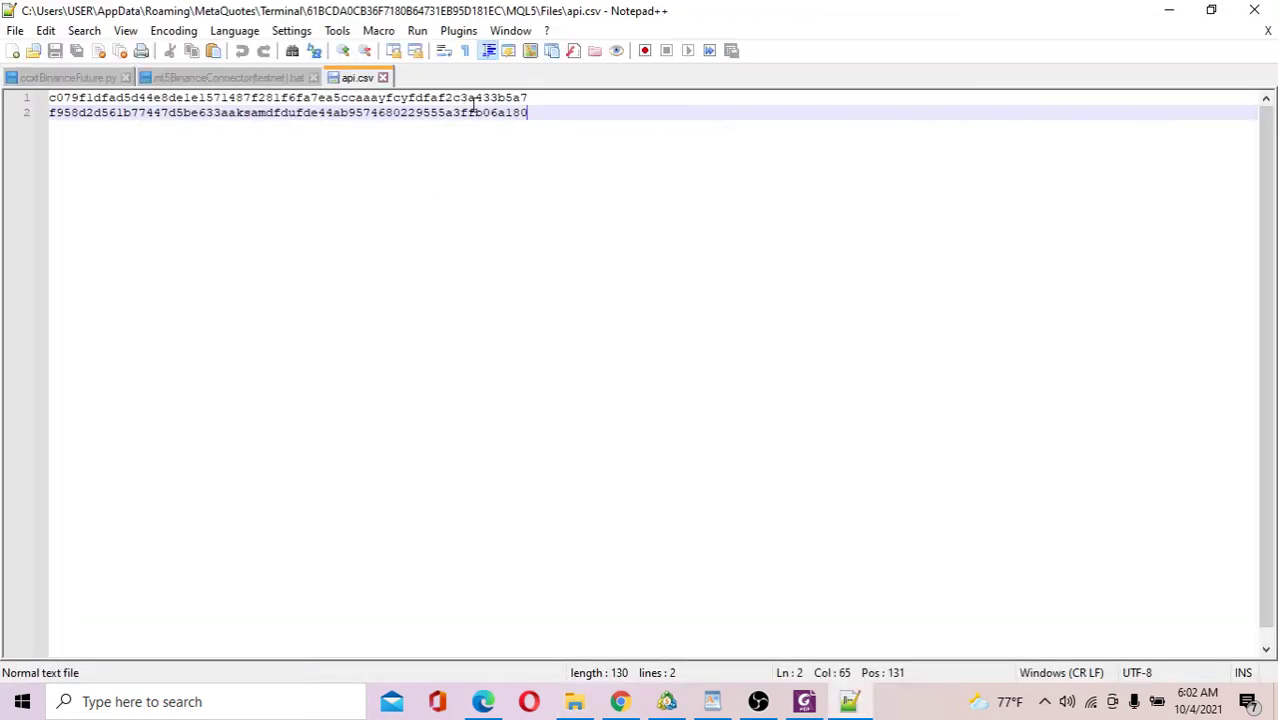
Highlight the API key on line 1 of api.csv and the secret key on line 2
{"action": "left_click", "coordinate": [538, 99]}
{"action": "left_click_drag", "start_coordinate": [538, 99], "coordinate": [46, 98]}
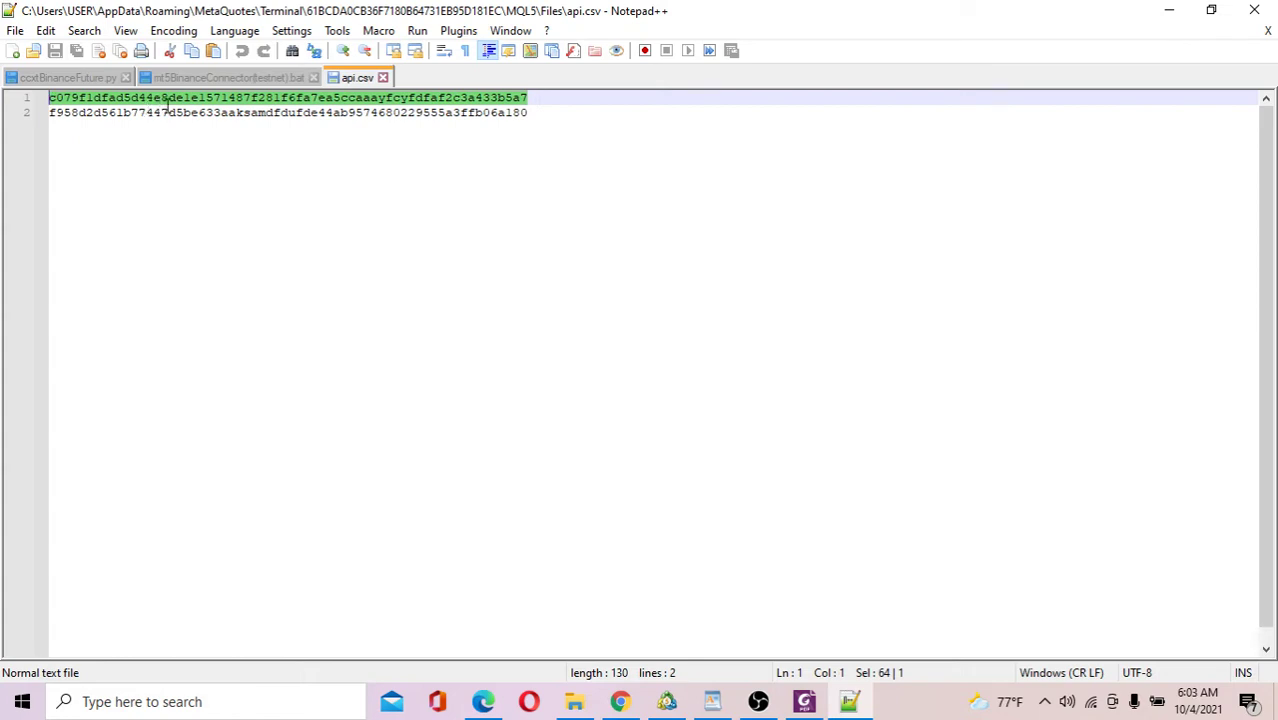
{"action": "left_click", "coordinate": [496, 114]}
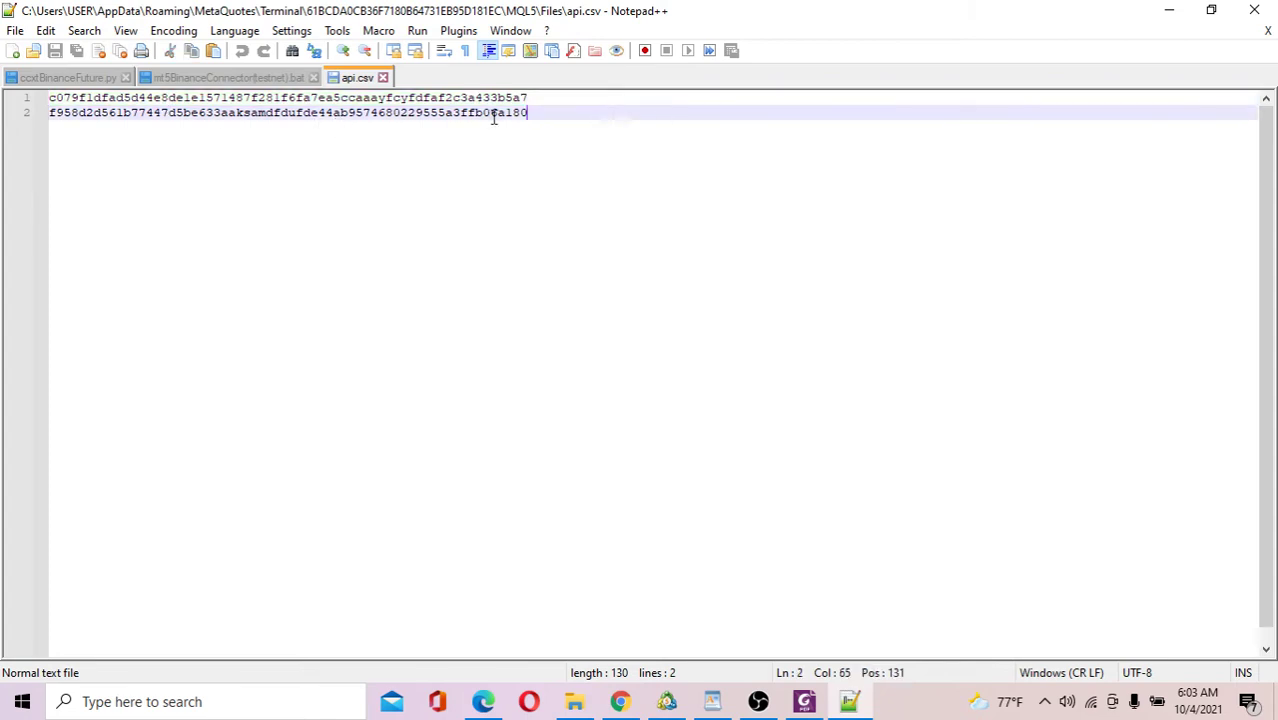
{"action": "left_click_drag", "start_coordinate": [540, 110], "coordinate": [338, 97]}
{"action": "key", "text": "ctrl+End"}
{"action": "key", "text": "shift+Home"}
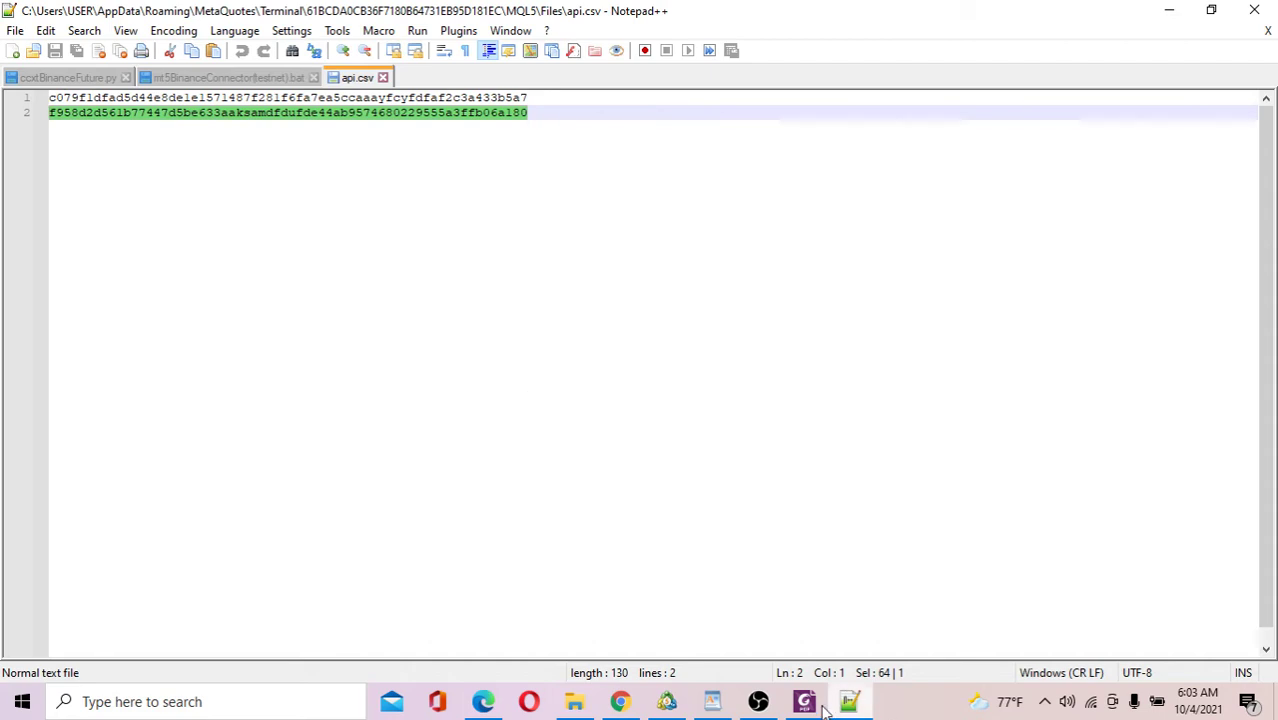
Return to the WordPad guide and read the "Check Python Accessible From MT5" instructions in section B
{"action": "left_click", "coordinate": [716, 701]}
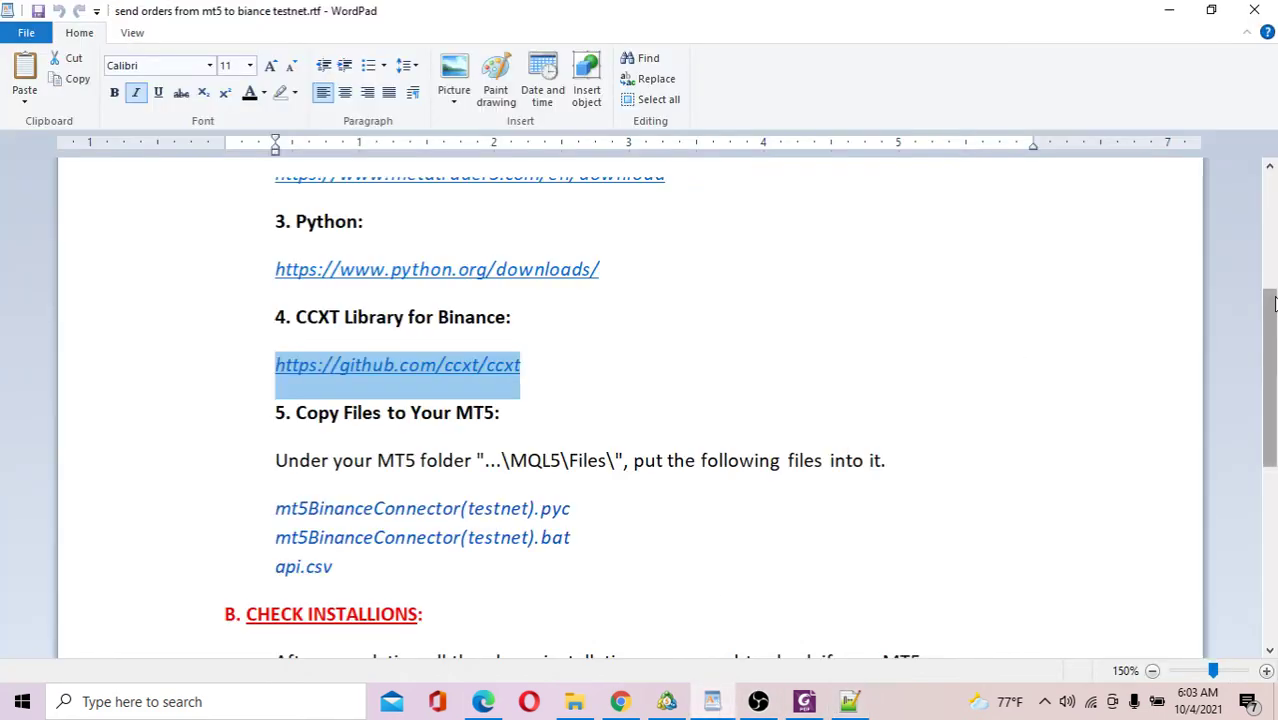
{"action": "left_click_drag", "start_coordinate": [1274, 307], "coordinate": [1273, 238]}
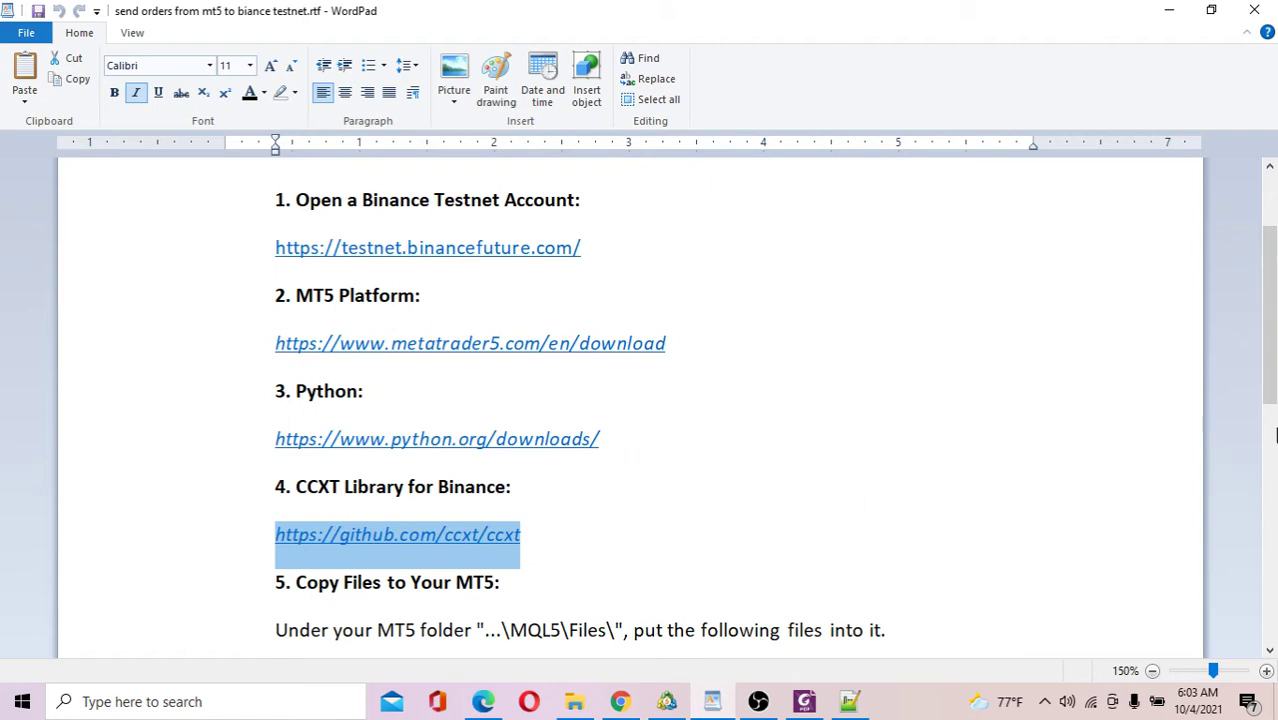
{"action": "left_click_drag", "start_coordinate": [1272, 300], "coordinate": [1274, 466]}
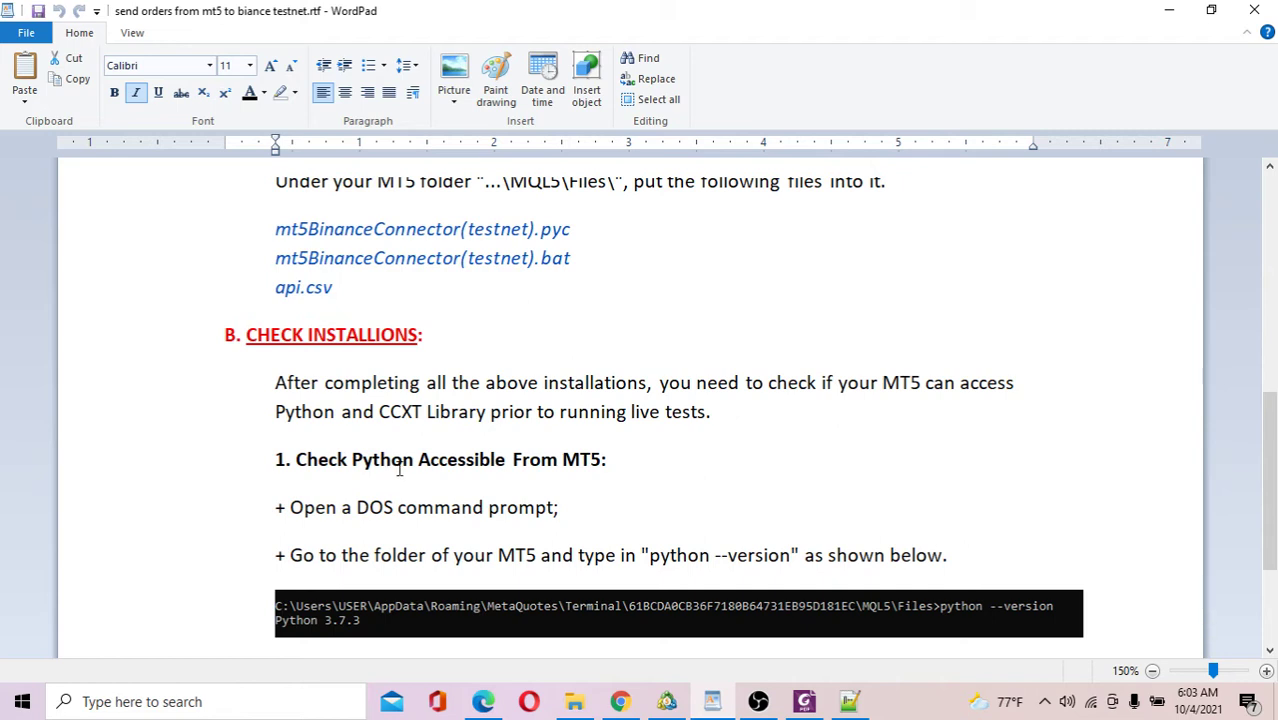
Switch to MetaTrader 5, open its data folder and go to MQL5\Files in the new File Explorer window
{"action": "left_click", "coordinate": [676, 706]}
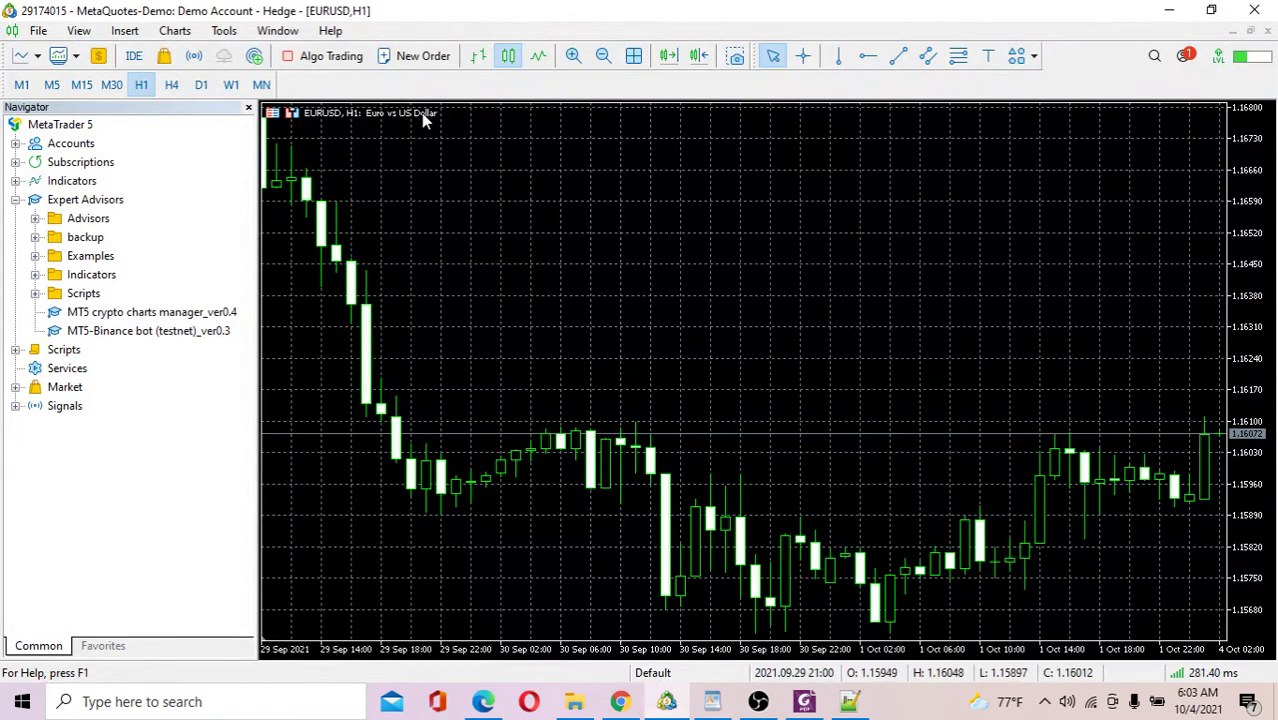
{"action": "left_click", "coordinate": [38, 30]}
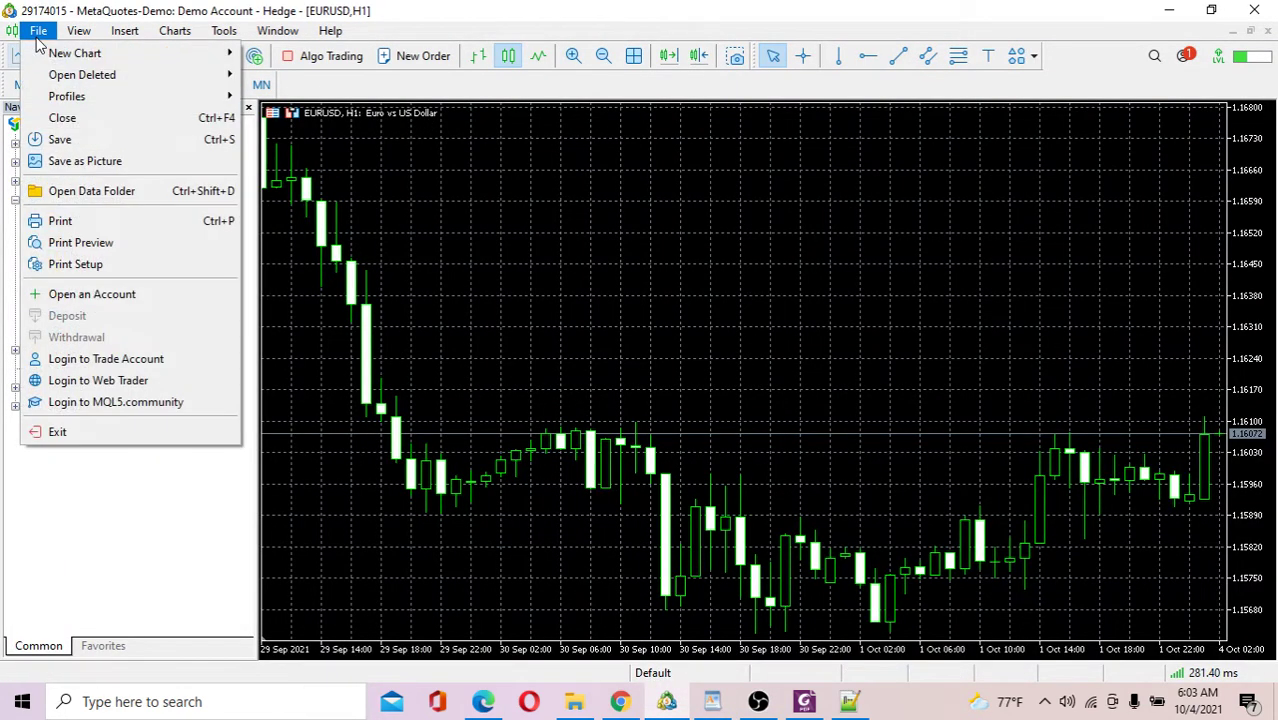
{"action": "left_click", "coordinate": [82, 195]}
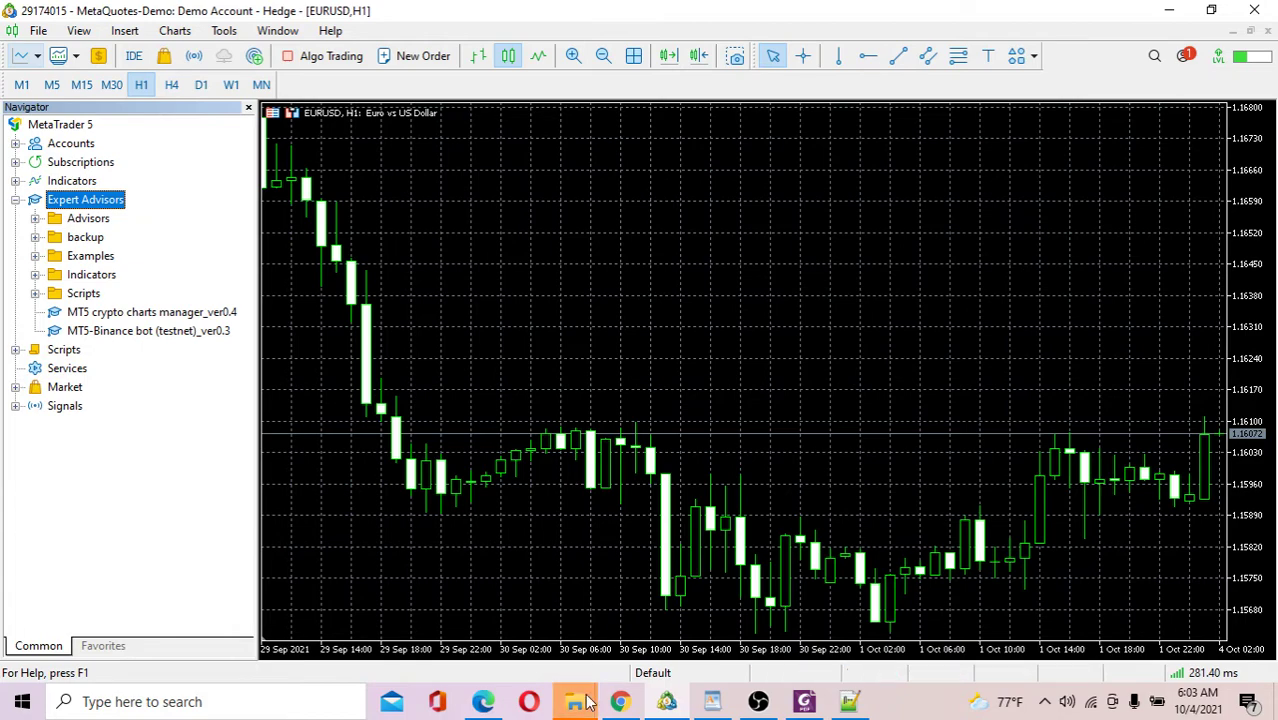
{"action": "mouse_move", "coordinate": [588, 703]}
{"action": "left_click", "coordinate": [630, 665]}
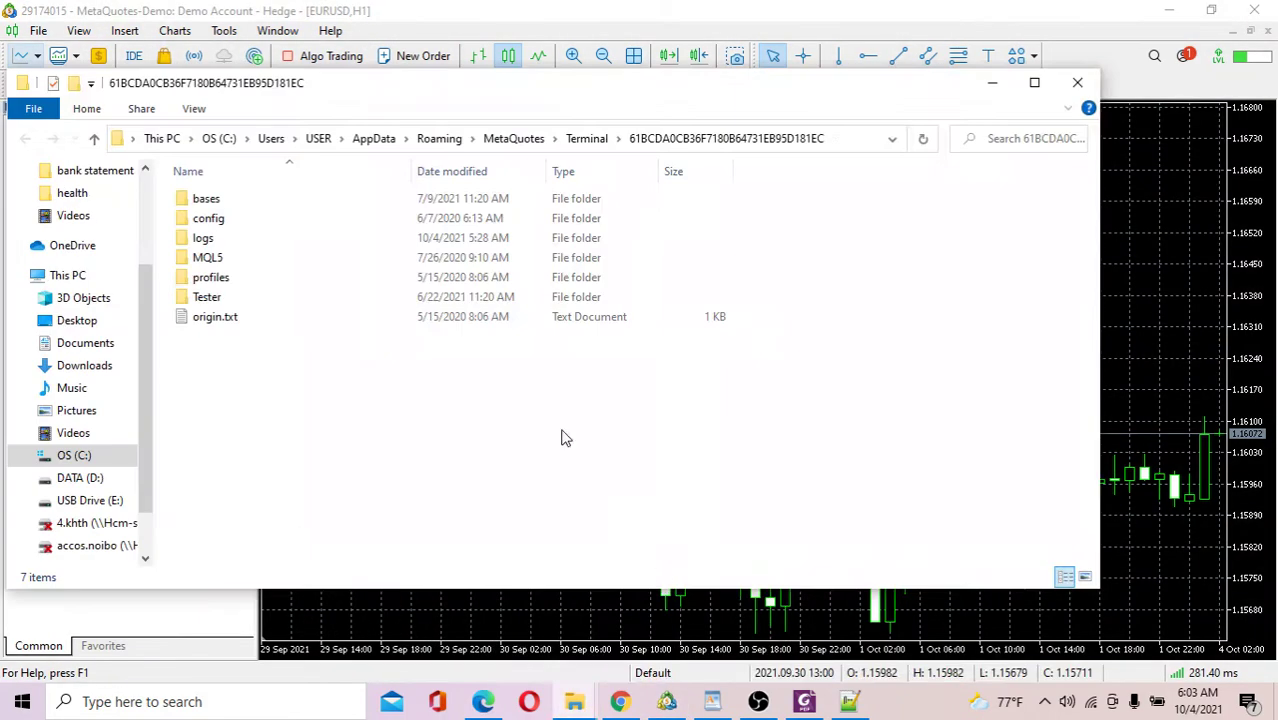
{"action": "double_click", "coordinate": [208, 258]}
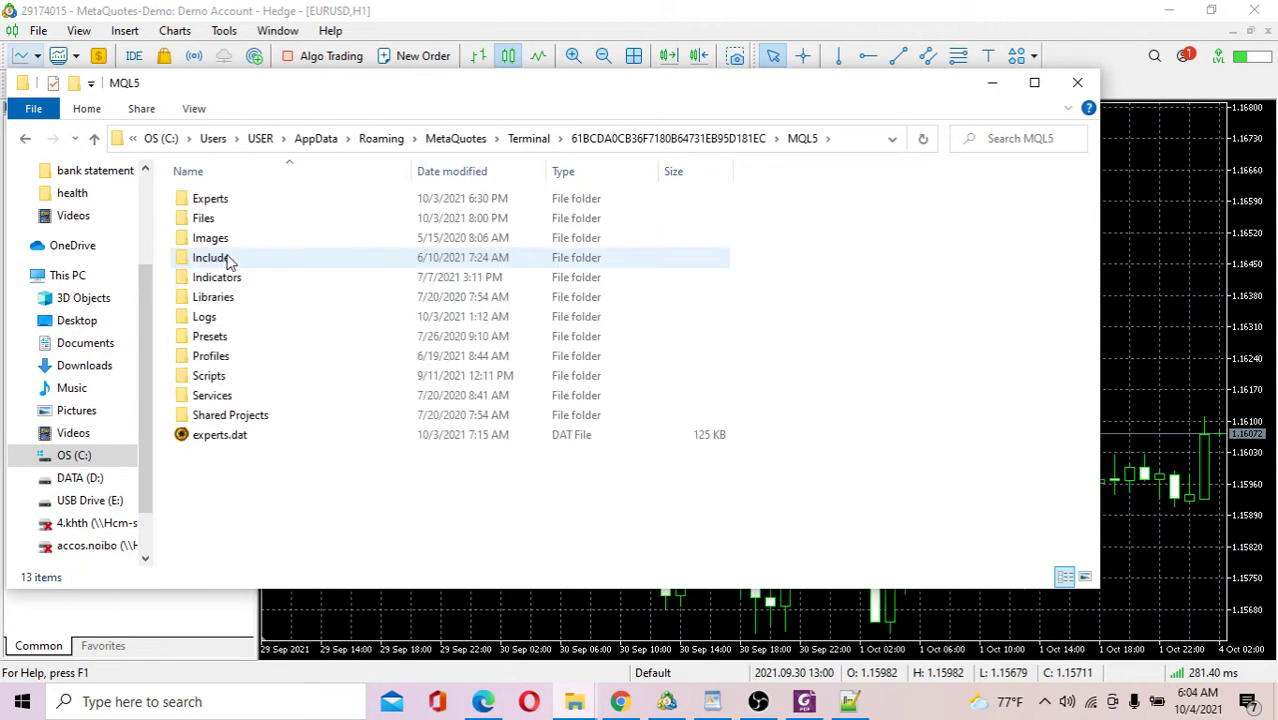
{"action": "double_click", "coordinate": [238, 216]}
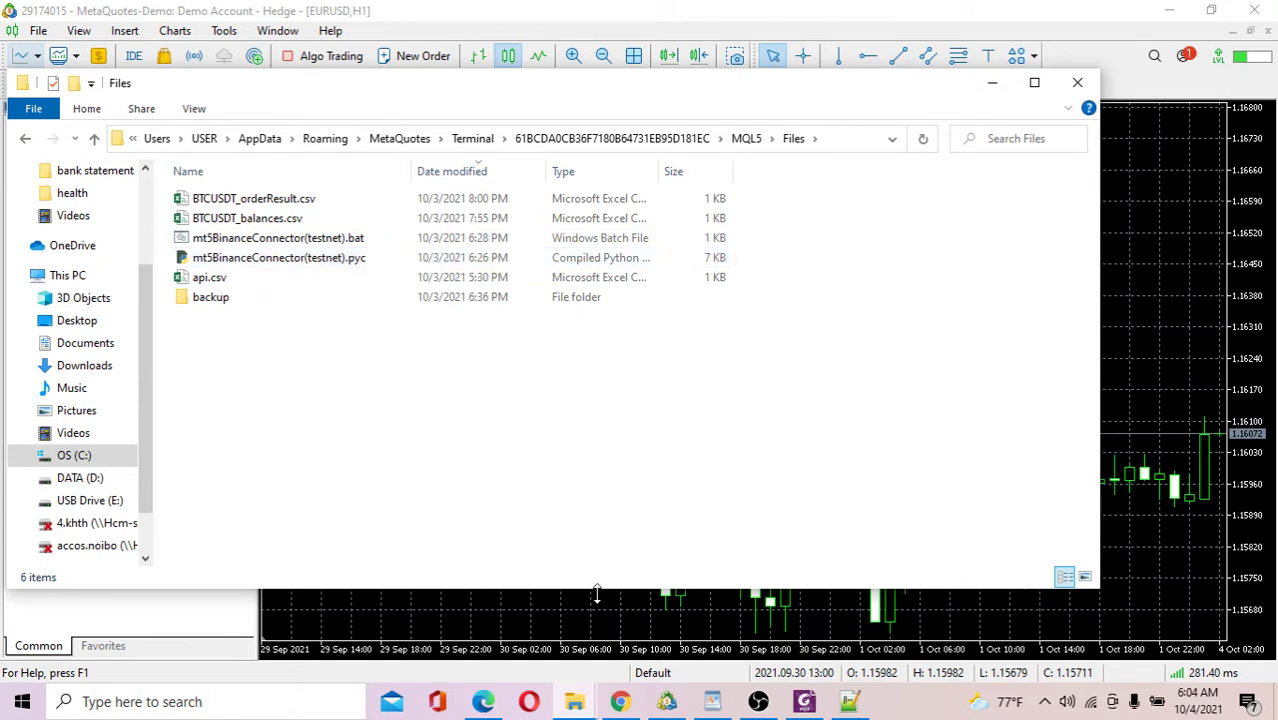
{"action": "left_click", "coordinate": [1139, 241]}
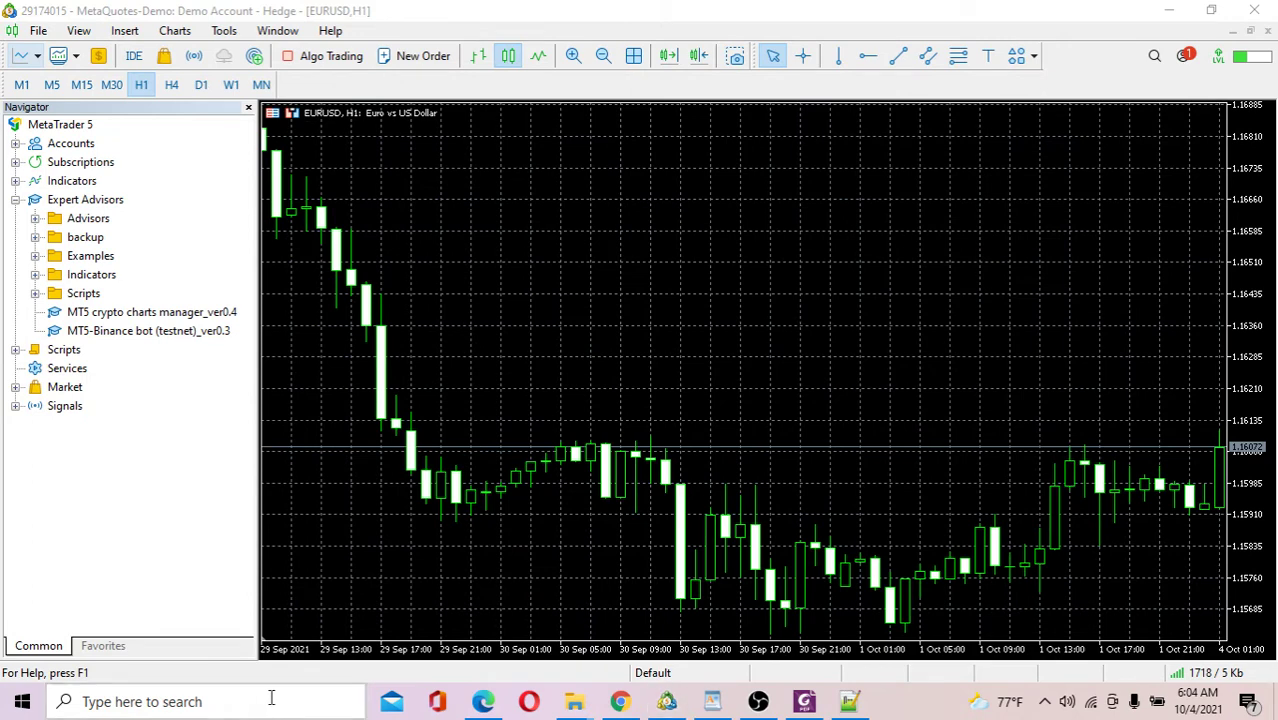
Search Windows for "command prompt" and open Command Prompt
{"action": "left_click", "coordinate": [271, 700]}
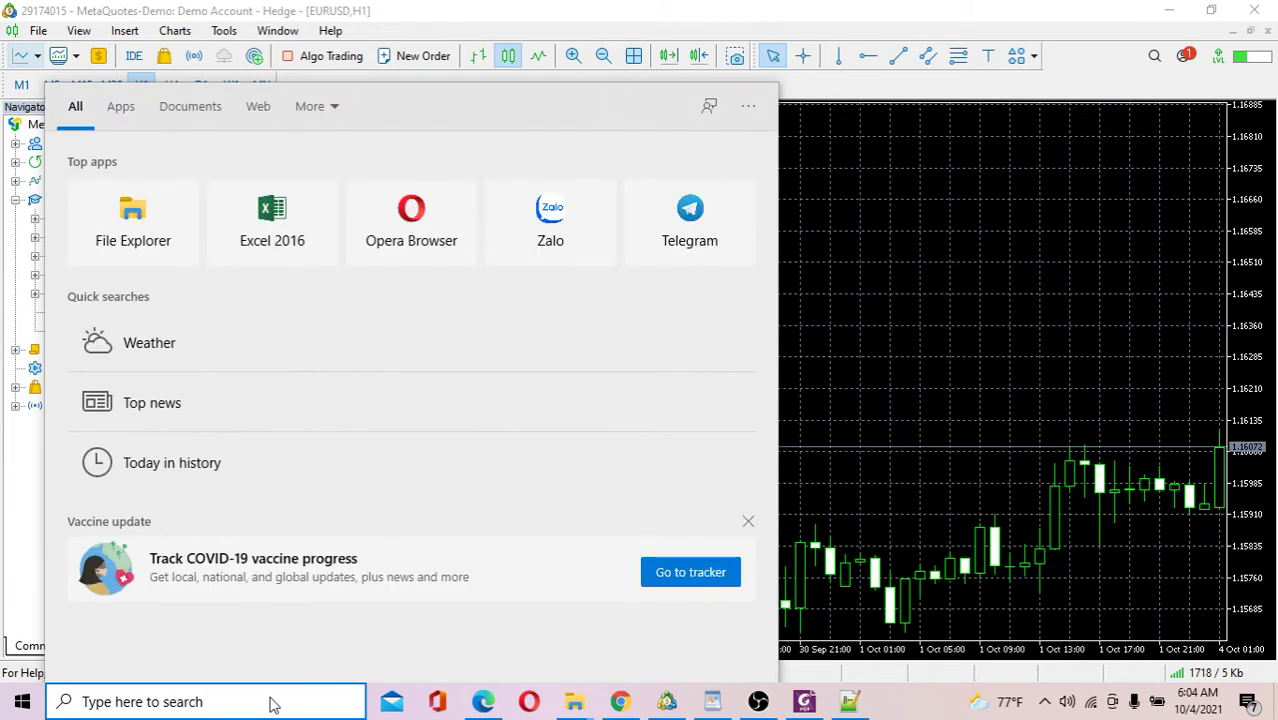
{"action": "type", "text": "c"}
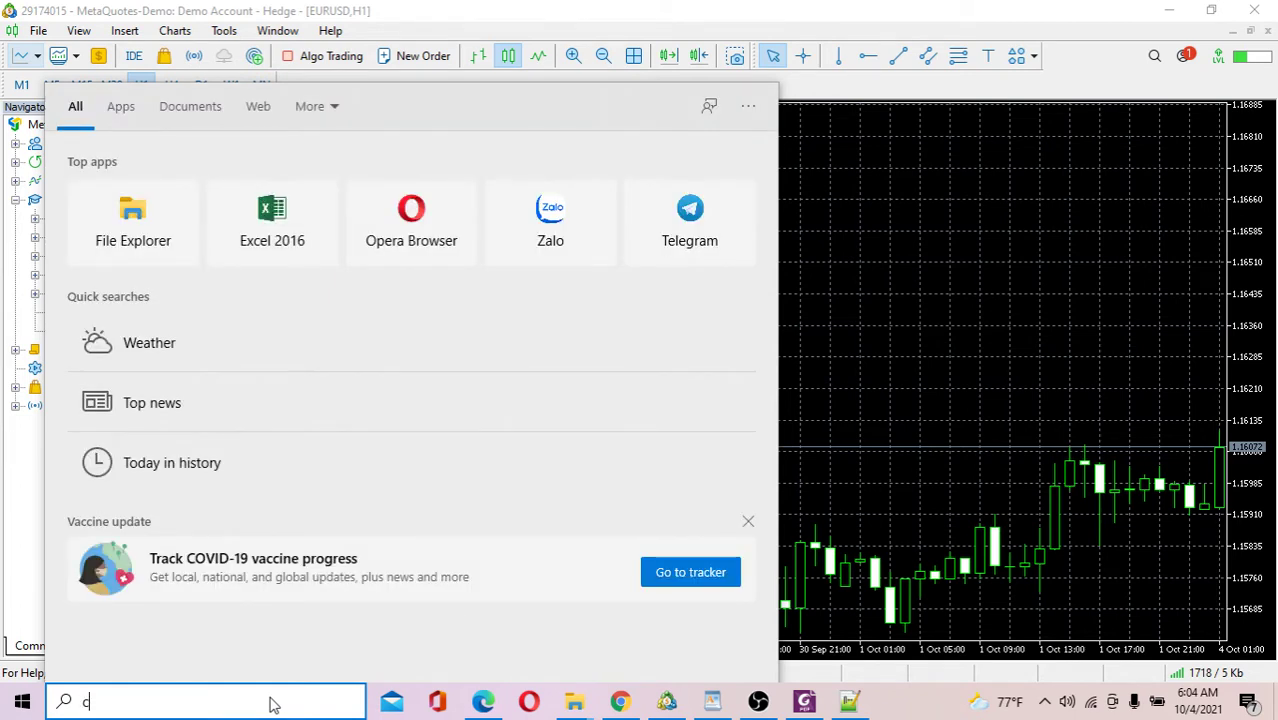
{"action": "type", "text": "ommand"}
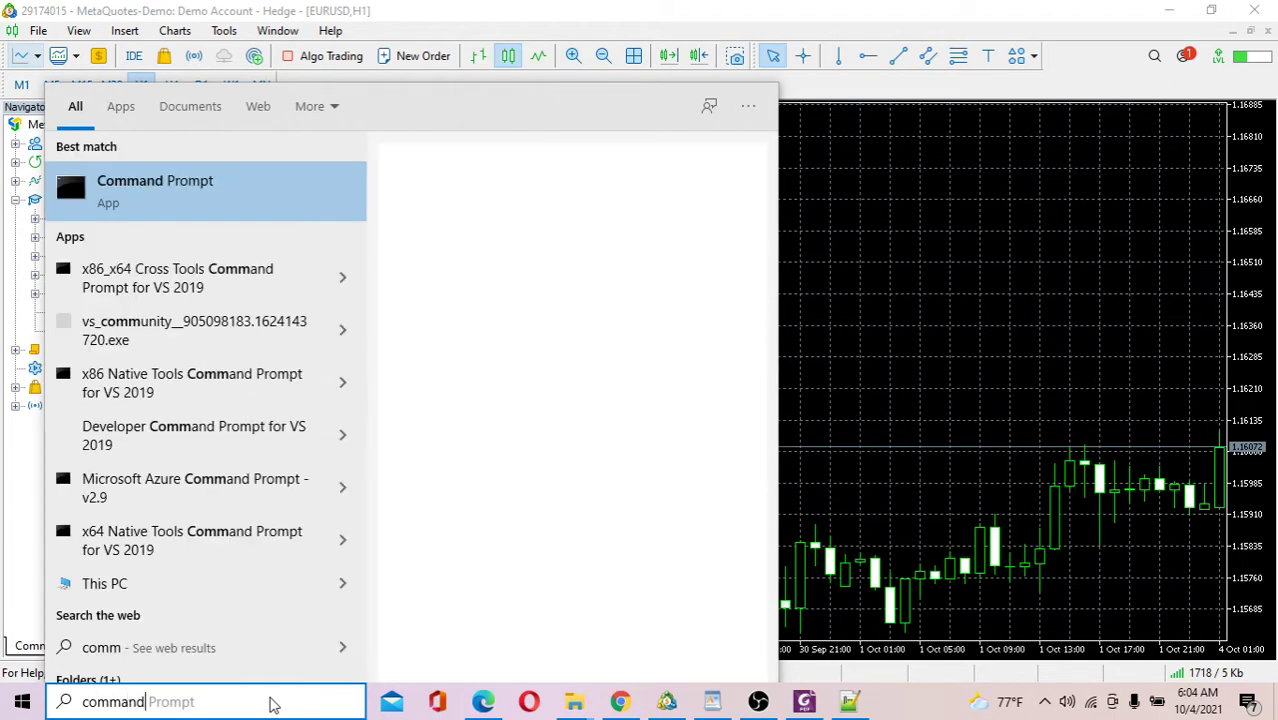
{"action": "type", "text": " prompt"}
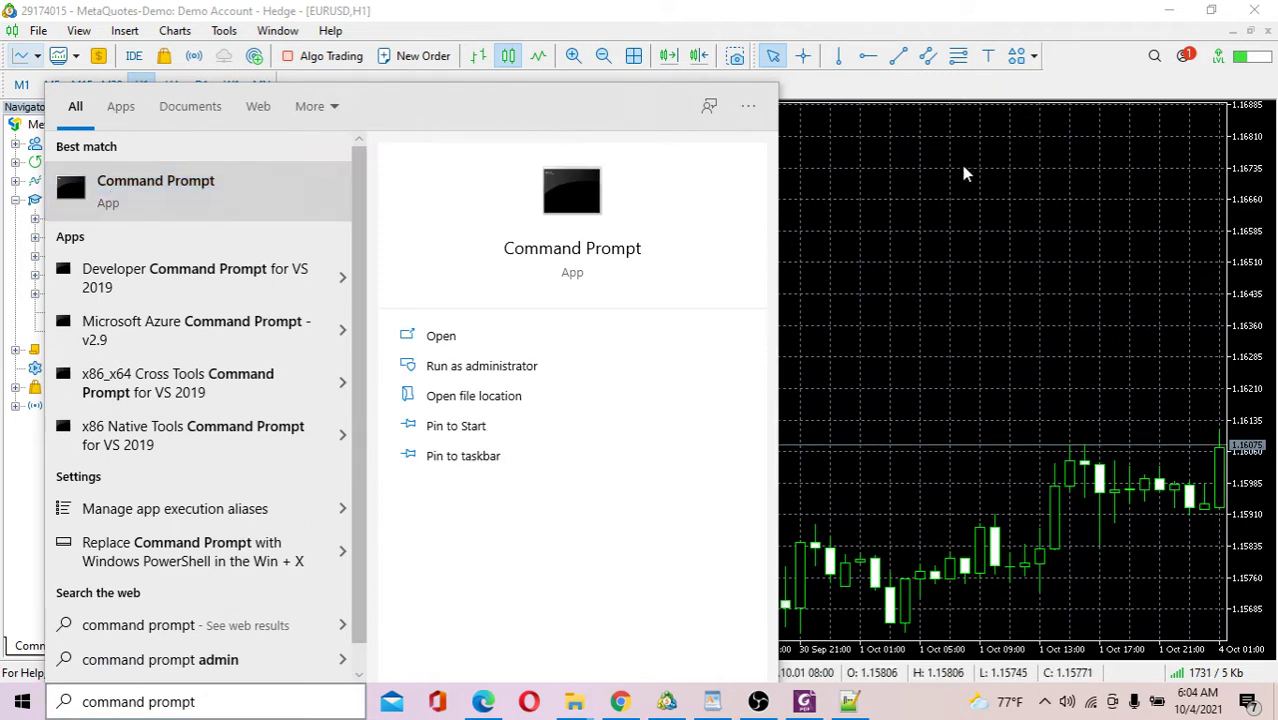
{"action": "key", "text": "Return"}
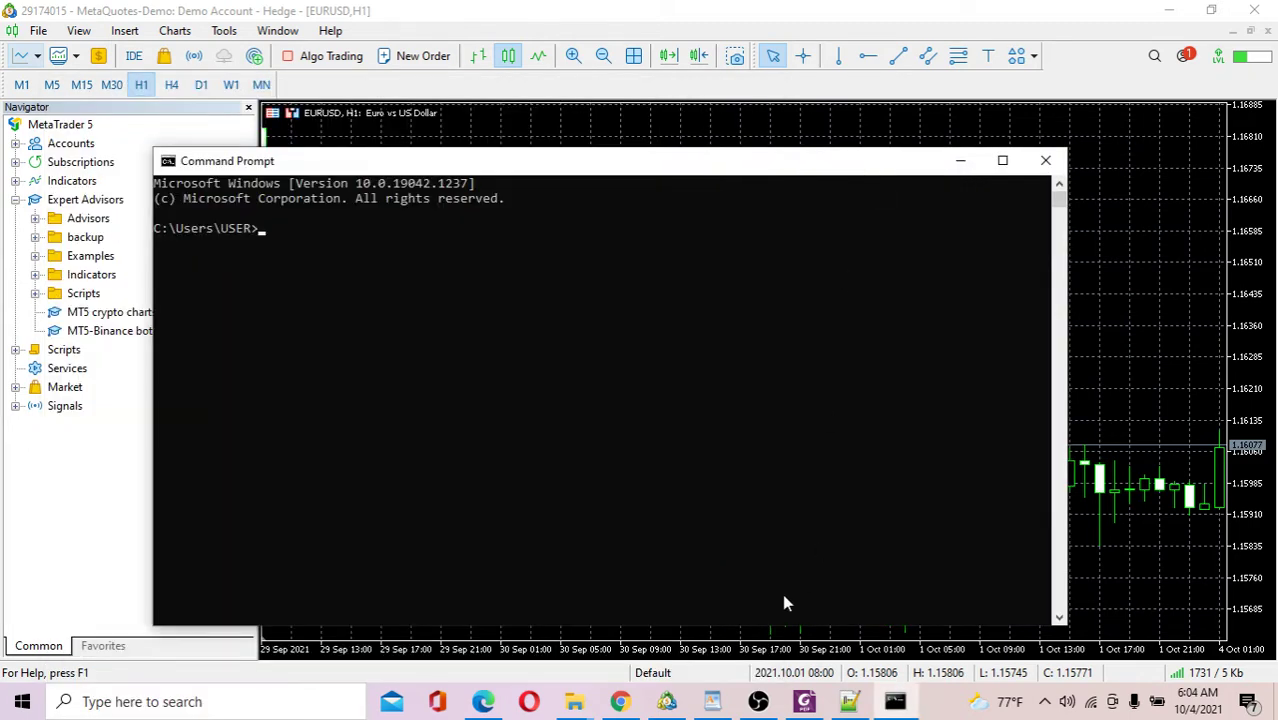
Switch to the File Explorer window and copy the full path of the MQL5\Files folder
{"action": "left_click", "coordinate": [574, 701]}
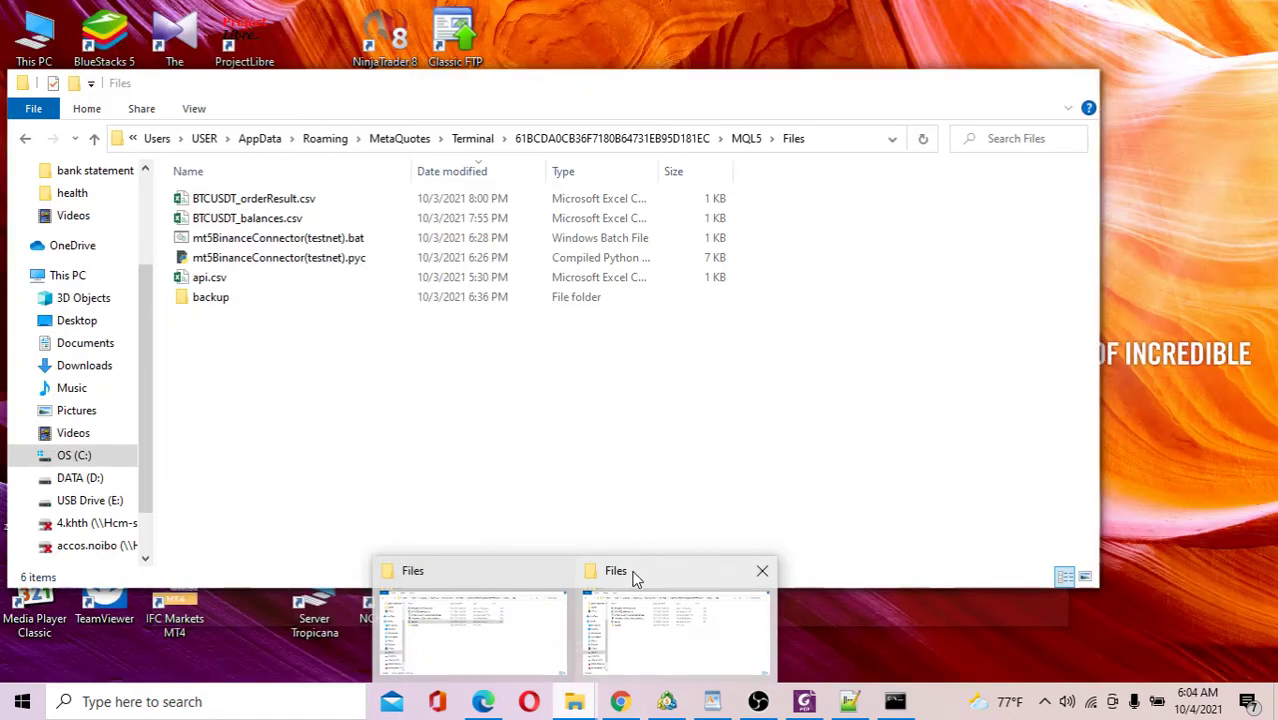
{"action": "left_click", "coordinate": [634, 579]}
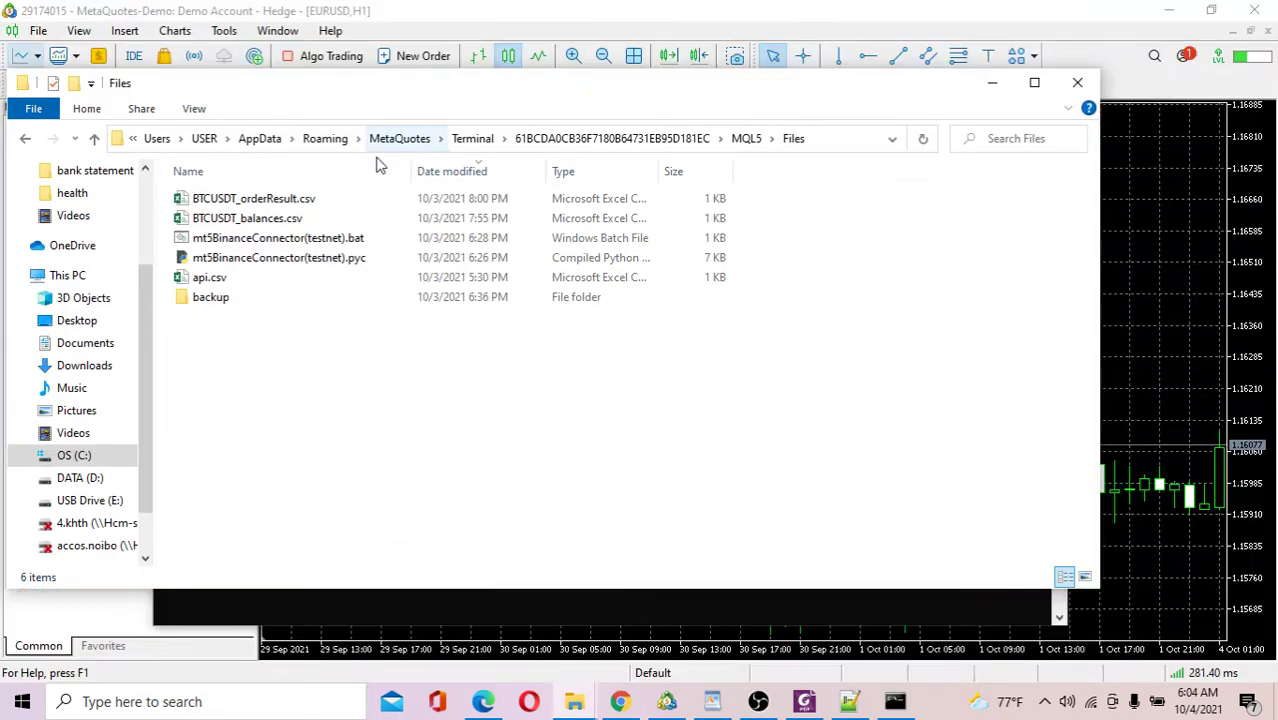
{"action": "left_click", "coordinate": [826, 141]}
{"action": "key", "text": "ctrl+c"}
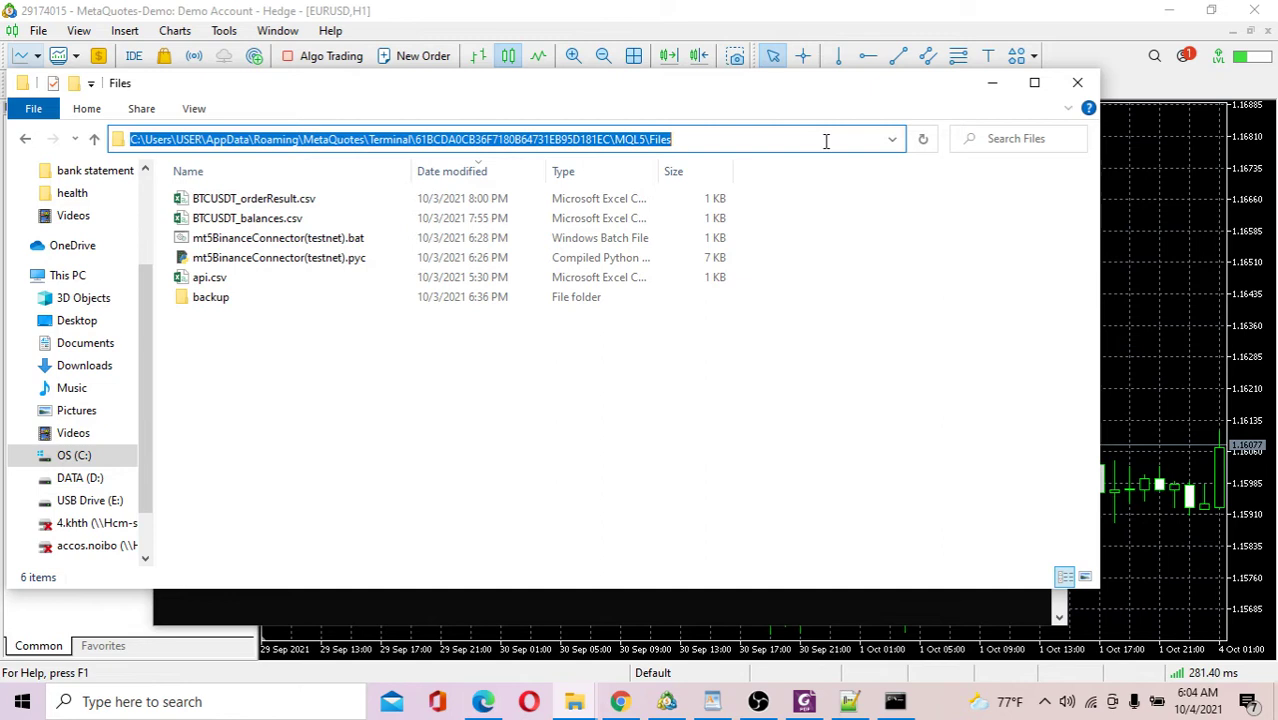
{"action": "right_click", "coordinate": [513, 141]}
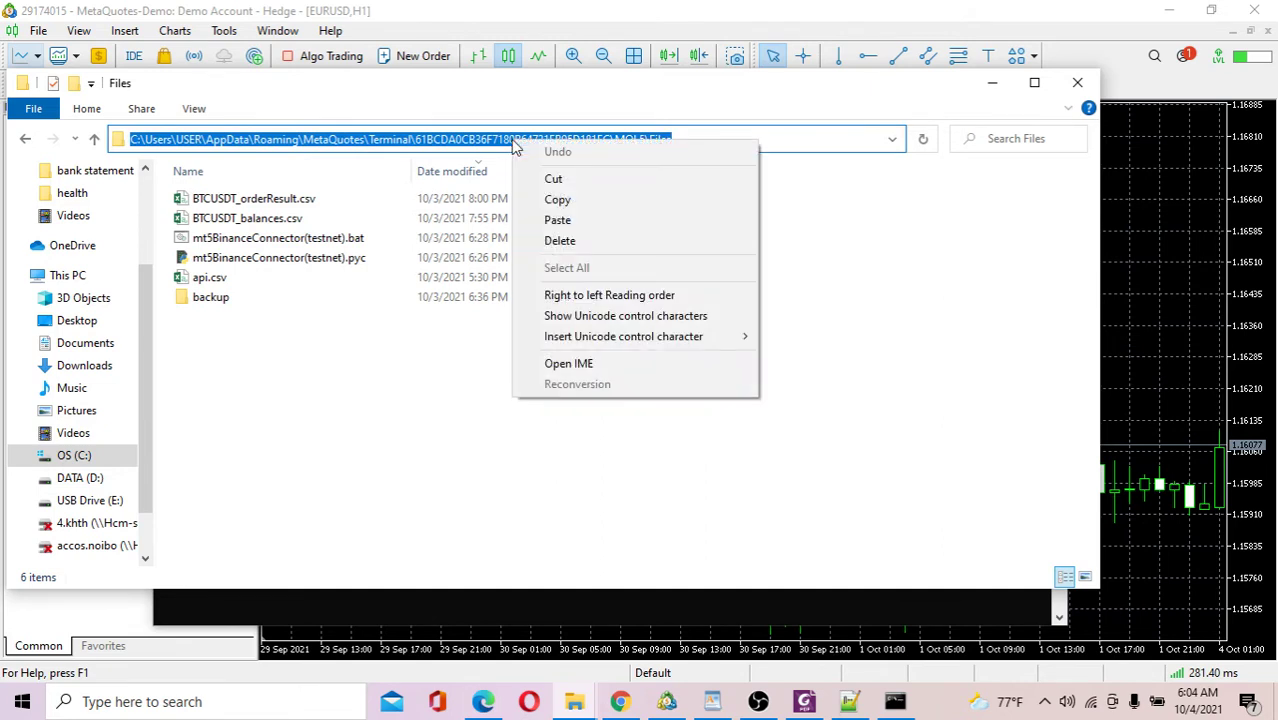
{"action": "left_click", "coordinate": [558, 199]}
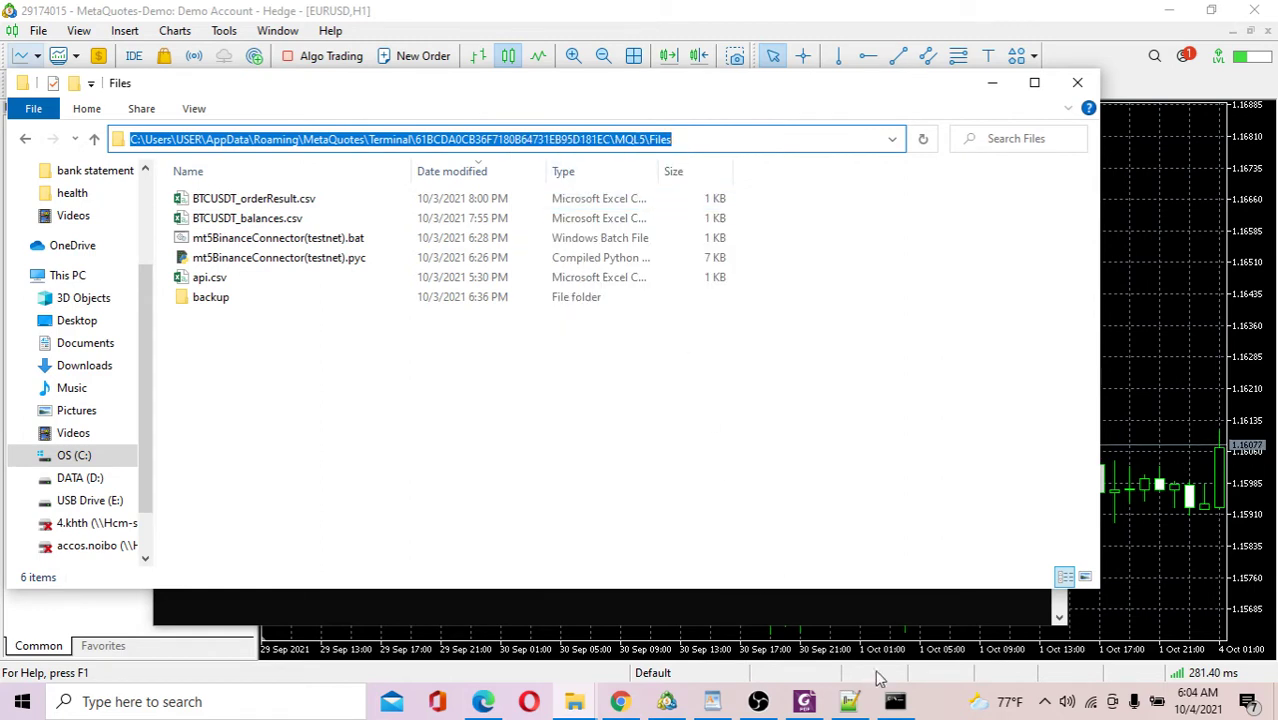
In Command Prompt, go to the drive root with cd\ and change directory to the copied MQL5\Files path
{"action": "left_click", "coordinate": [895, 701]}
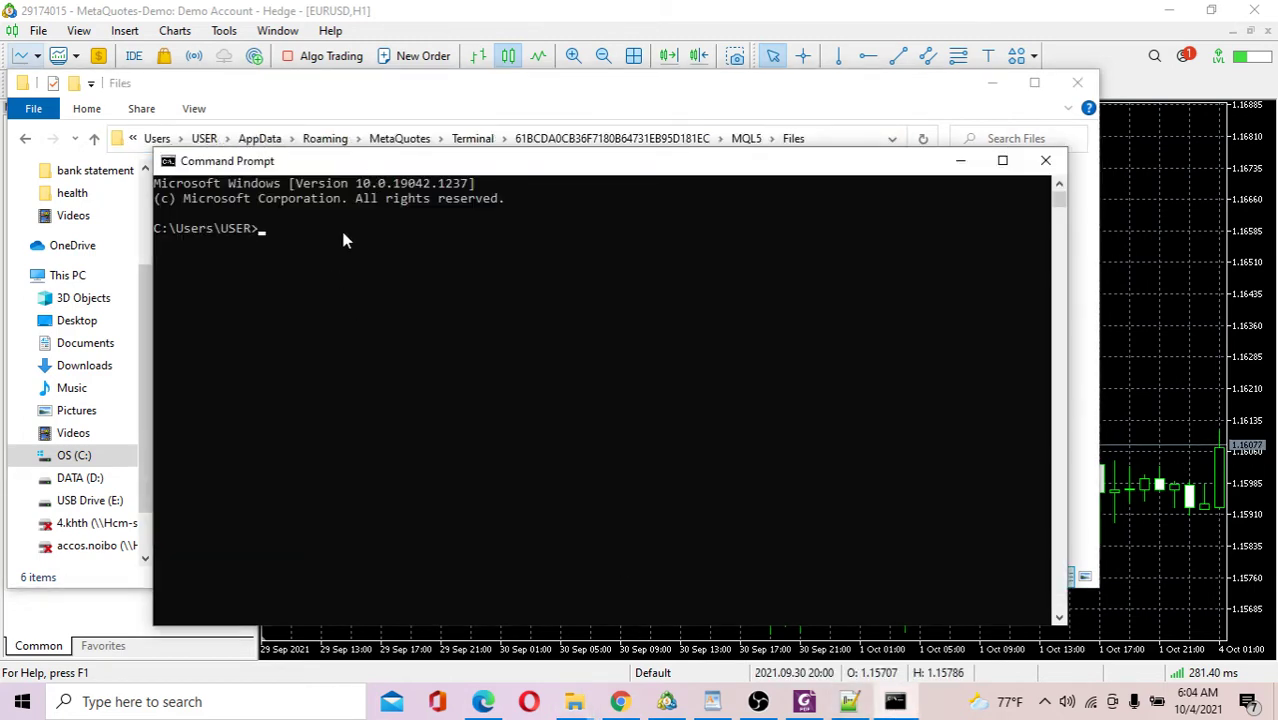
{"action": "type", "text": "cd\\"}
{"action": "key", "text": "Return"}
{"action": "type", "text": "cd"}
{"action": "key", "text": "ctrl+v"}
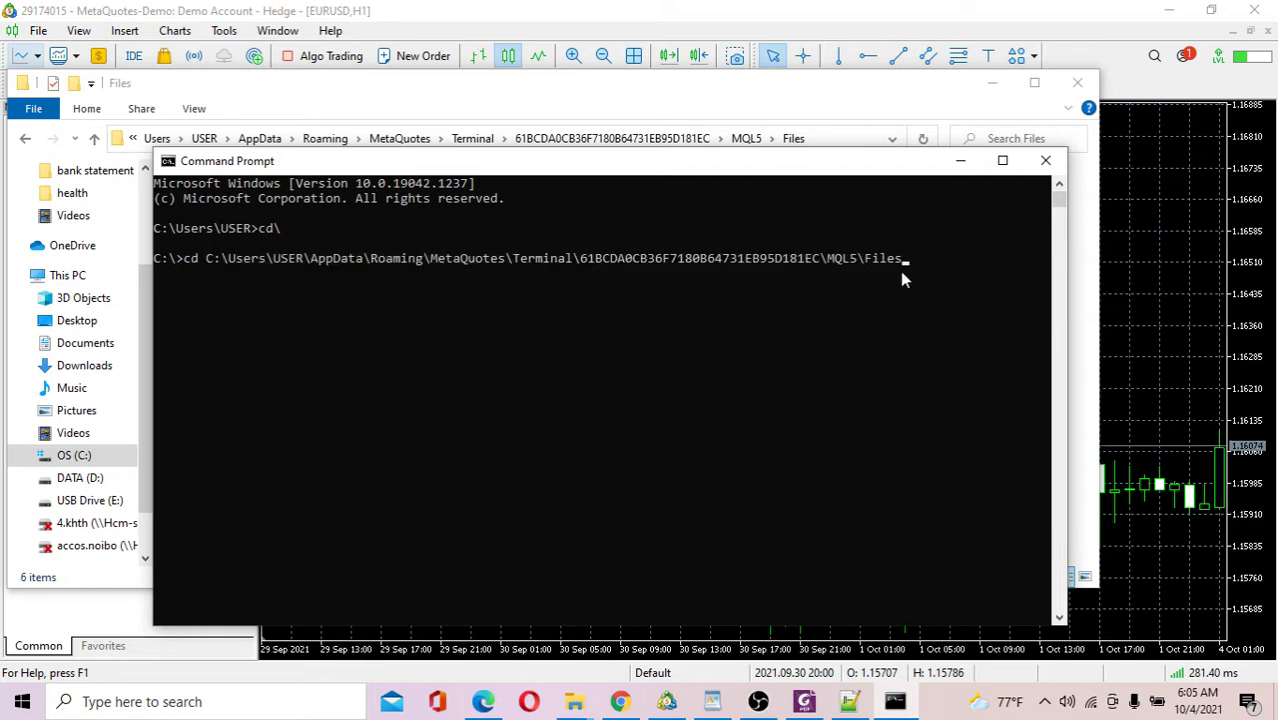
{"action": "key", "text": "Return"}
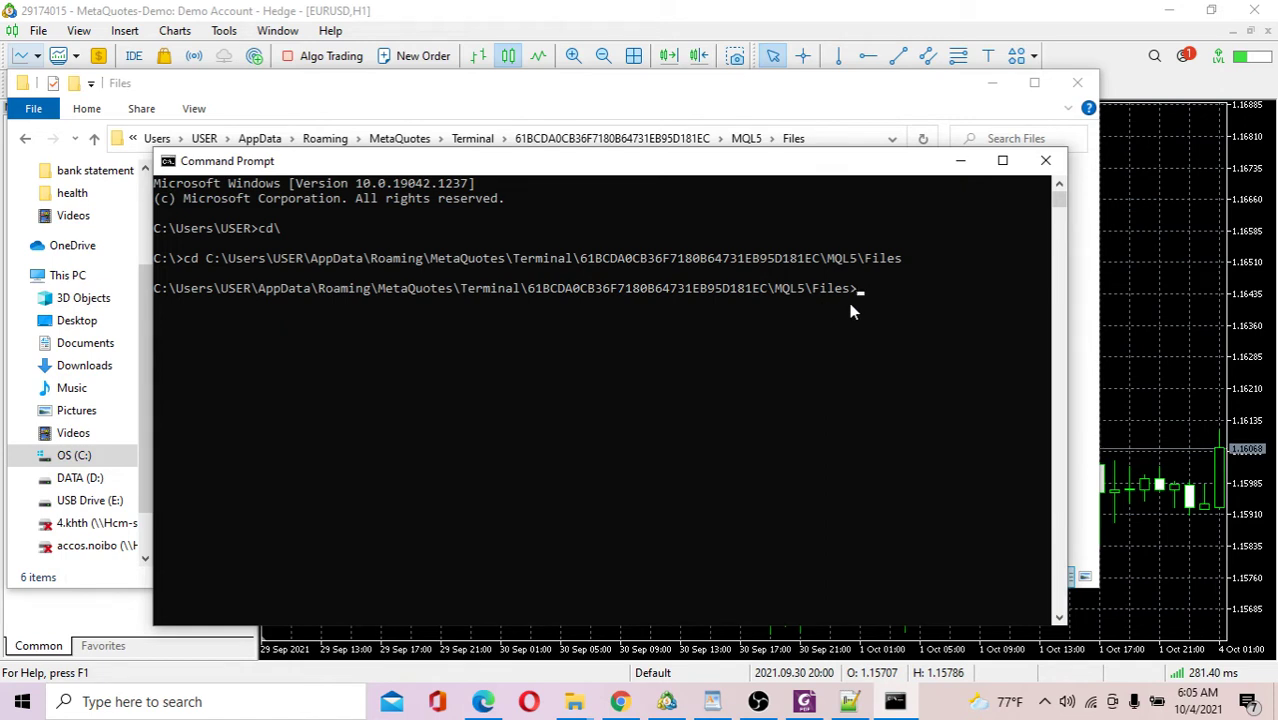
Run python --version from the MQL5\Files folder, and close the Command Prompt and File Explorer windows
{"action": "type", "text": "thon --"}
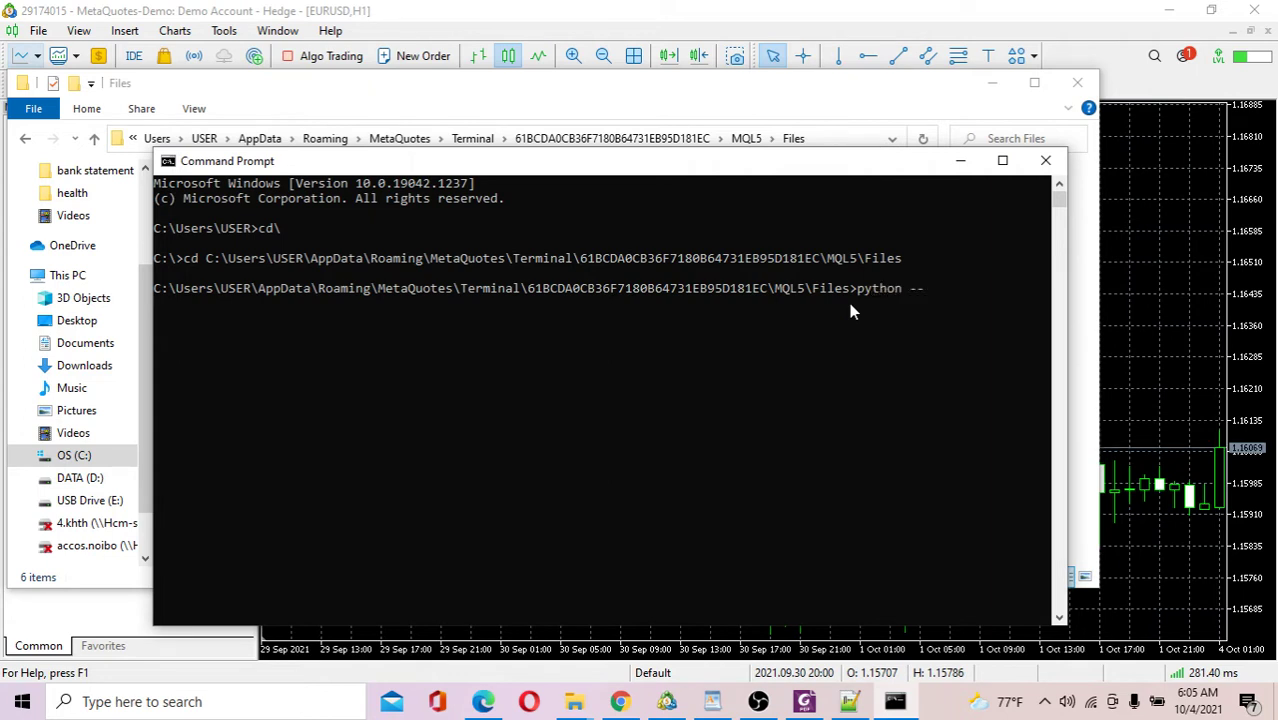
{"action": "type", "text": "version"}
{"action": "key", "text": "Return"}
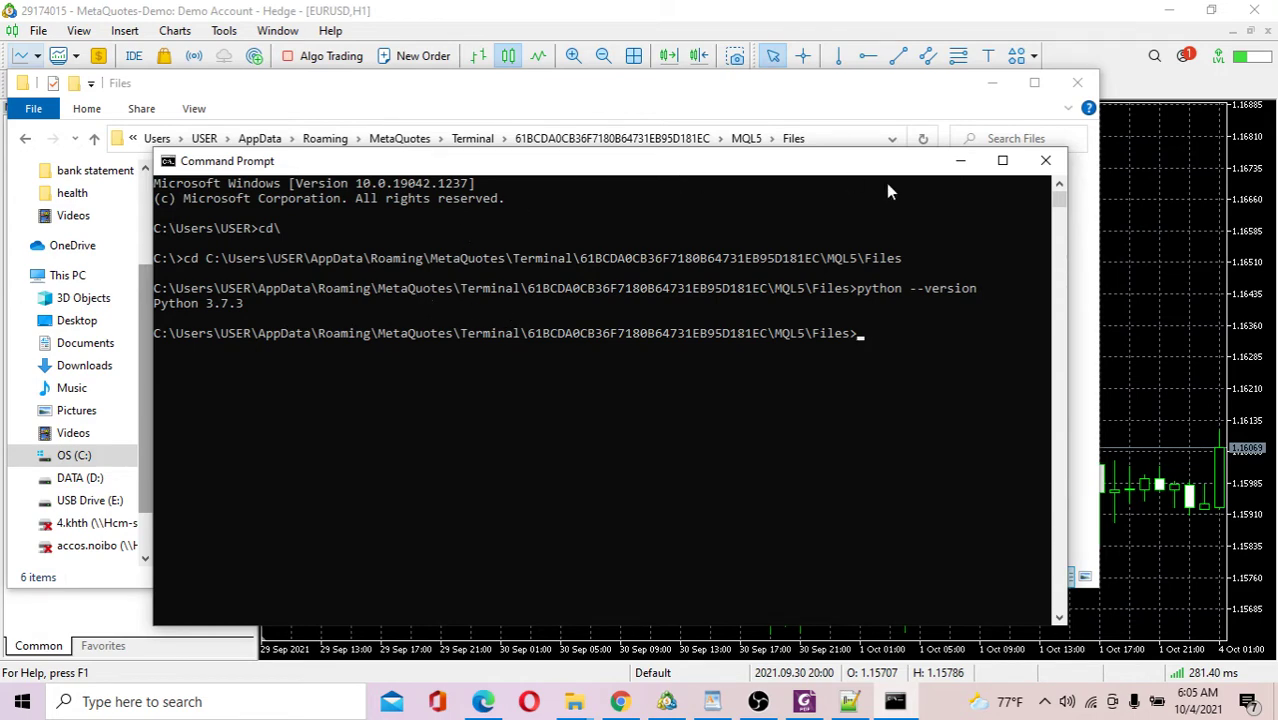
{"action": "left_click", "coordinate": [1045, 160]}
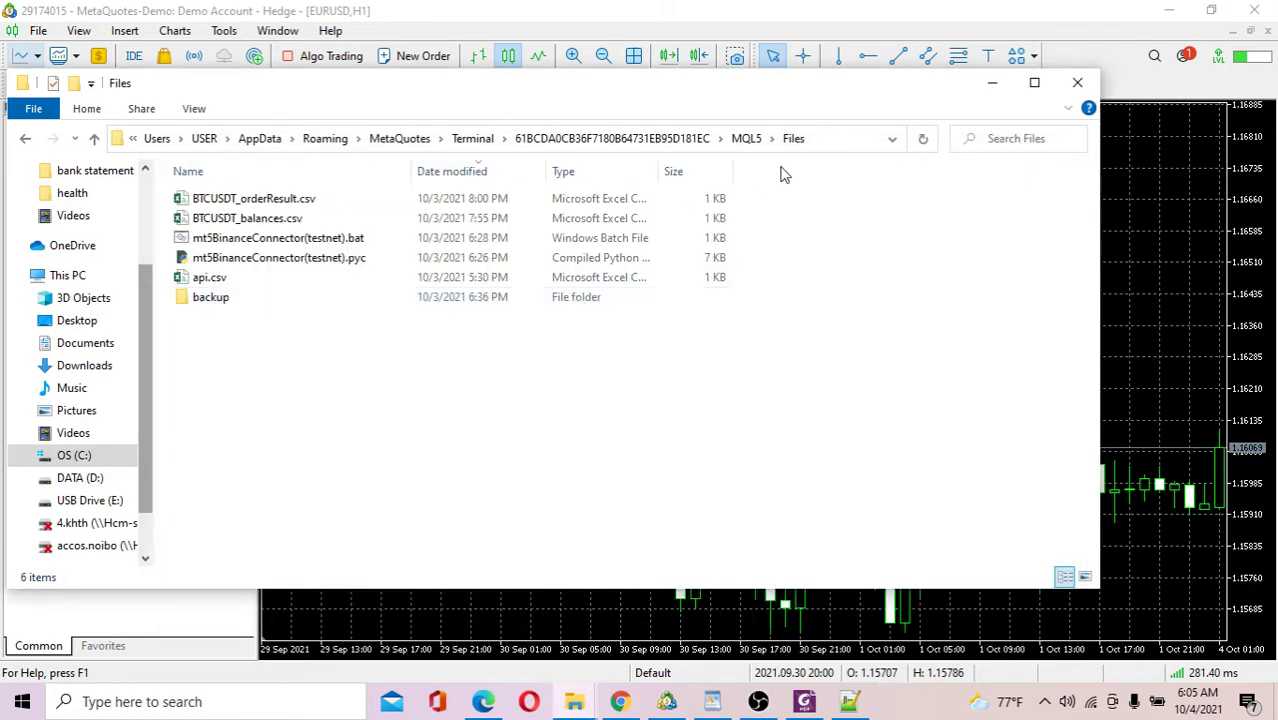
{"action": "left_click", "coordinate": [1077, 82]}
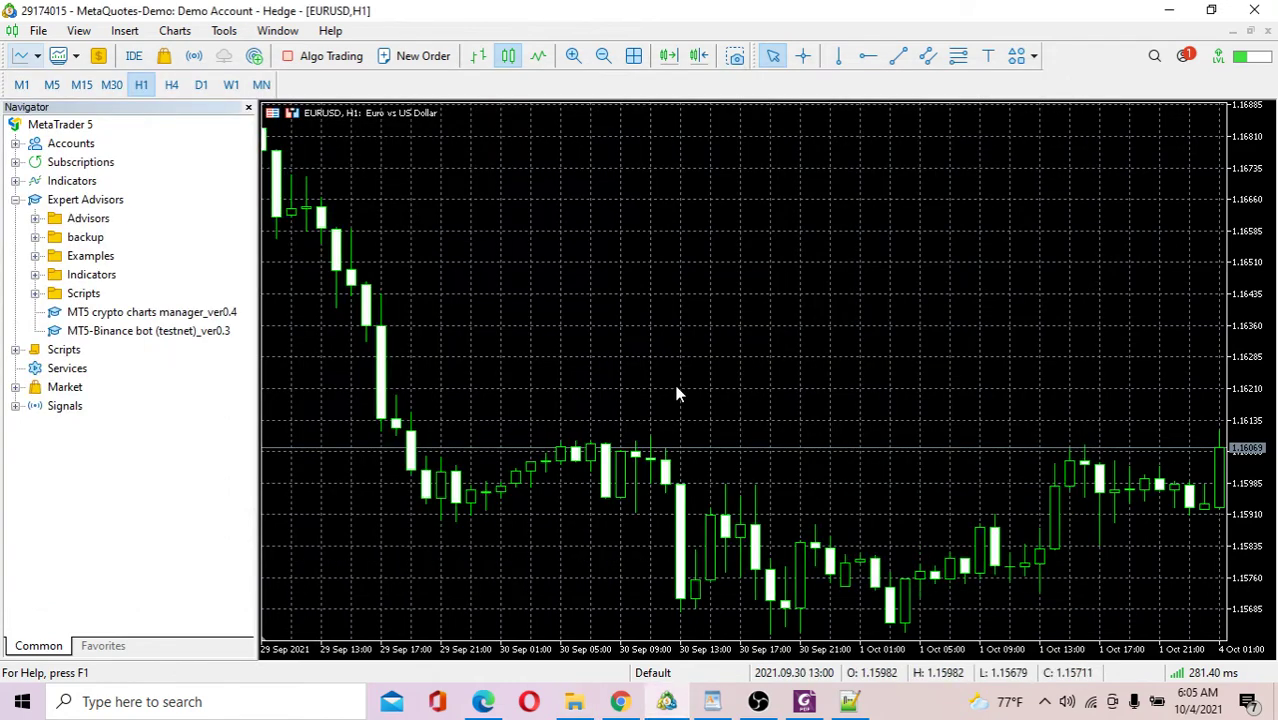
Return to the WordPad guide and bring up the "Check CCXT Library Accessible From MT5" section
{"action": "left_click", "coordinate": [712, 701]}
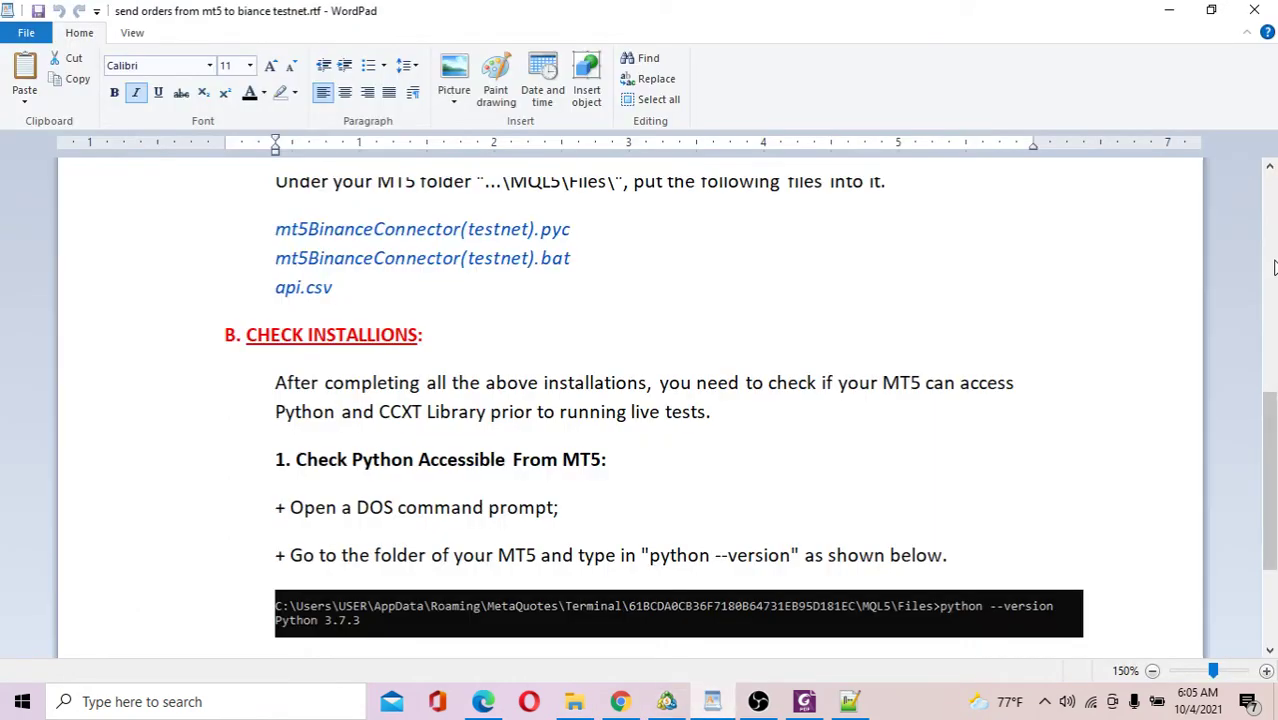
{"action": "left_click_drag", "start_coordinate": [1273, 404], "coordinate": [1274, 510]}
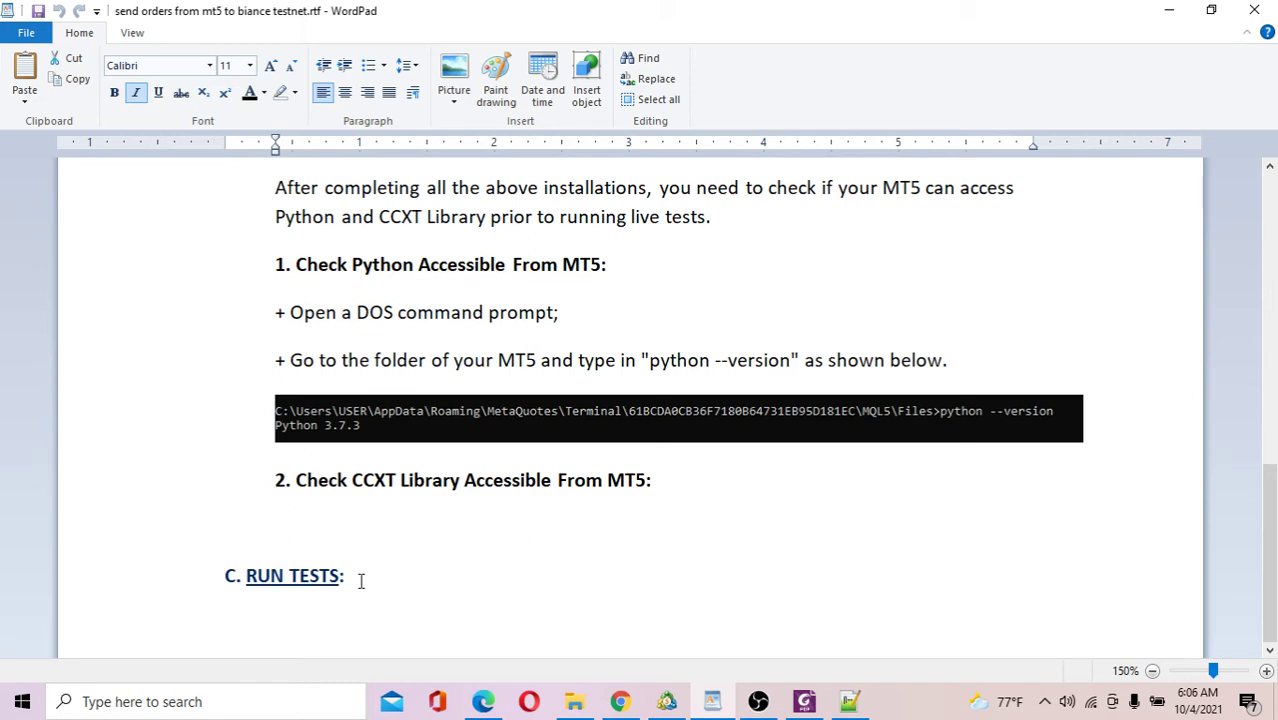
Switch to MetaTrader 5 and open the MQL5\Experts folder inside its data folder in File Explorer
{"action": "left_click", "coordinate": [667, 703]}
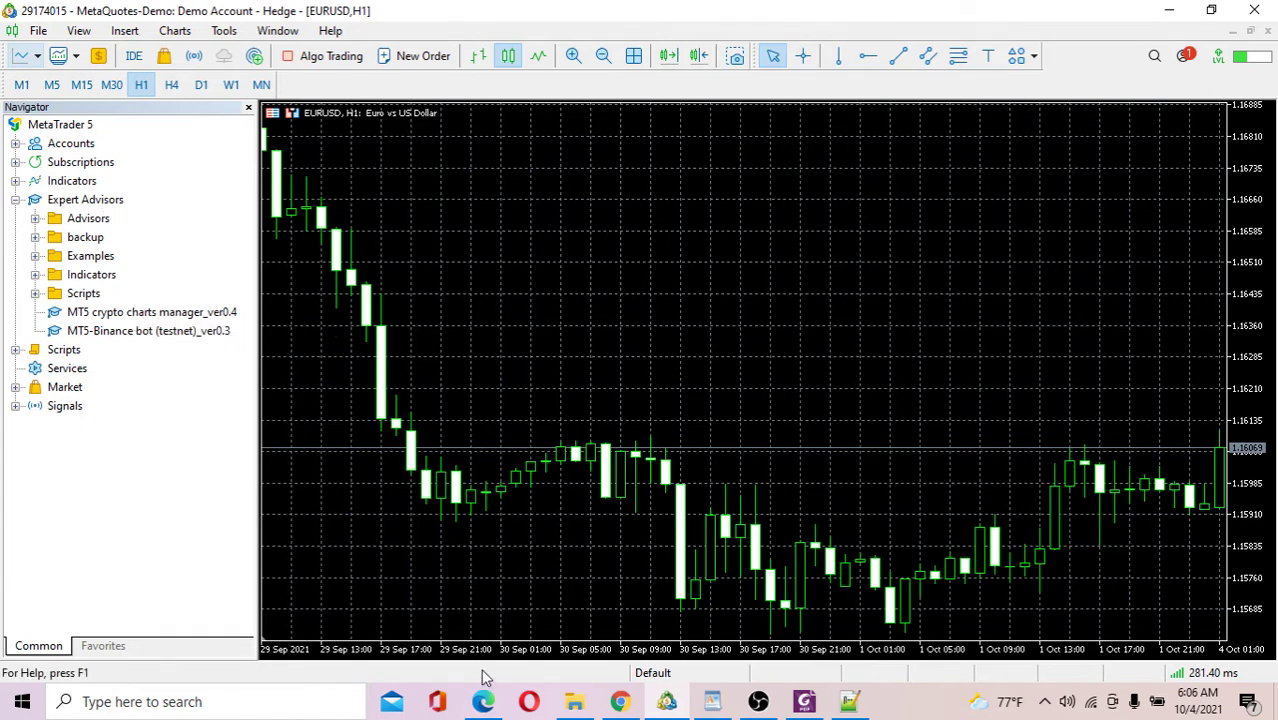
{"action": "left_click", "coordinate": [36, 30]}
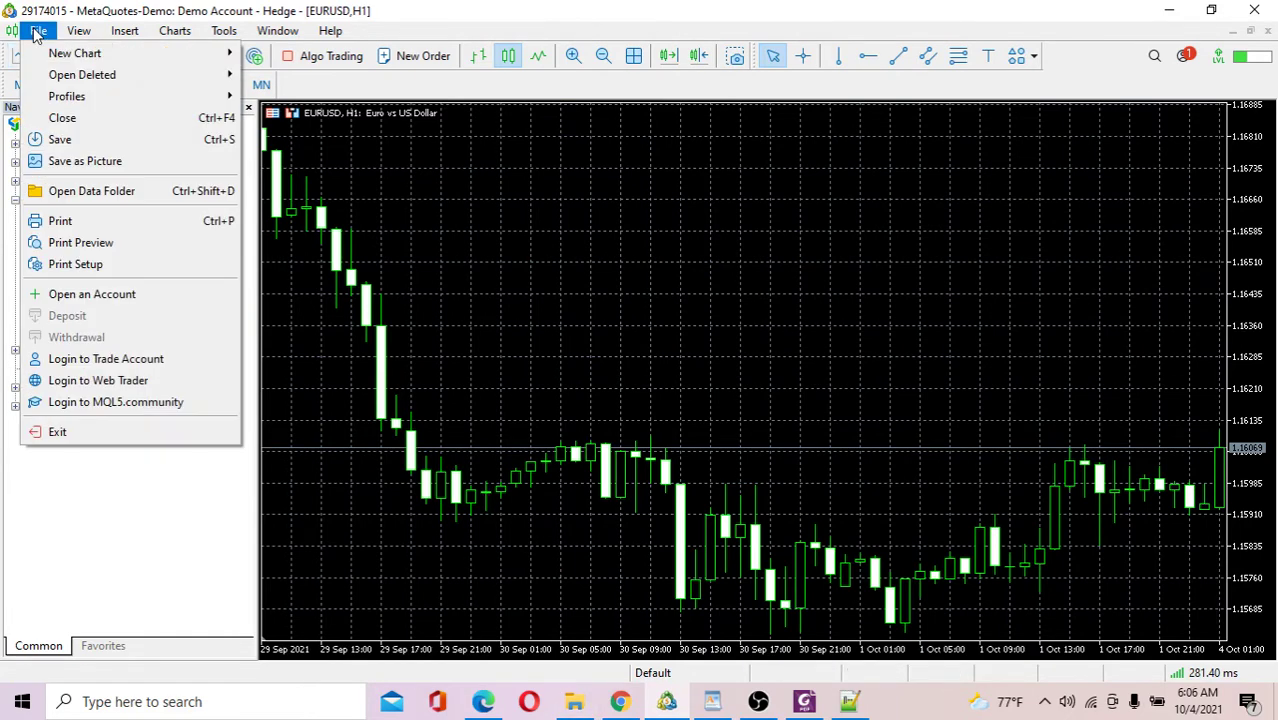
{"action": "left_click", "coordinate": [80, 198]}
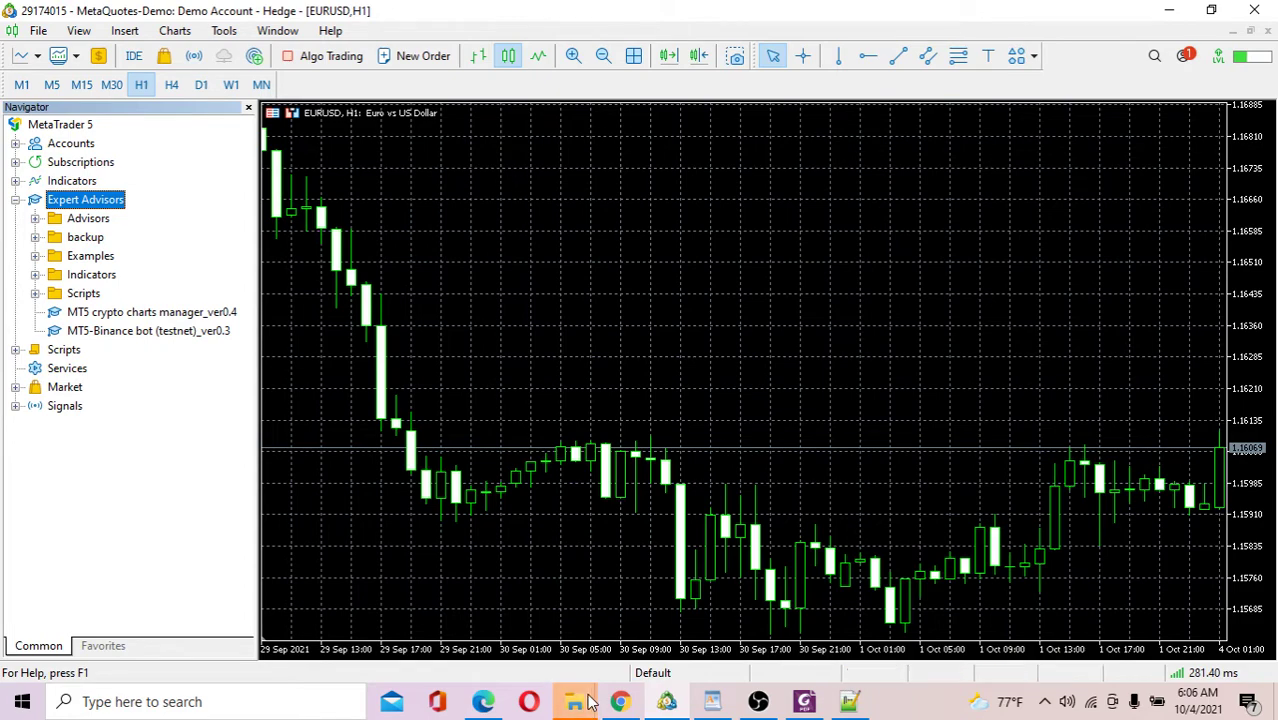
{"action": "mouse_move", "coordinate": [590, 706]}
{"action": "left_click", "coordinate": [658, 575]}
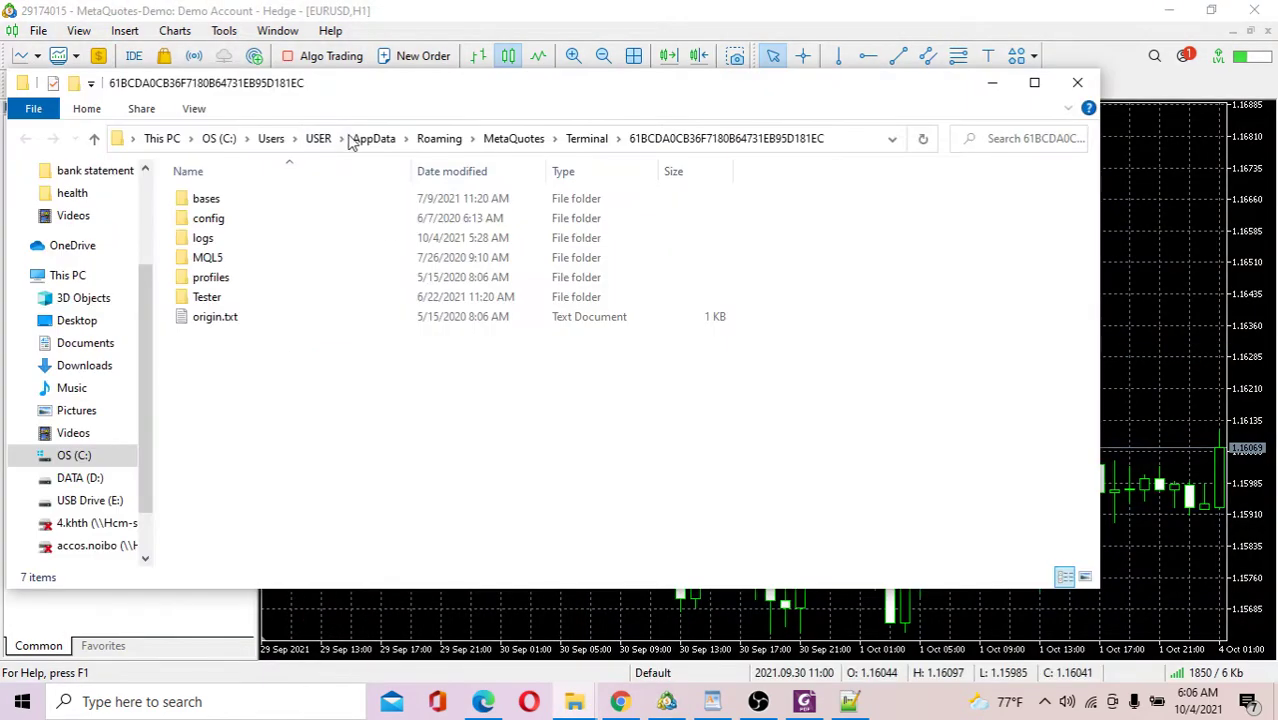
{"action": "double_click", "coordinate": [204, 260]}
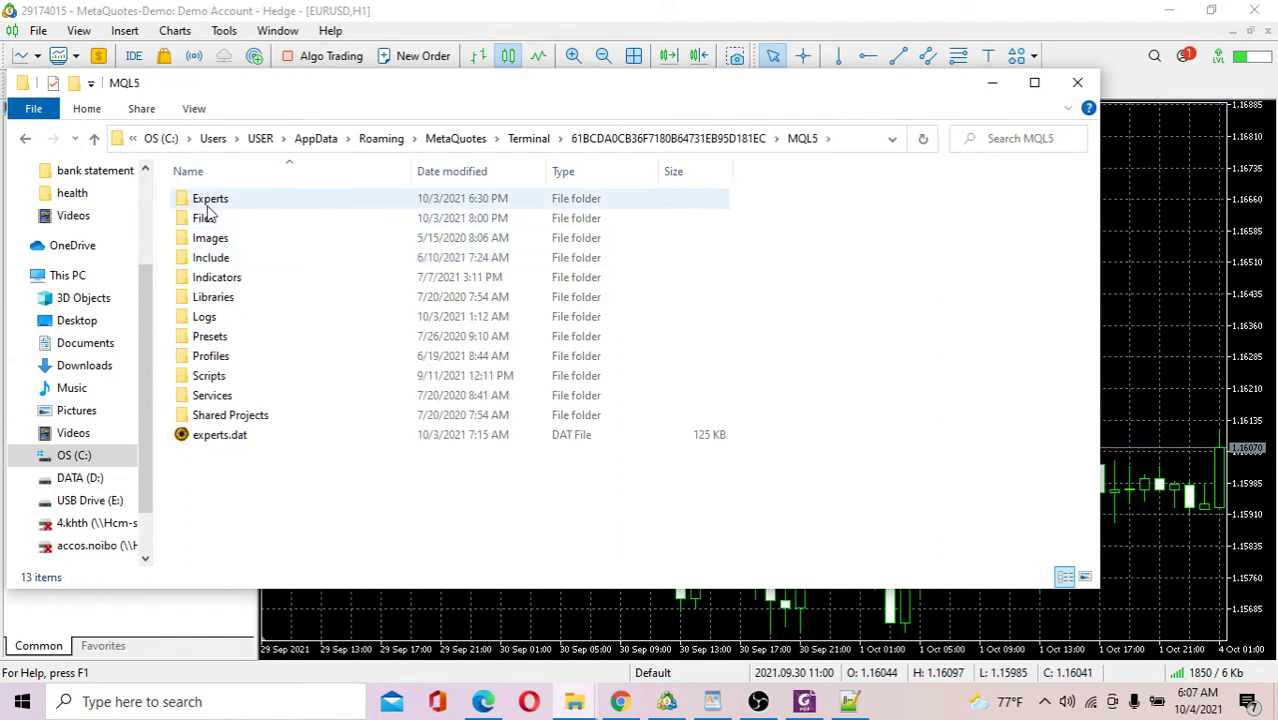
{"action": "double_click", "coordinate": [206, 200]}
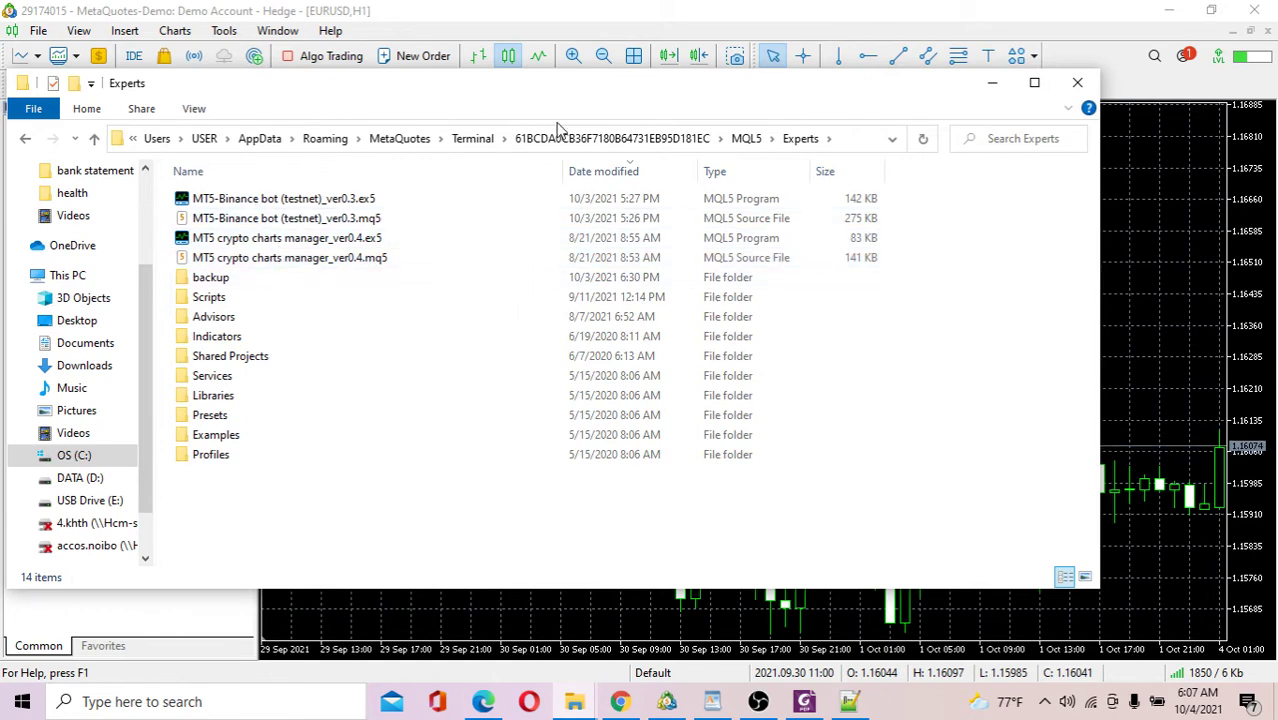
Locate the MT5-Binance bot (testnet)_ver0.3.ex5 and MT5 crypto charts manager_ver0.4.ex5 files, and close the File Explorer window
{"action": "left_click", "coordinate": [288, 199]}
{"action": "left_click", "coordinate": [287, 240]}
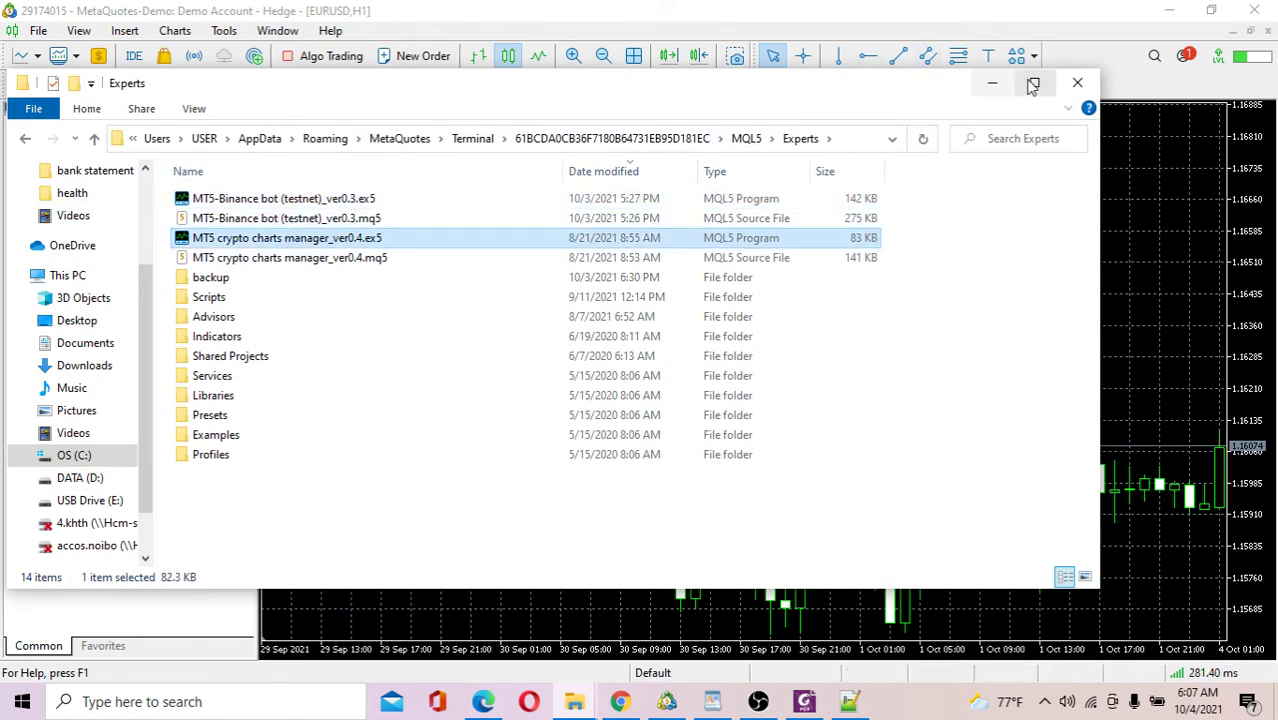
{"action": "left_click", "coordinate": [1077, 85]}
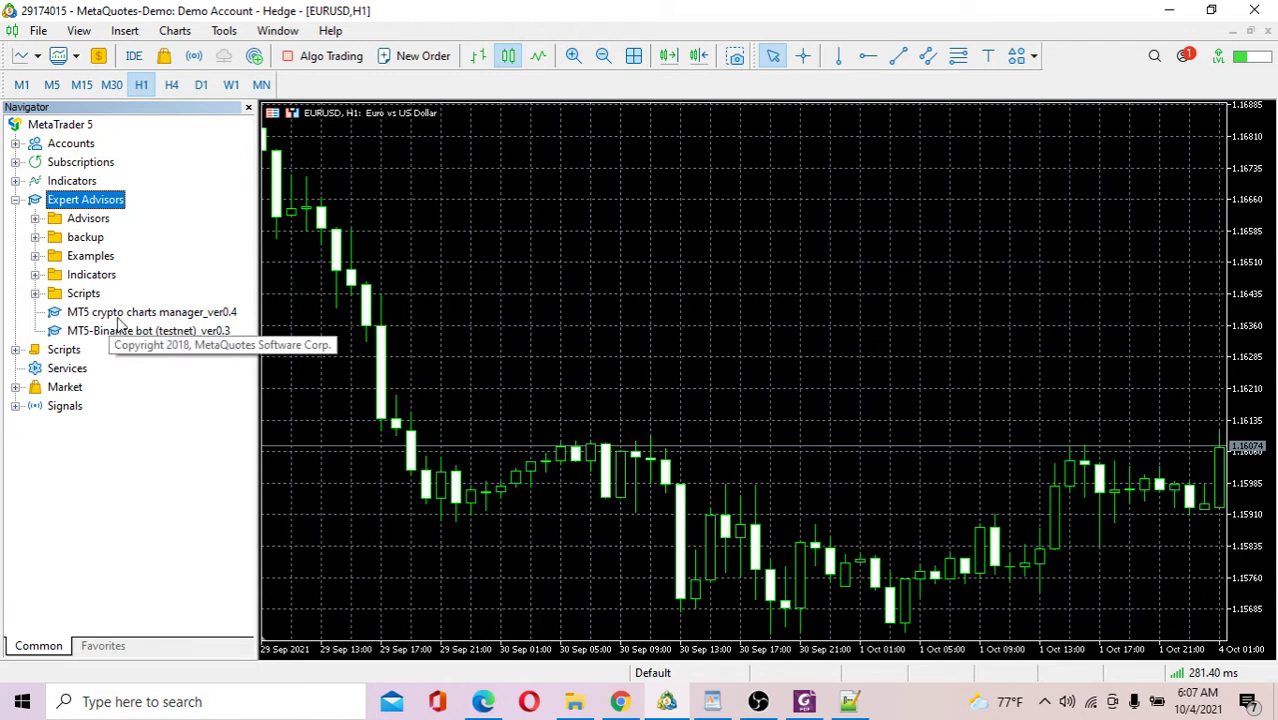
Attach MT5 crypto charts manager_ver0.4 to the EURUSD H1 chart with its default inputs and set the exchange to Binance
{"action": "left_click_drag", "start_coordinate": [168, 318], "coordinate": [457, 221]}
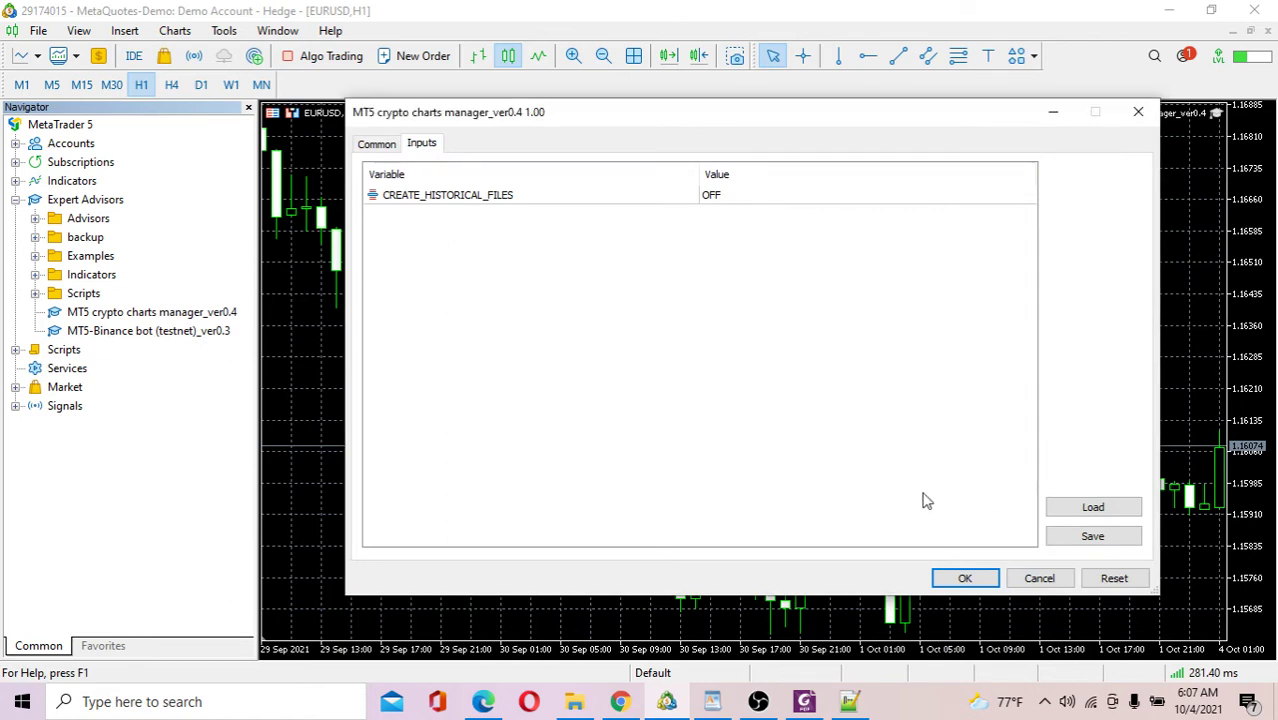
{"action": "left_click", "coordinate": [965, 580]}
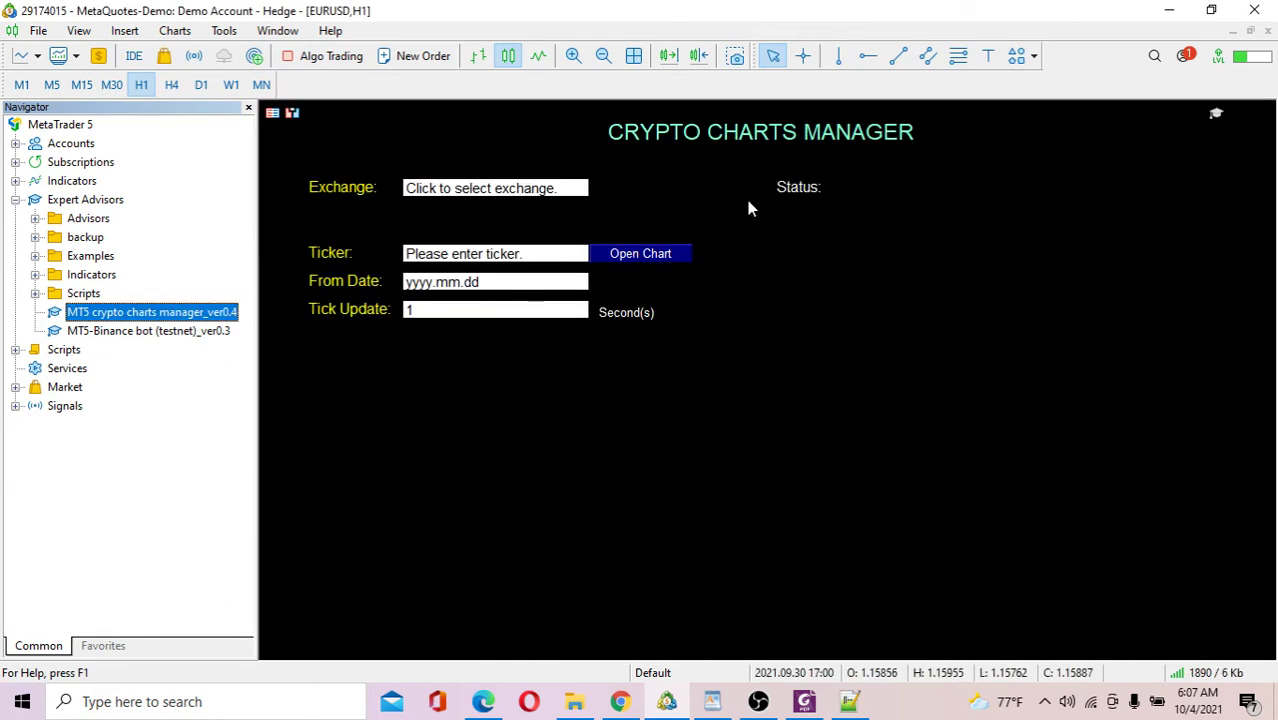
{"action": "left_click", "coordinate": [561, 194]}
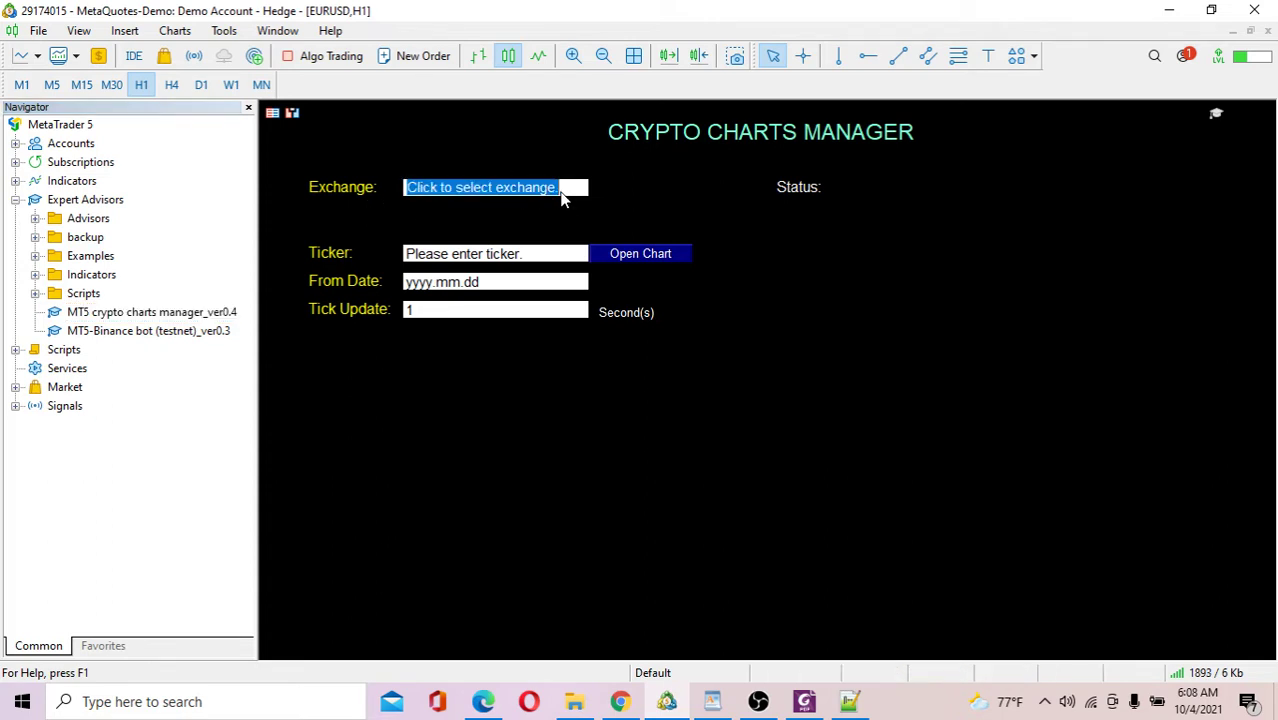
{"action": "type", "text": "Bin"}
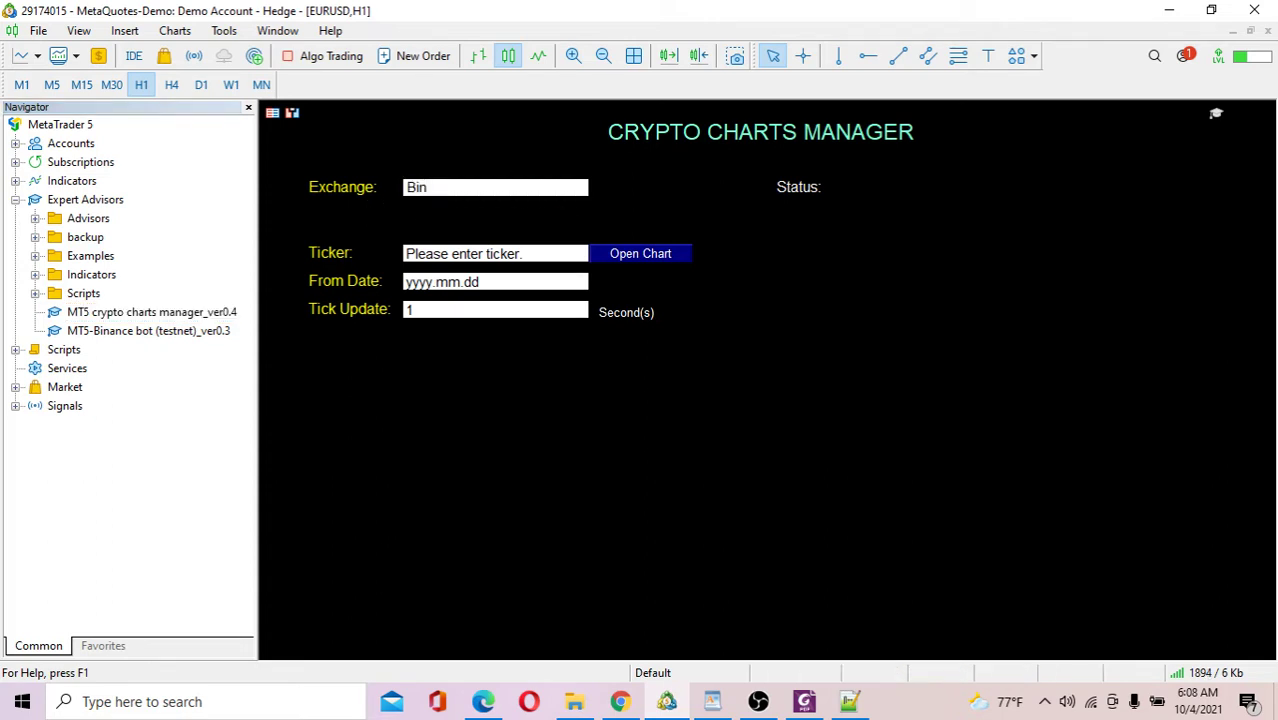
{"action": "type", "text": "ance"}
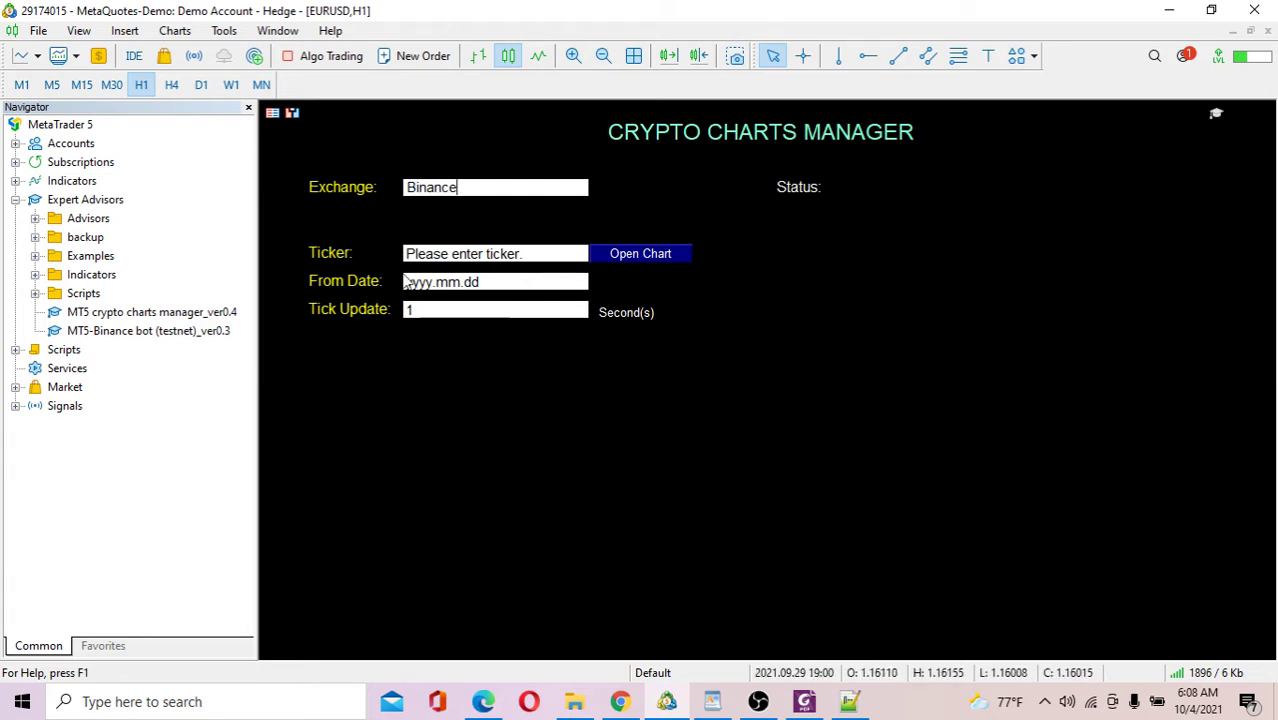
In the Crypto Charts Manager, set the ticker to BTCUSDT and the from date to 2021.01.01
{"action": "left_click", "coordinate": [541, 263]}
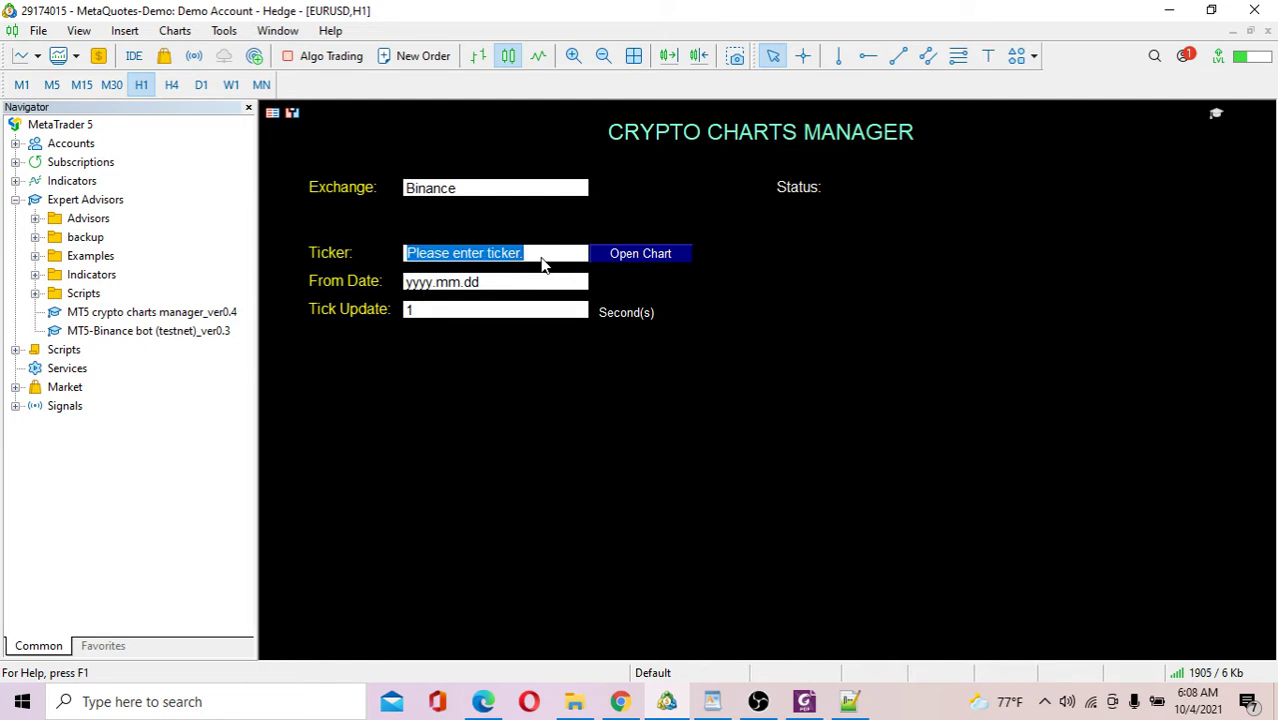
{"action": "type", "text": "BTCUS"}
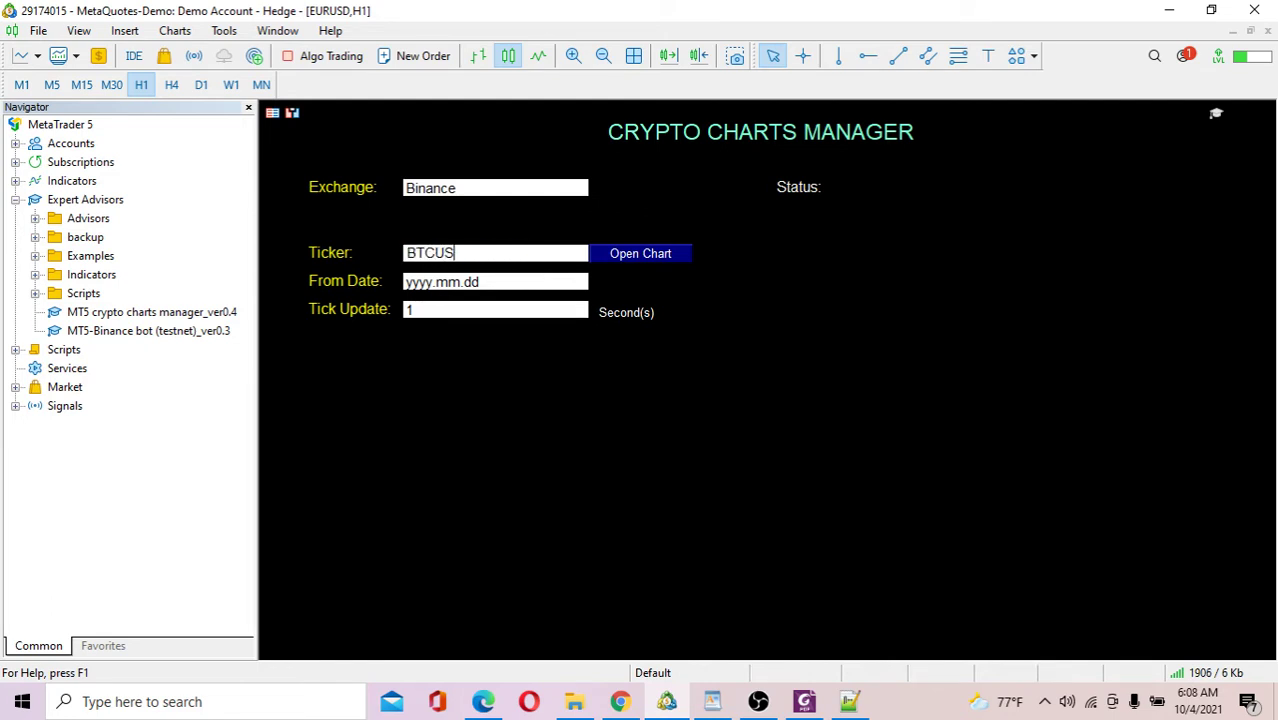
{"action": "type", "text": "DT"}
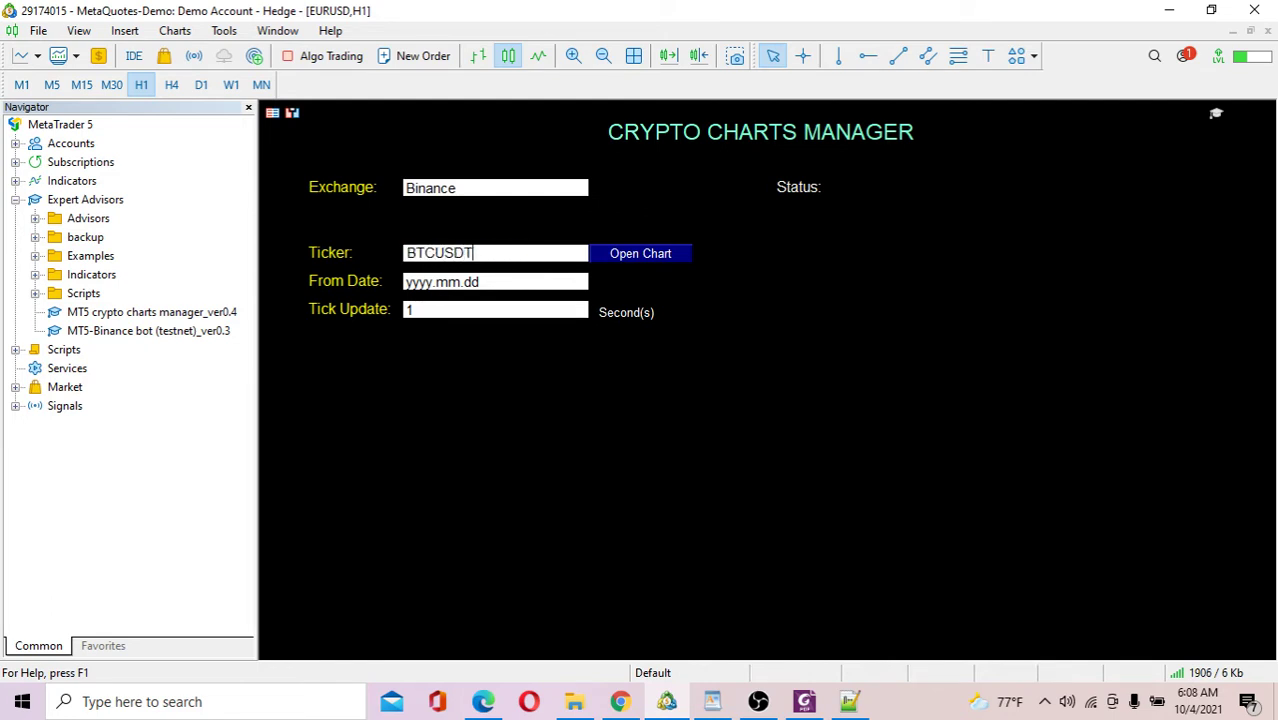
{"action": "left_click", "coordinate": [503, 287]}
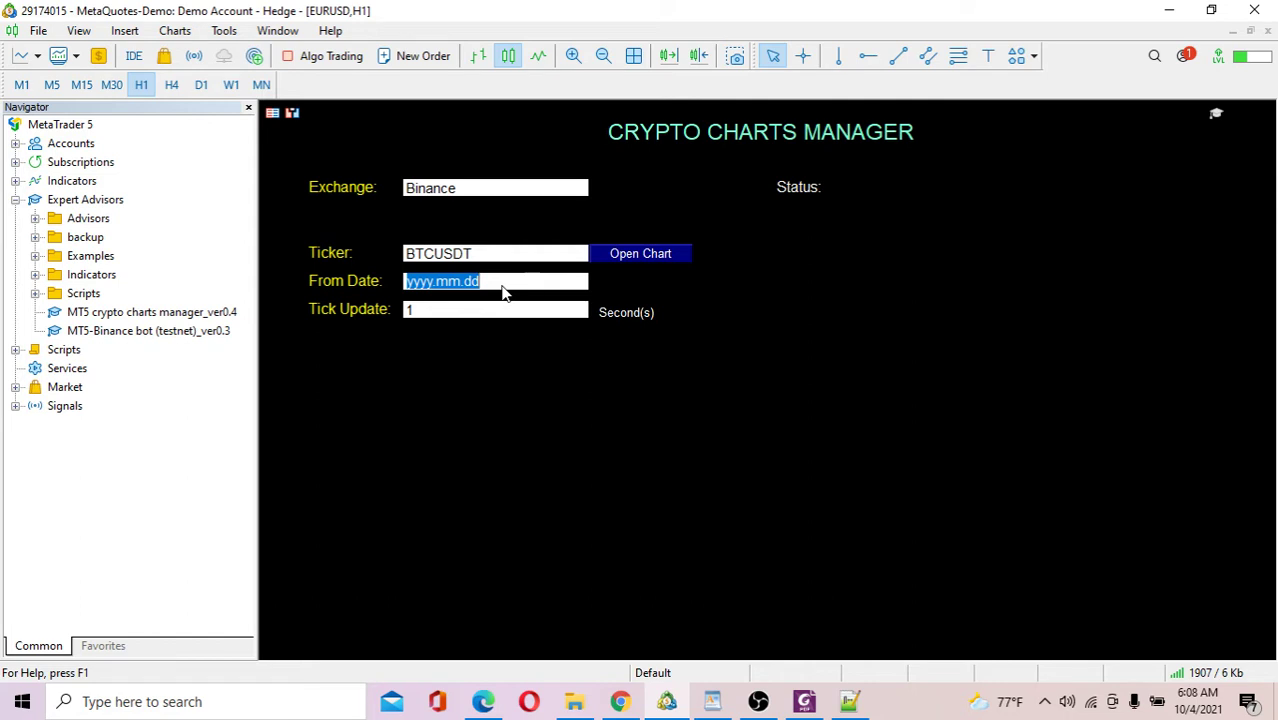
{"action": "type", "text": "2021."}
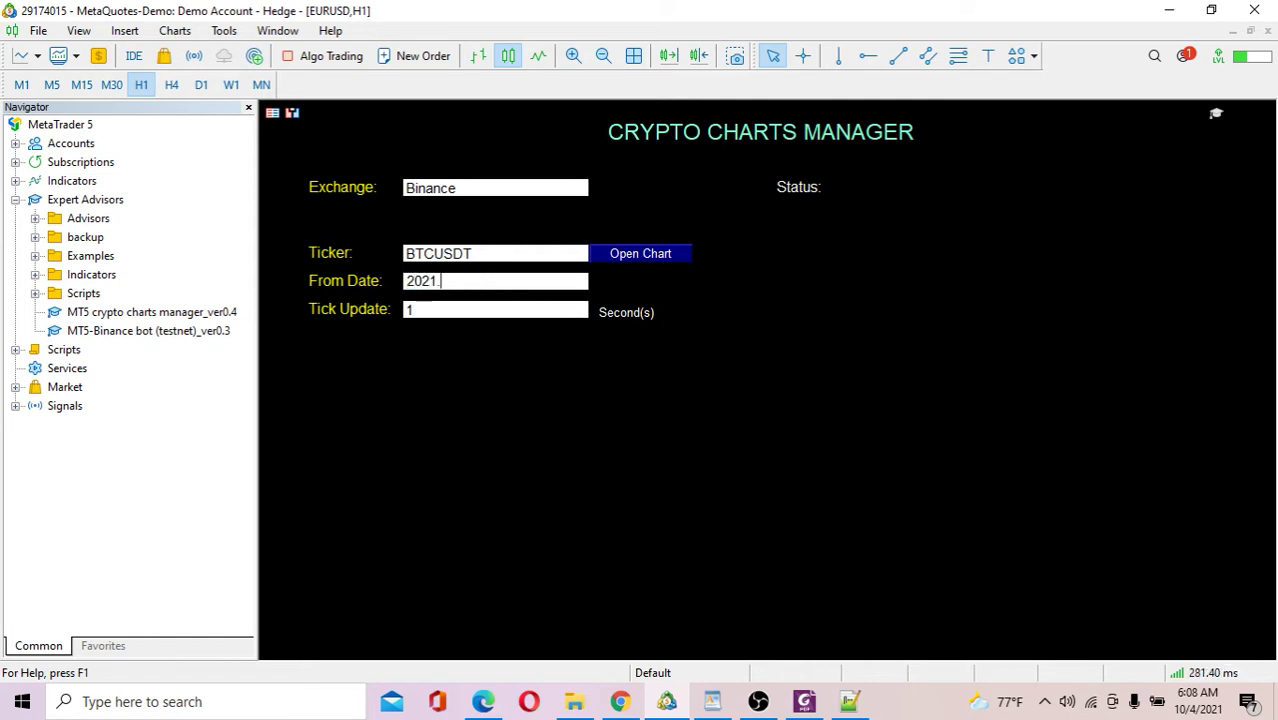
{"action": "type", "text": "01.01"}
Open the BTCUSDT chart from the Crypto Charts Manager, switch to it and turn on chart shift
{"action": "left_click", "coordinate": [636, 254]}
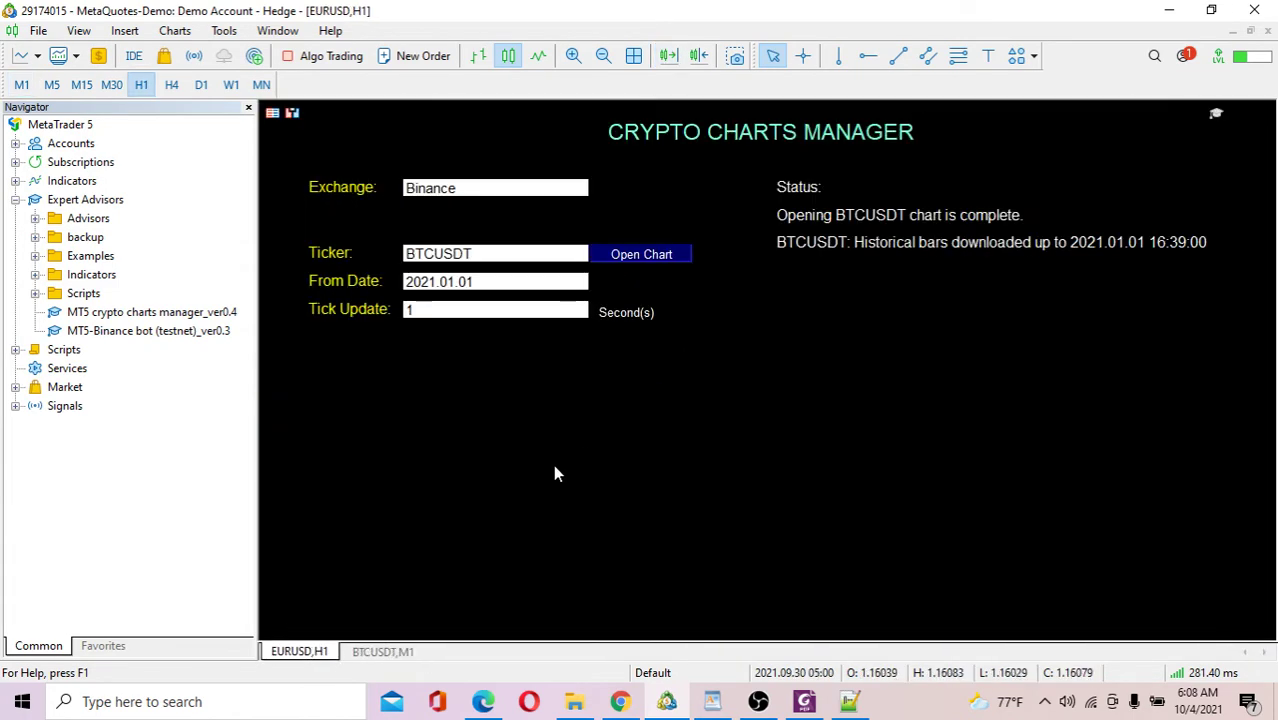
{"action": "left_click", "coordinate": [404, 653]}
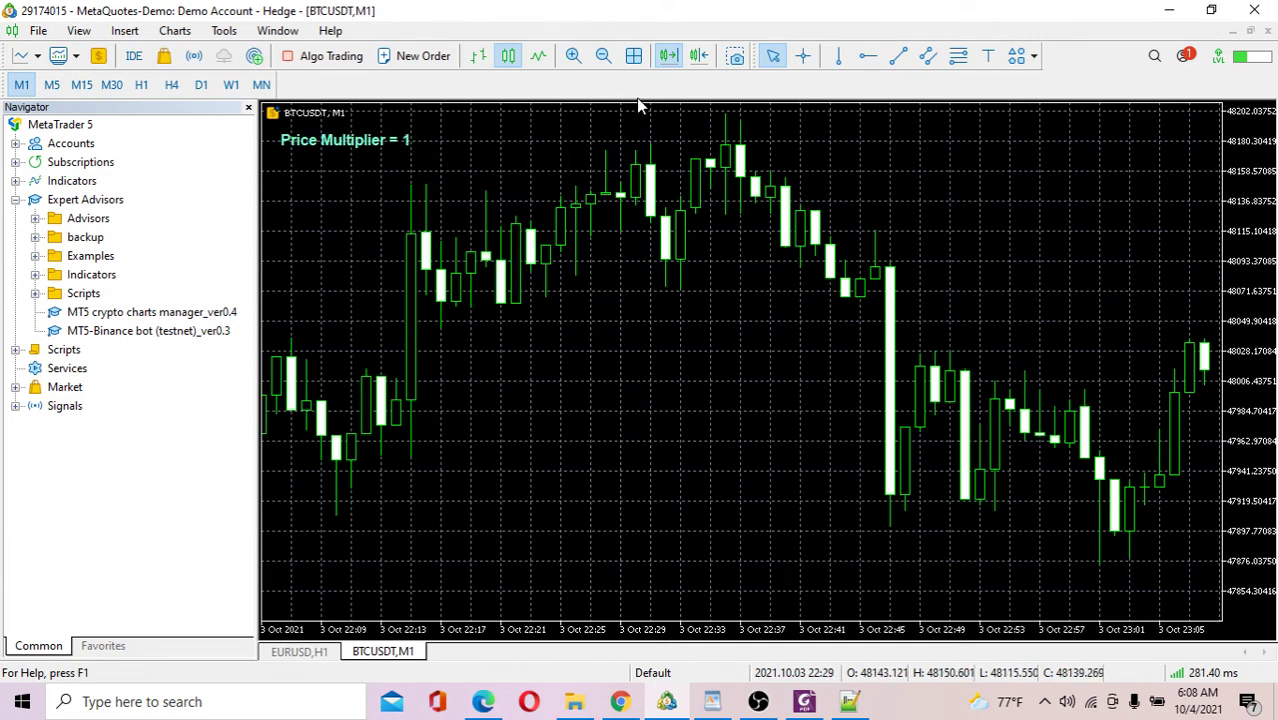
{"action": "left_click", "coordinate": [698, 57]}
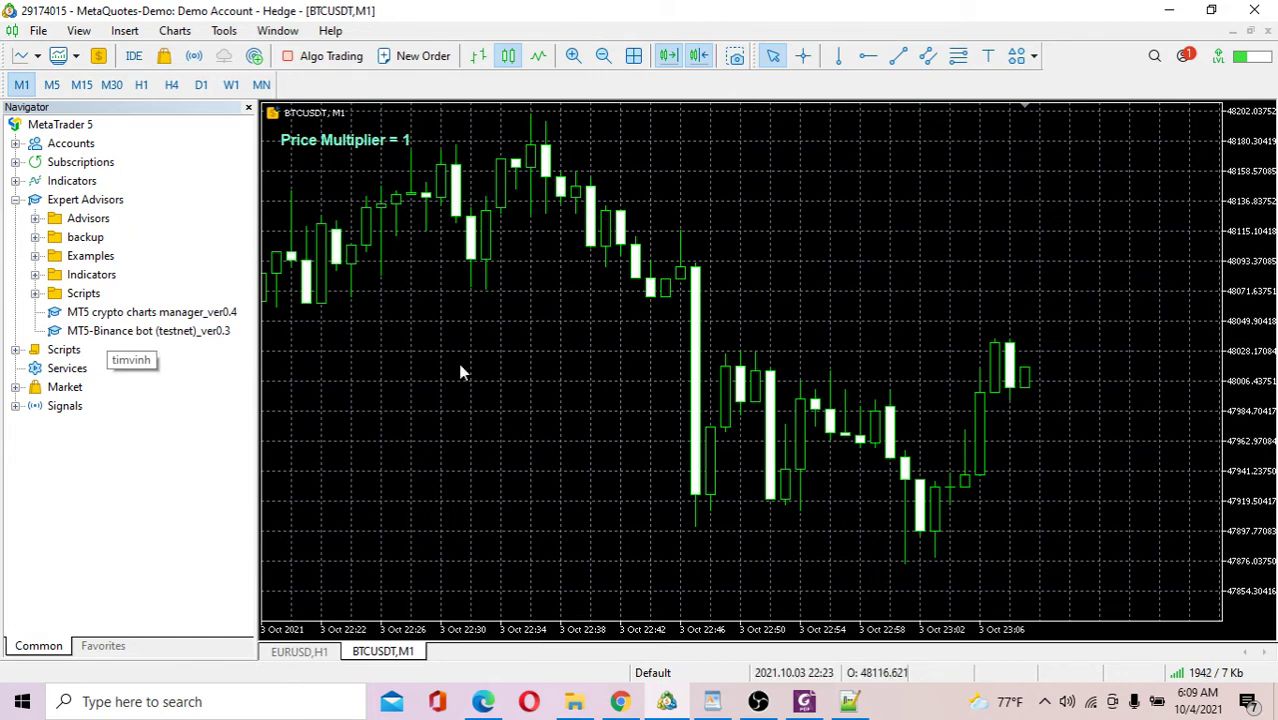
Start attaching MT5-Binance bot (testnet)_ver0.3 to the BTCUSDT M1 chart, allow DLL imports and bring up its input parameters
{"action": "double_click", "coordinate": [183, 333]}
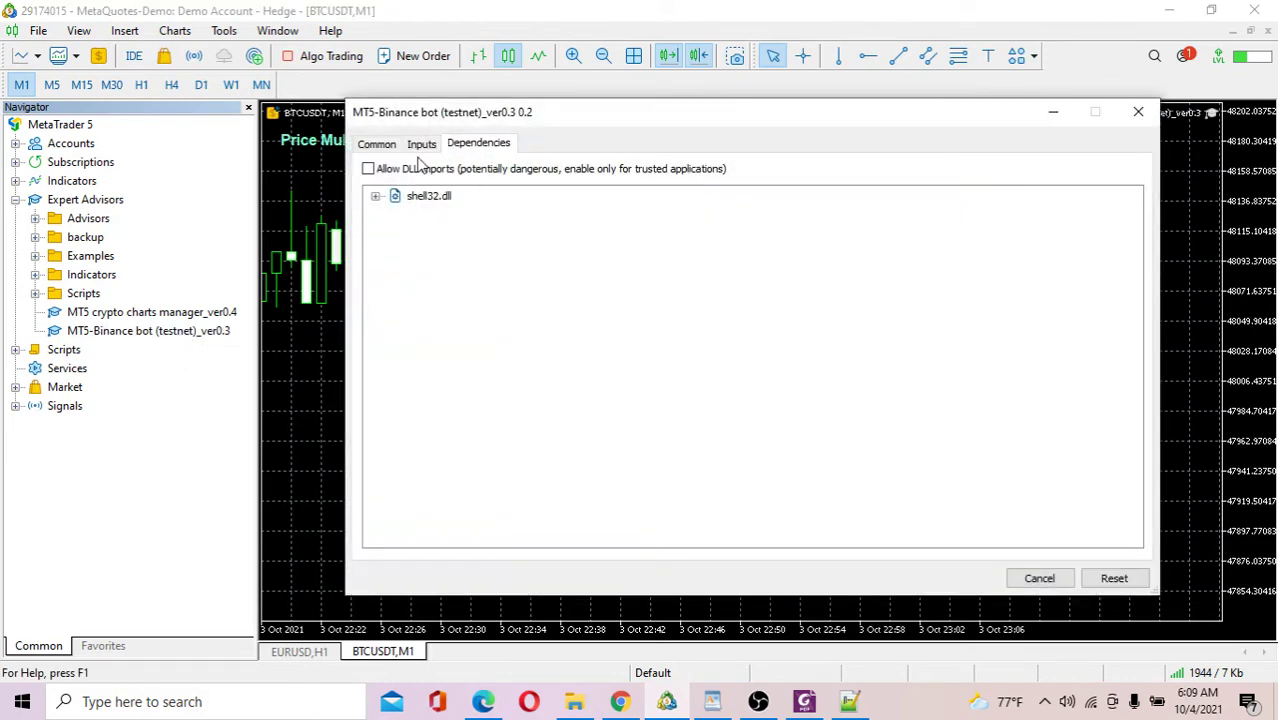
{"action": "left_click", "coordinate": [369, 170]}
{"action": "left_click", "coordinate": [424, 146]}
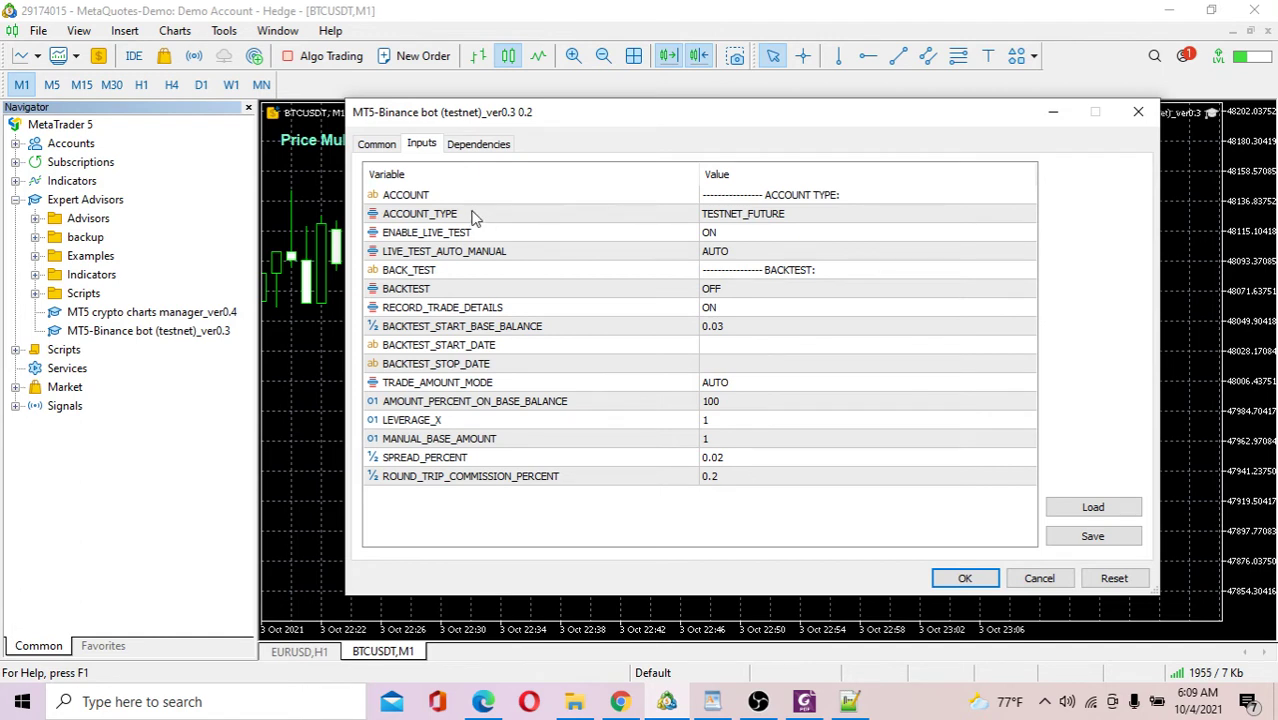
Try CROSS as the bot's ACCOUNT_TYPE and set it back to TESTNET_FUTURE
{"action": "left_click", "coordinate": [1030, 222]}
{"action": "left_click", "coordinate": [1030, 222]}
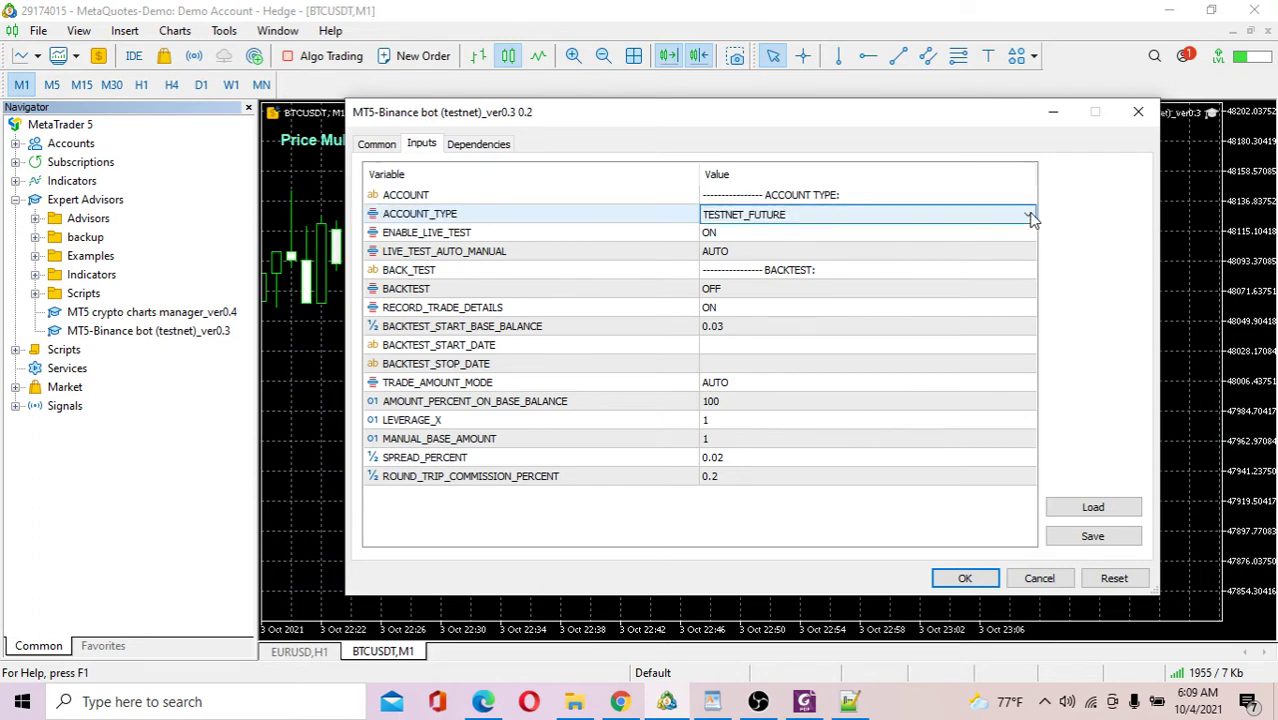
{"action": "left_click", "coordinate": [1030, 216]}
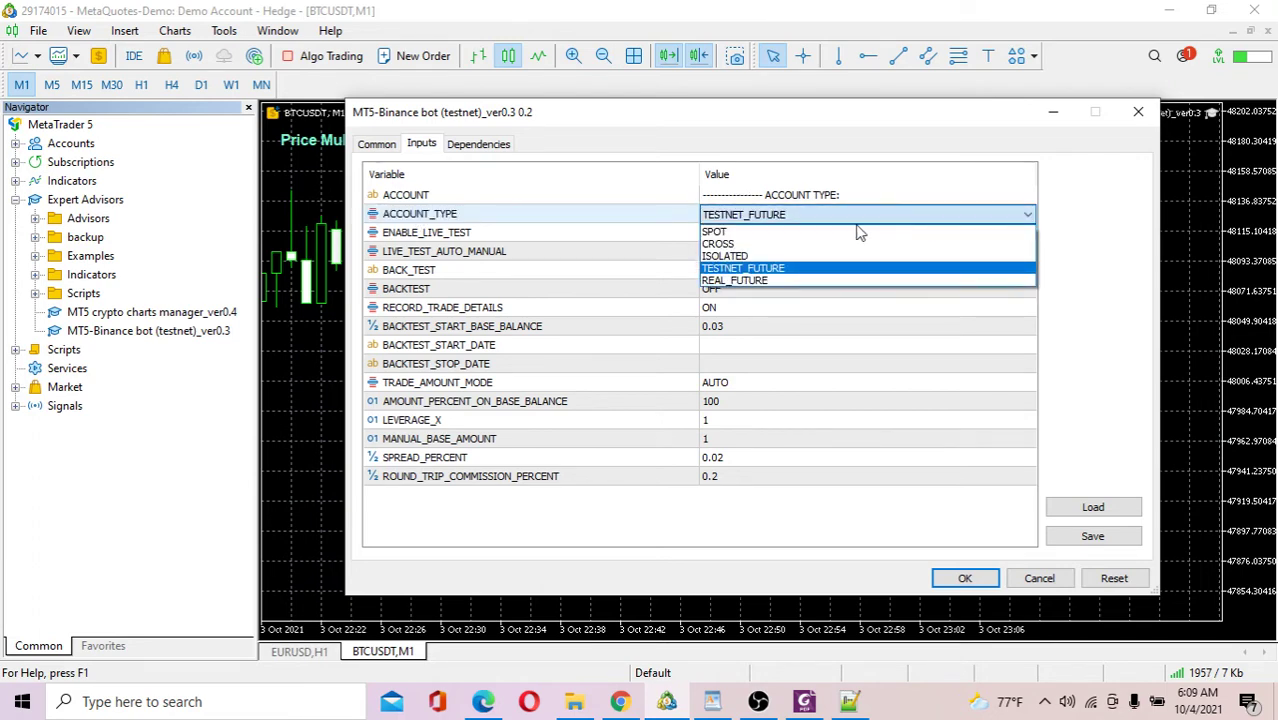
{"action": "left_click", "coordinate": [772, 245]}
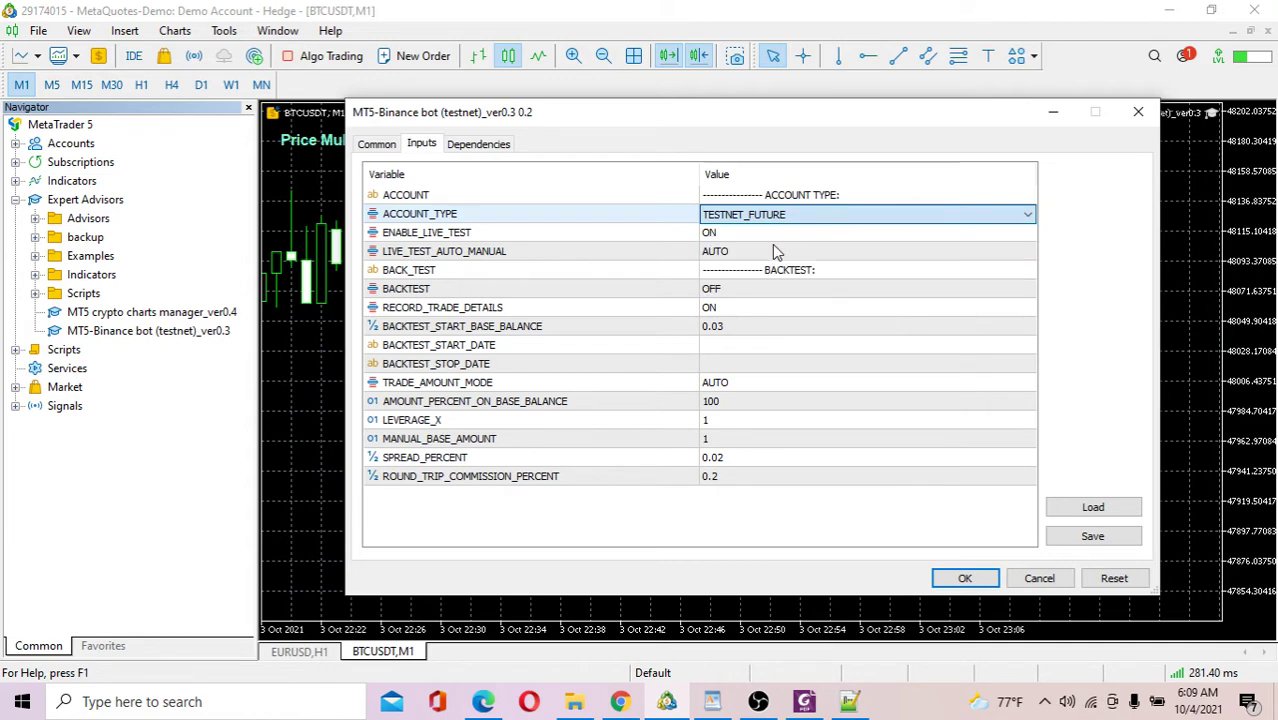
{"action": "left_click", "coordinate": [1027, 216]}
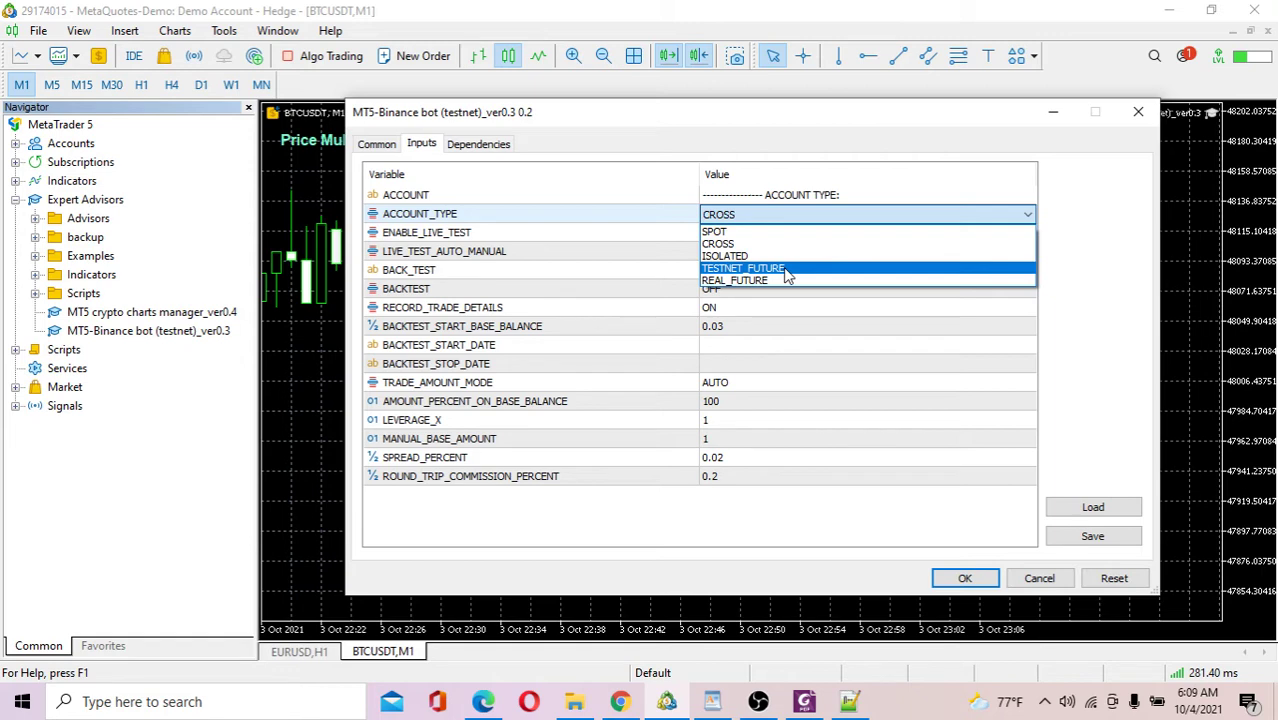
{"action": "left_click", "coordinate": [787, 269]}
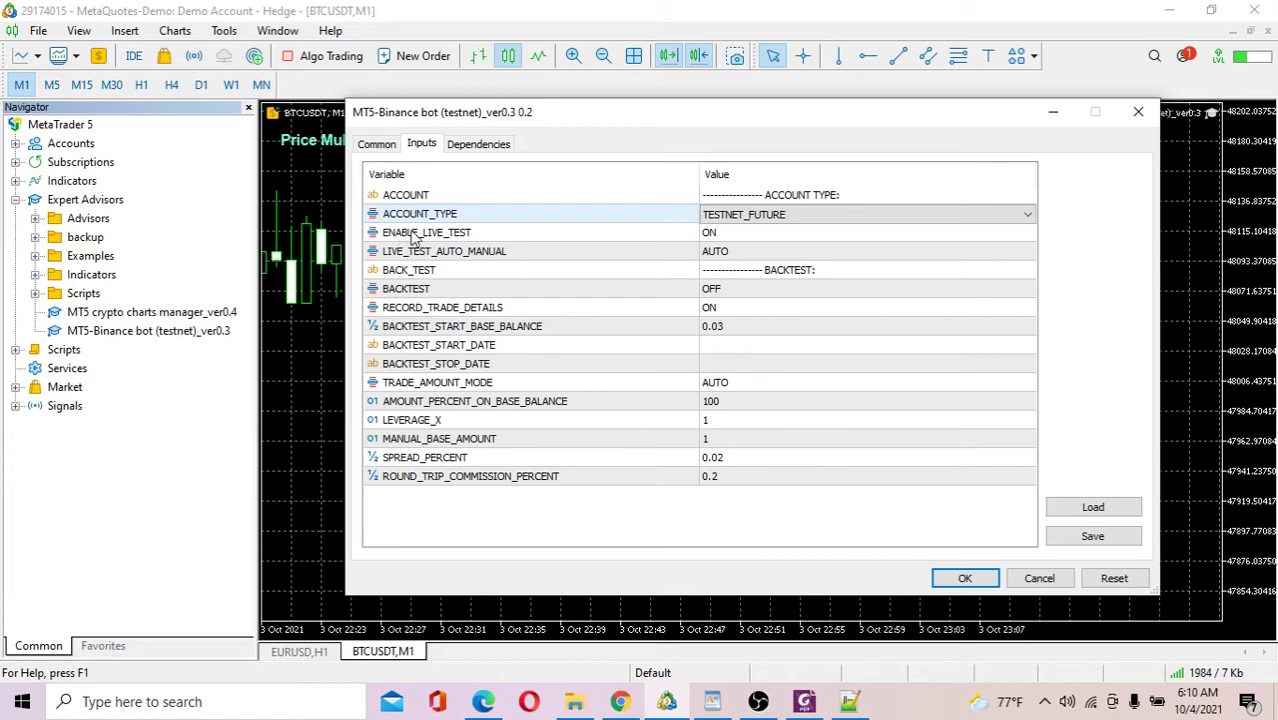
Keep the bot's ENABLE_LIVE_TEST set to ON, check that DLL imports are allowed, and apply the bot to the BTCUSDT chart
{"action": "left_click", "coordinate": [1030, 237]}
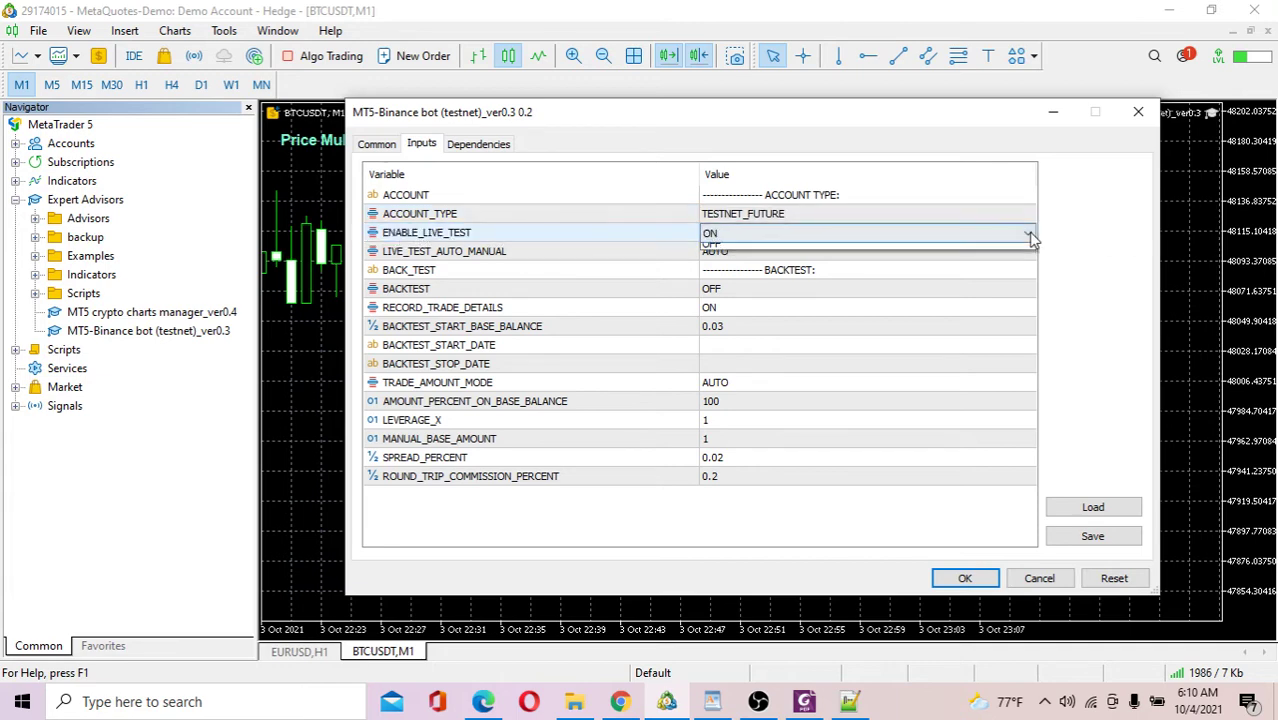
{"action": "left_click", "coordinate": [1030, 237]}
{"action": "left_click", "coordinate": [1032, 238]}
{"action": "left_click", "coordinate": [1030, 237]}
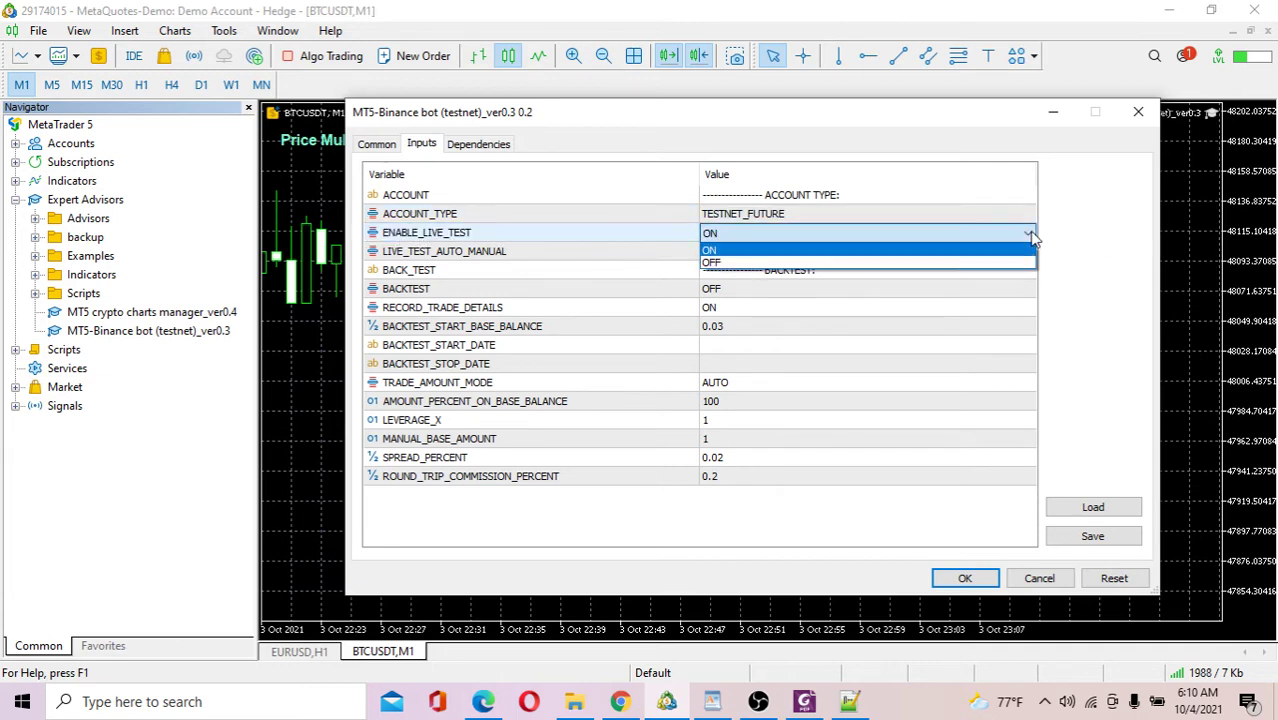
{"action": "left_click", "coordinate": [1025, 234]}
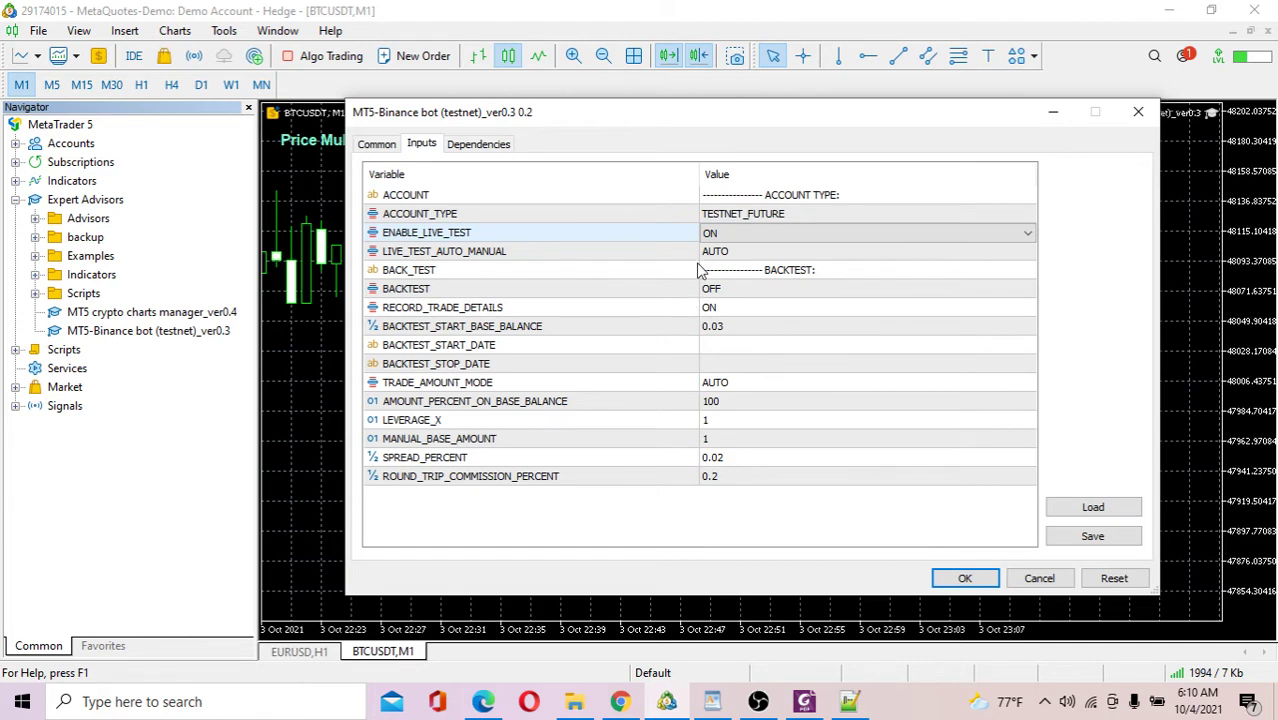
{"action": "left_click", "coordinate": [477, 147]}
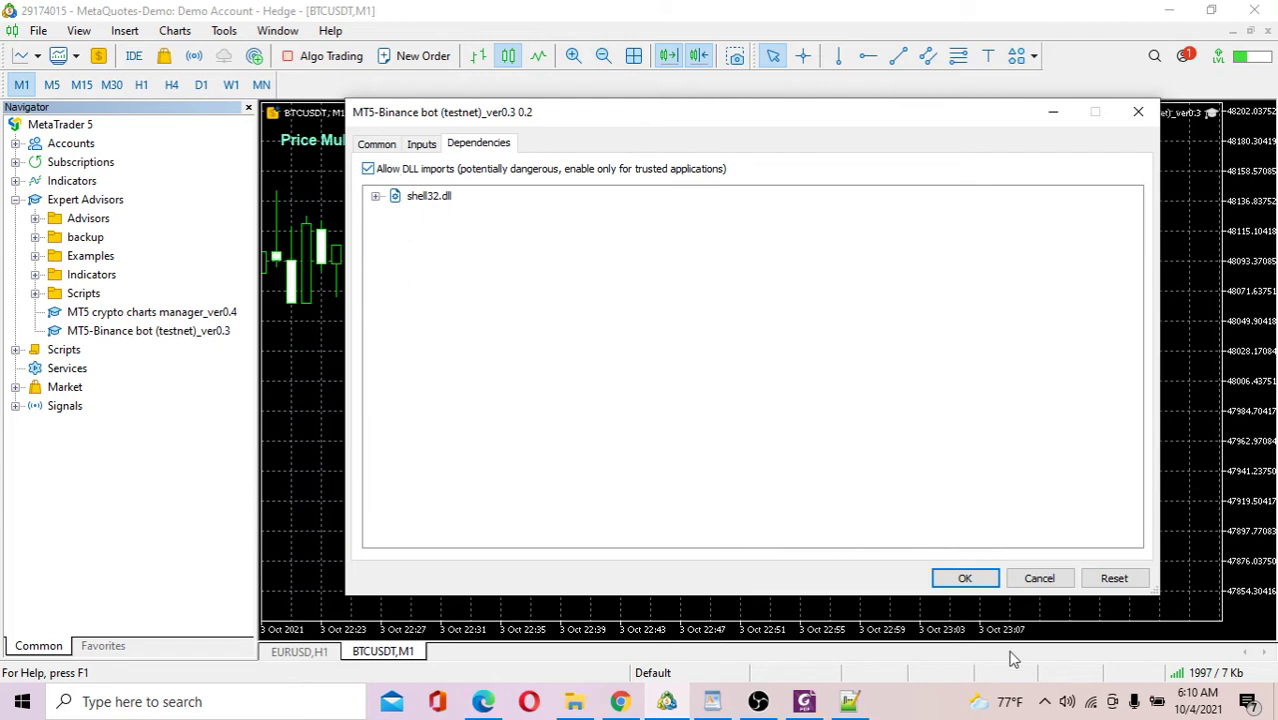
{"action": "left_click", "coordinate": [963, 580]}
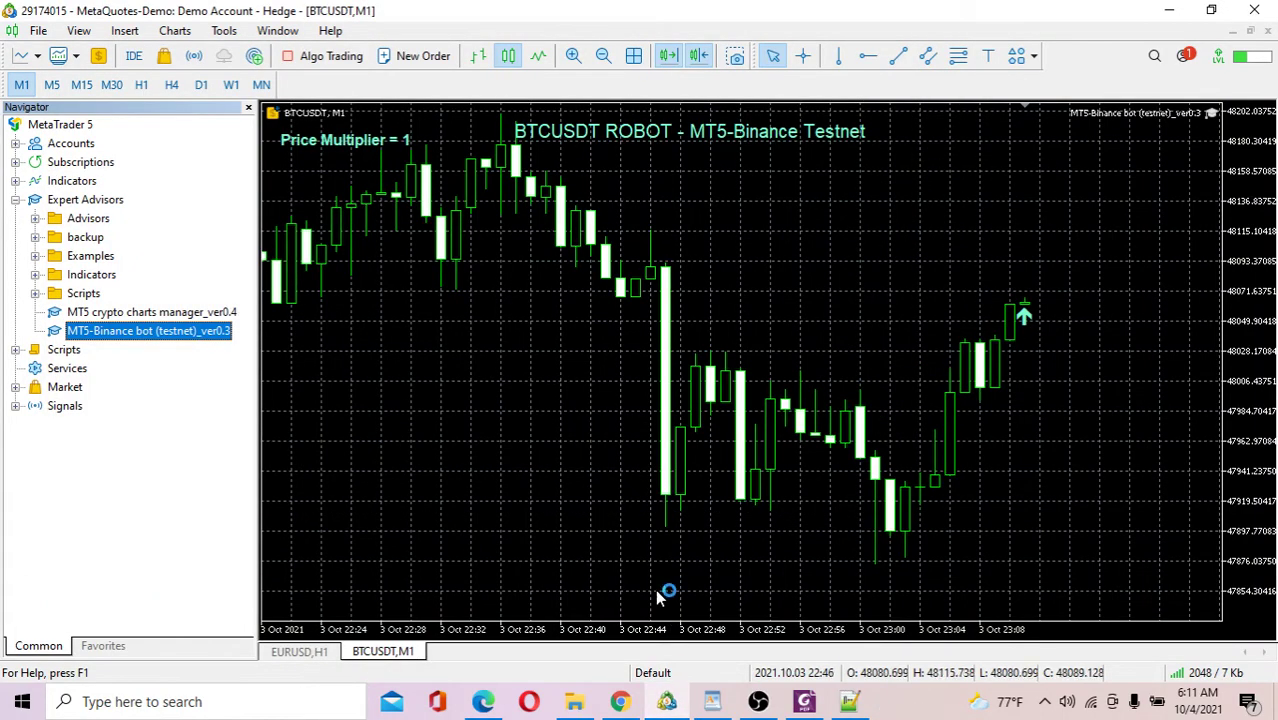
Switch to Chrome and close the GitHub ccxt and Python download pages
{"action": "left_click", "coordinate": [621, 702]}
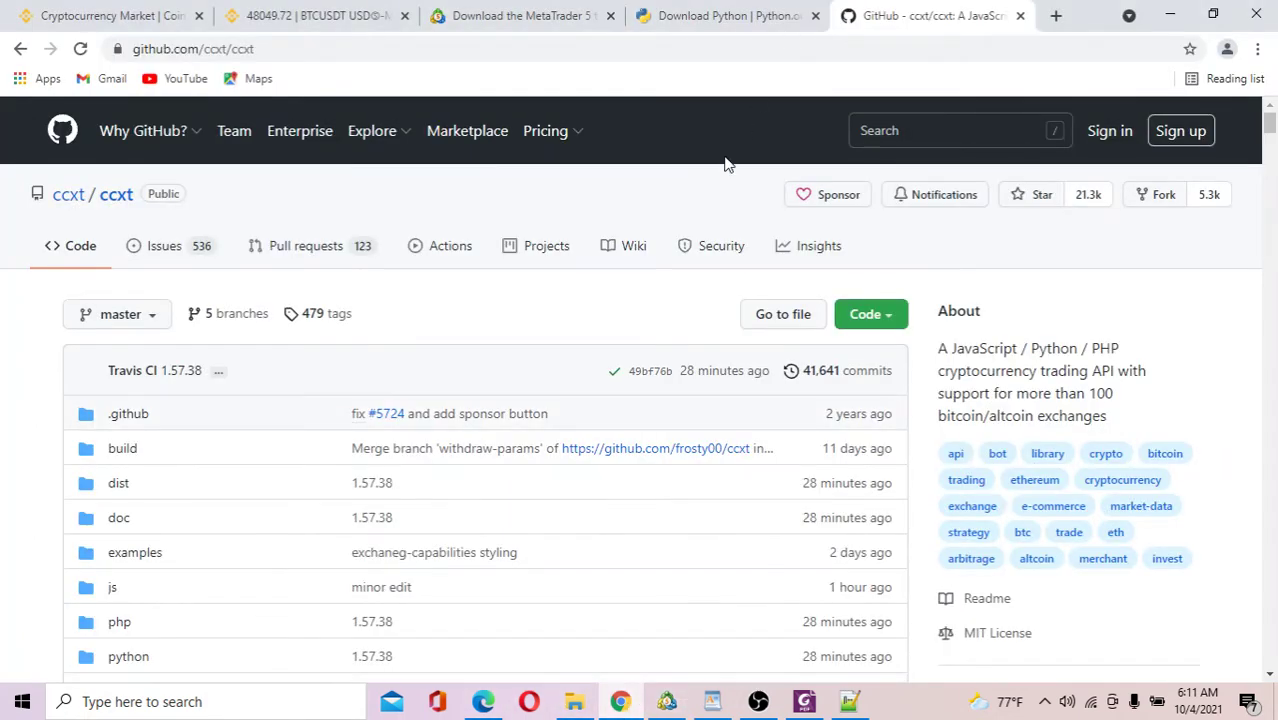
{"action": "left_click", "coordinate": [1020, 15]}
{"action": "left_click", "coordinate": [886, 16]}
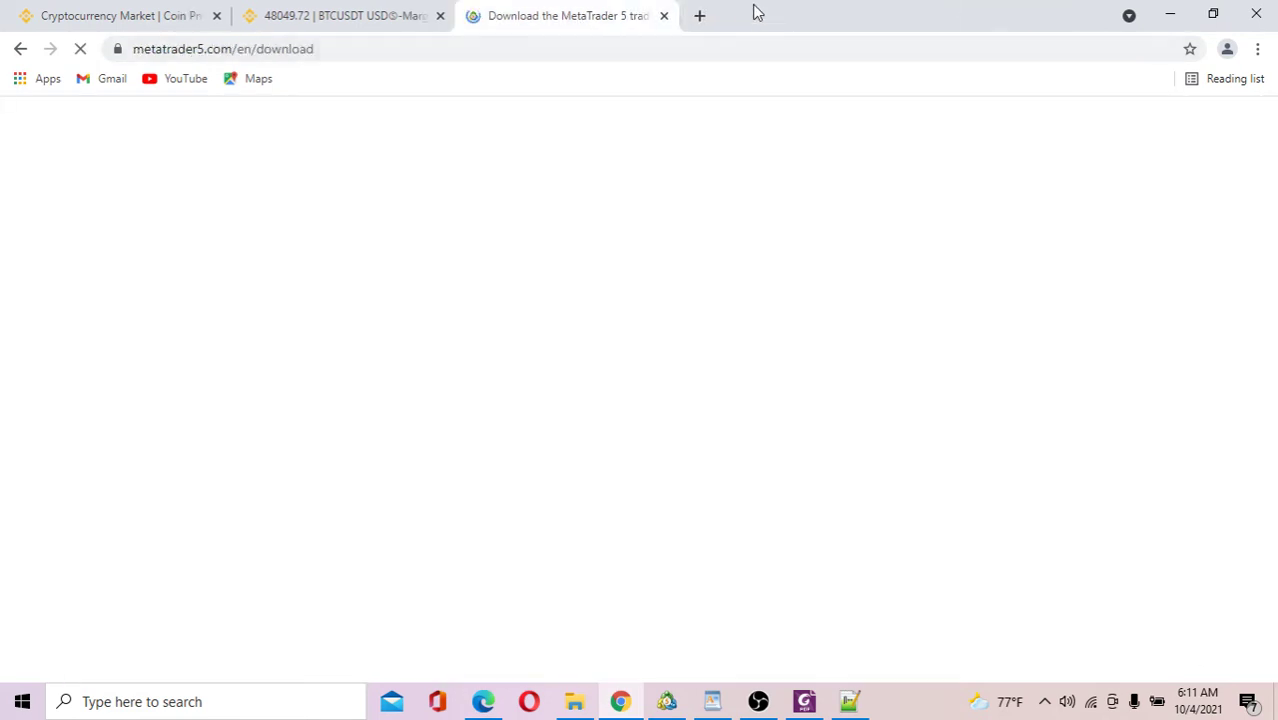
Close the MetaTrader 5 download page, return to MetaTrader 5 and shrink its window to watch the bot's trades alongside the Binance positions
{"action": "left_click", "coordinate": [664, 16]}
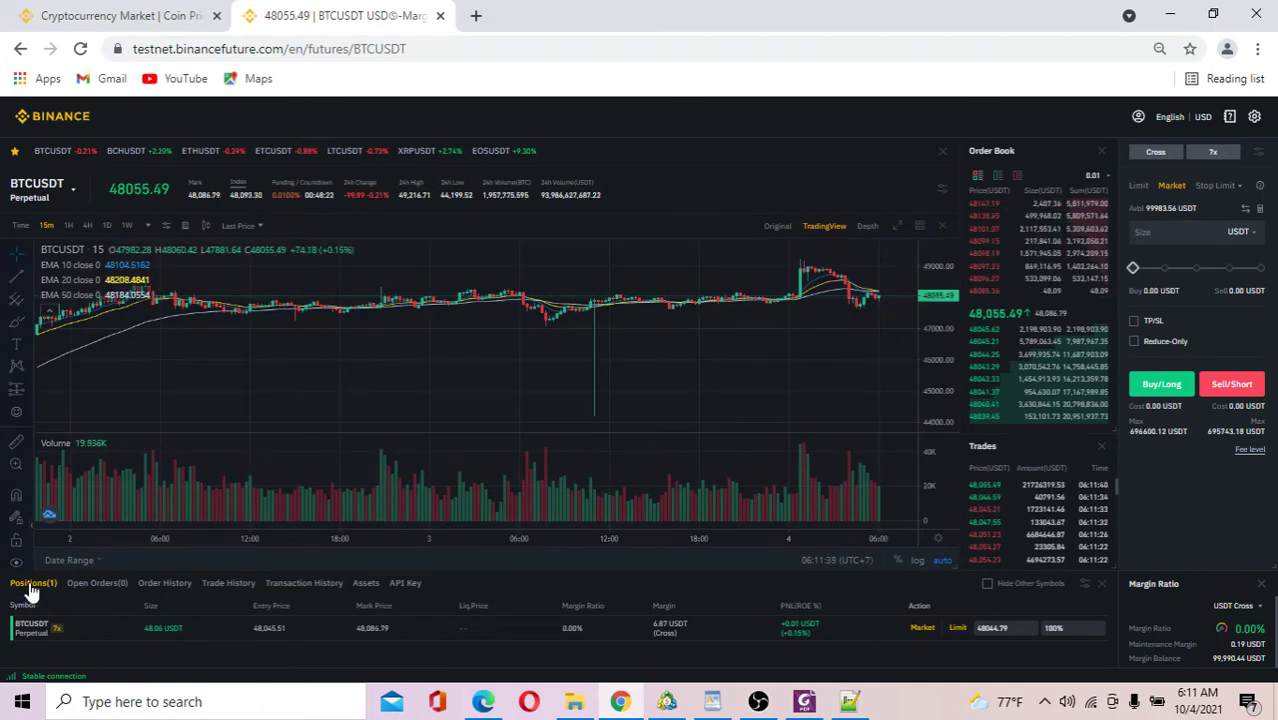
{"action": "left_click", "coordinate": [666, 702]}
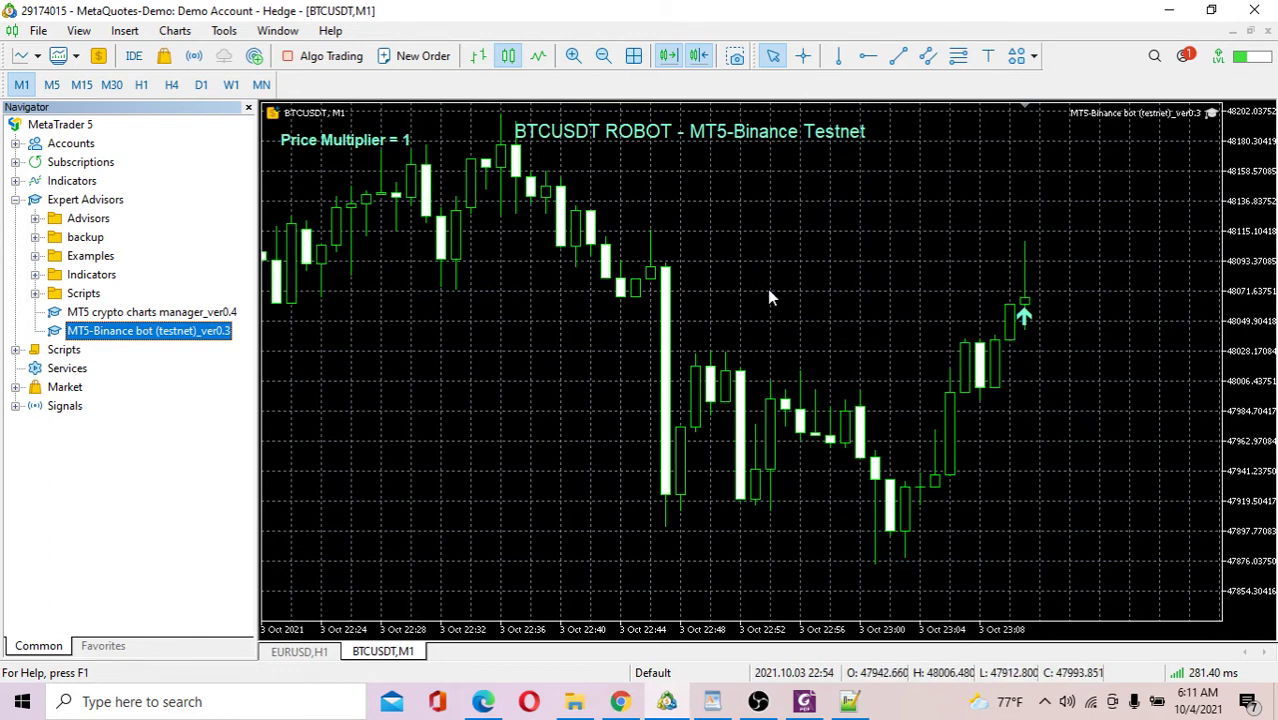
{"action": "left_click", "coordinate": [1209, 12]}
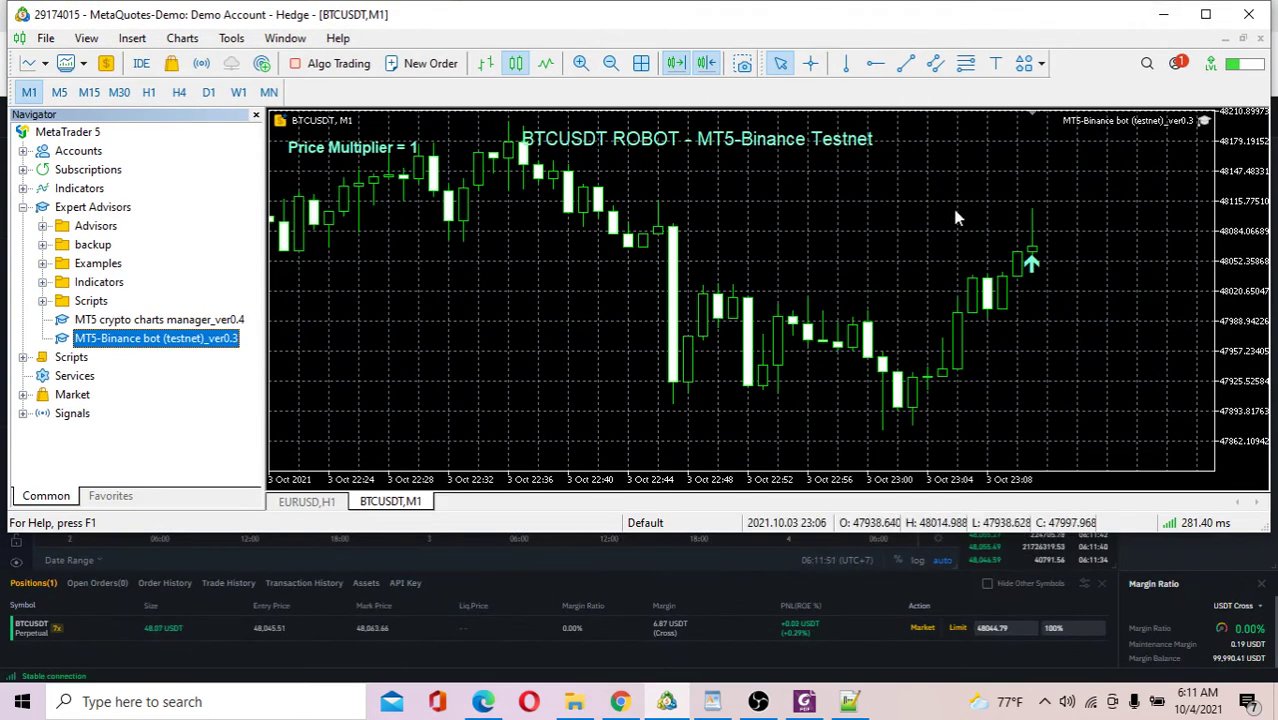
{"action": "mouse_move", "coordinate": [1030, 260]}
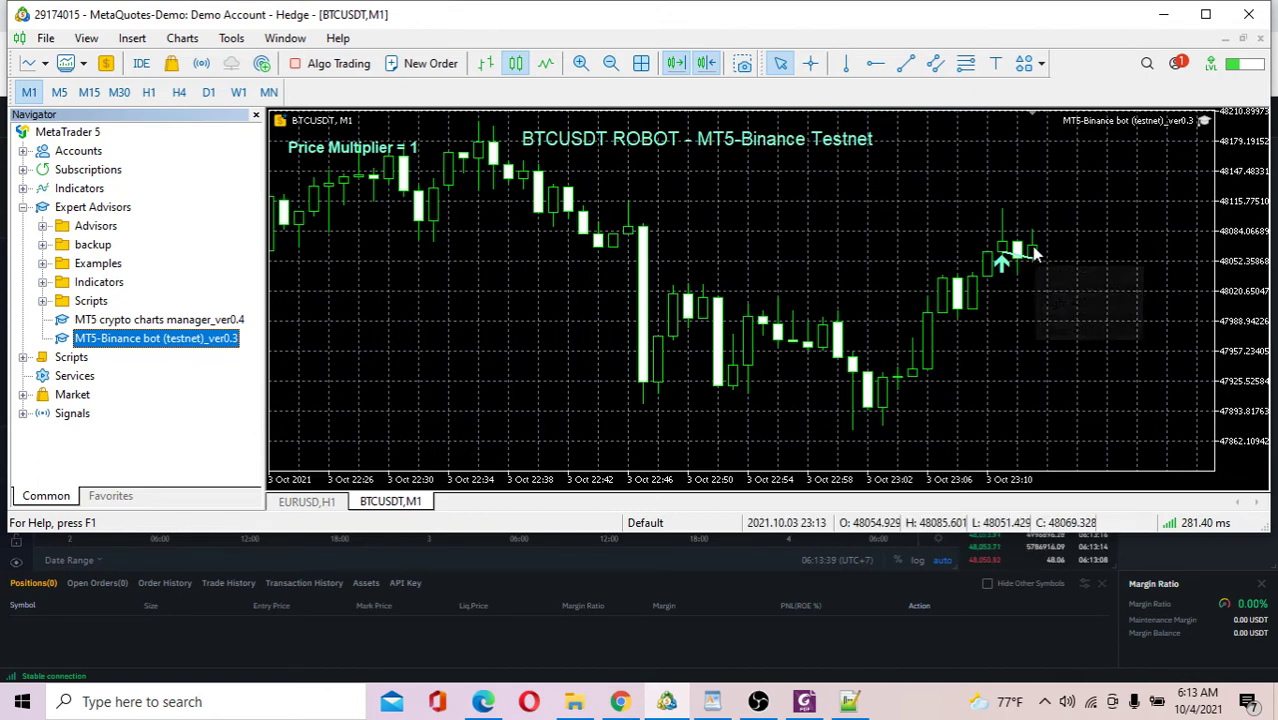
{"action": "mouse_move", "coordinate": [1038, 264]}
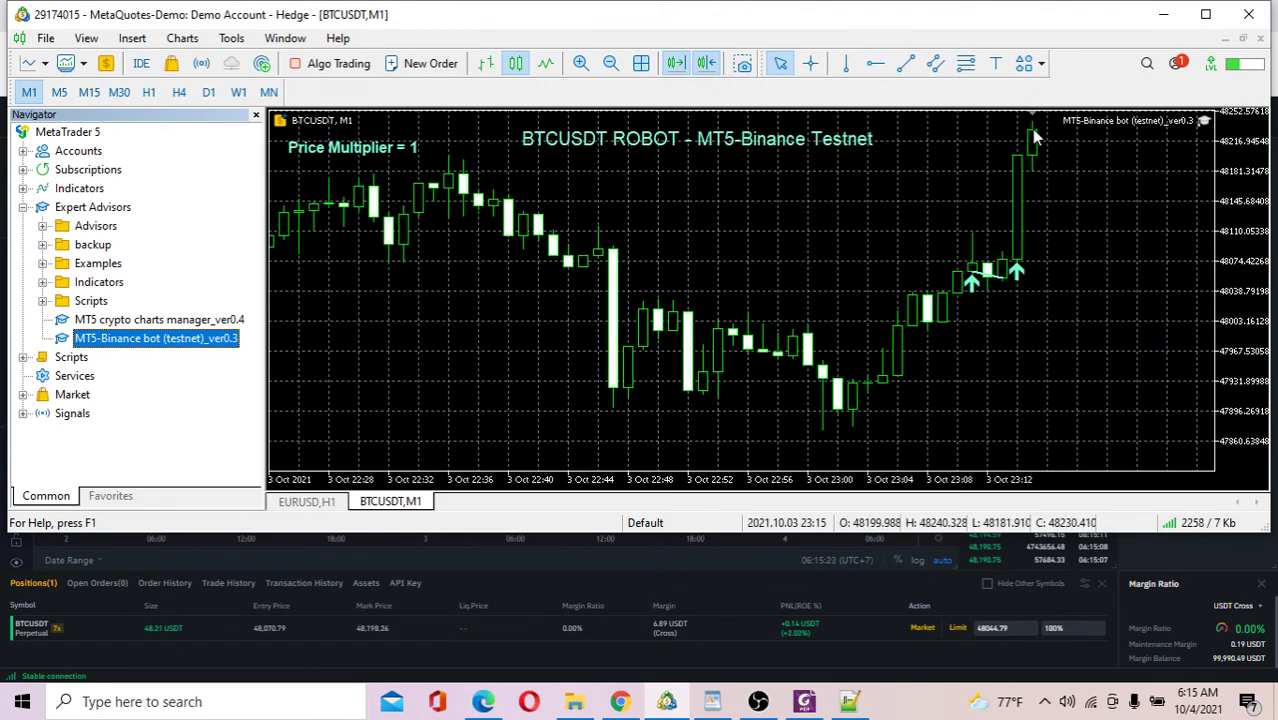
{"action": "mouse_move", "coordinate": [1033, 143]}
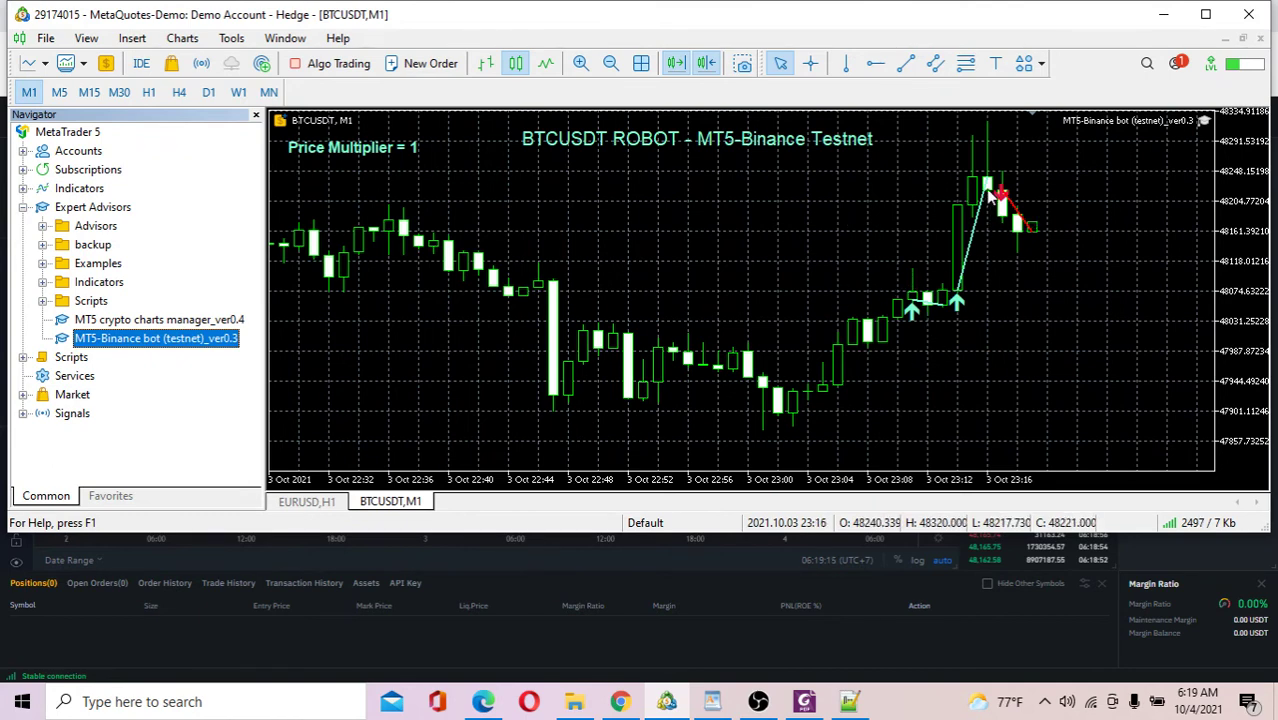
Remove MT5-Binance bot (testnet)_ver0.3 from the BTCUSDT M1 chart through the list of running experts
{"action": "right_click", "coordinate": [678, 210]}
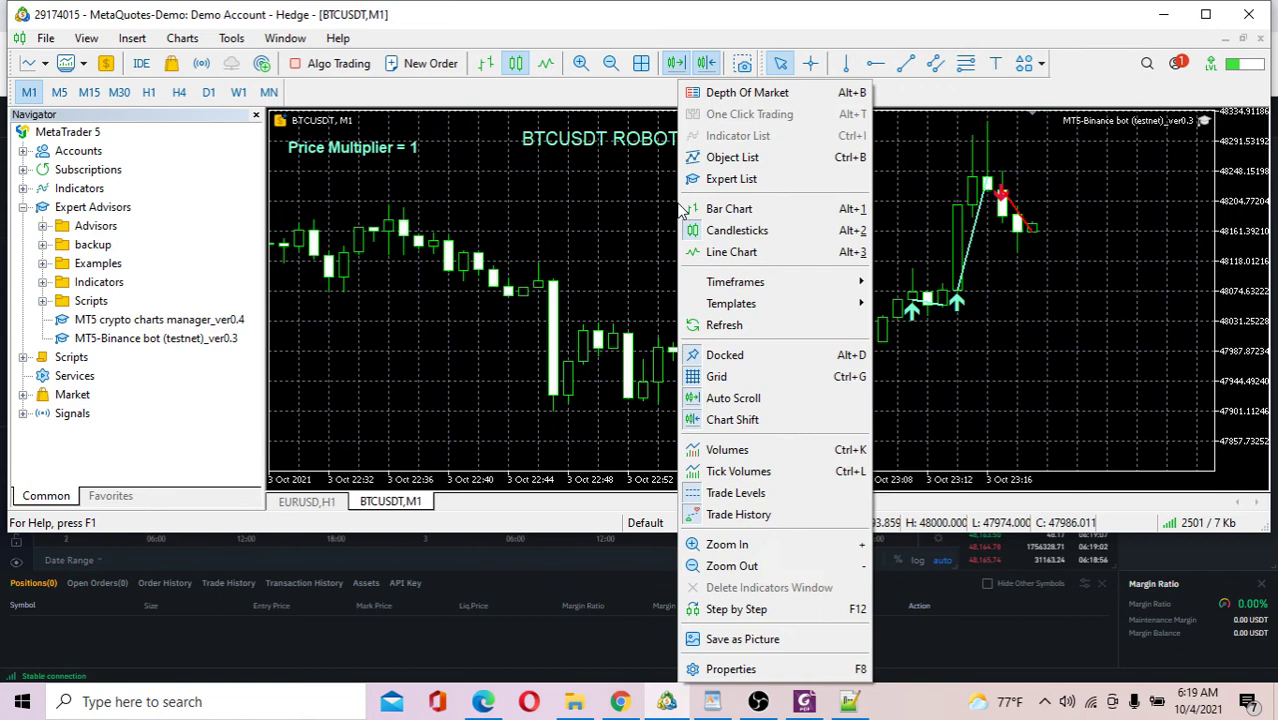
{"action": "left_click", "coordinate": [772, 183]}
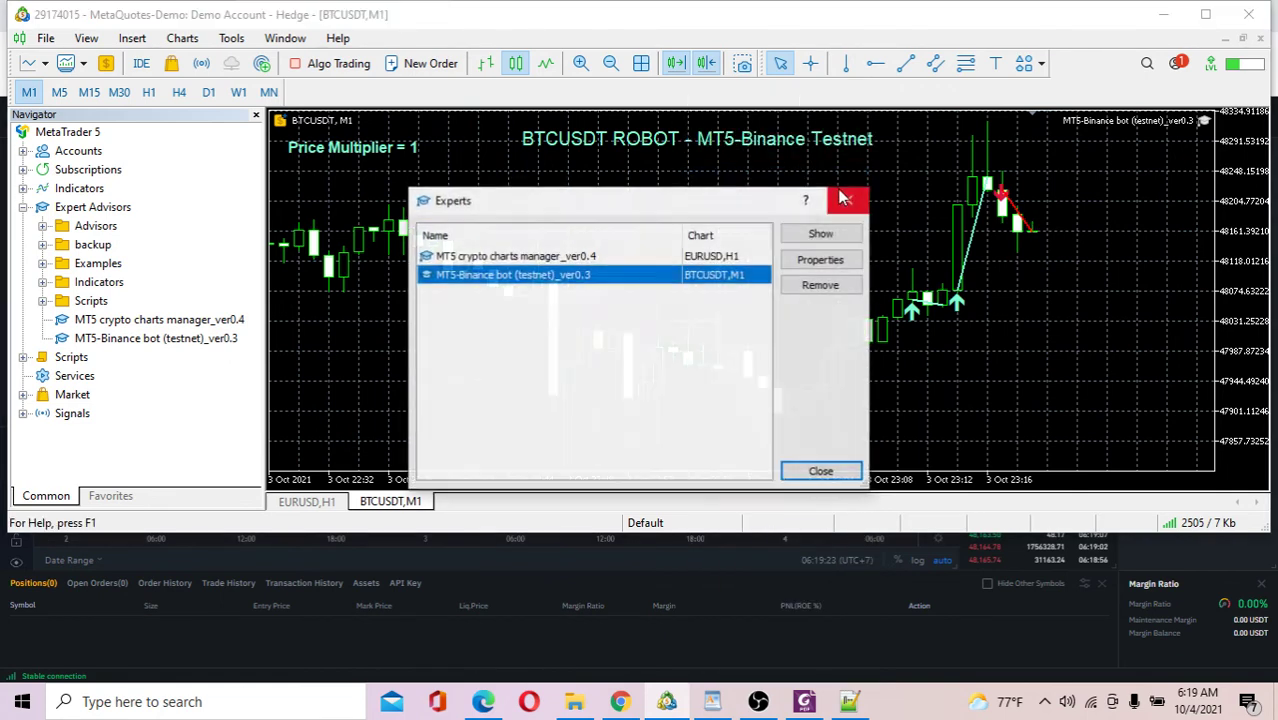
{"action": "left_click", "coordinate": [822, 286]}
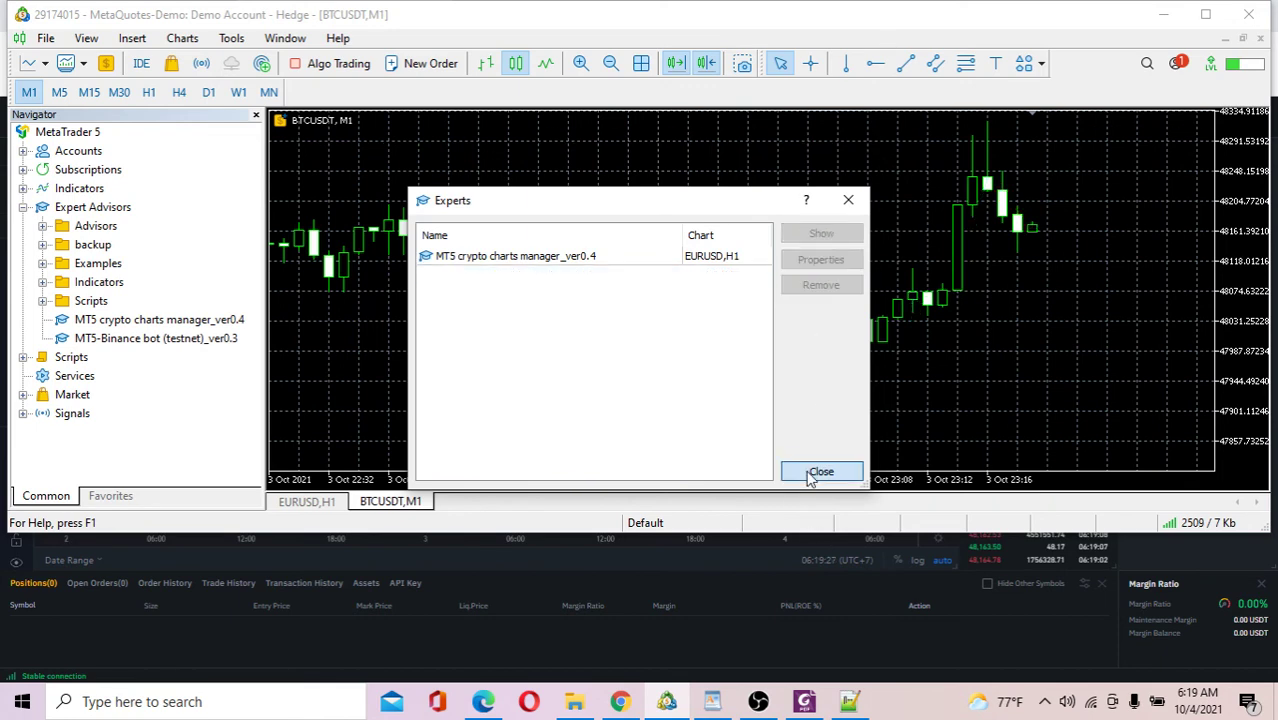
{"action": "left_click", "coordinate": [816, 472]}
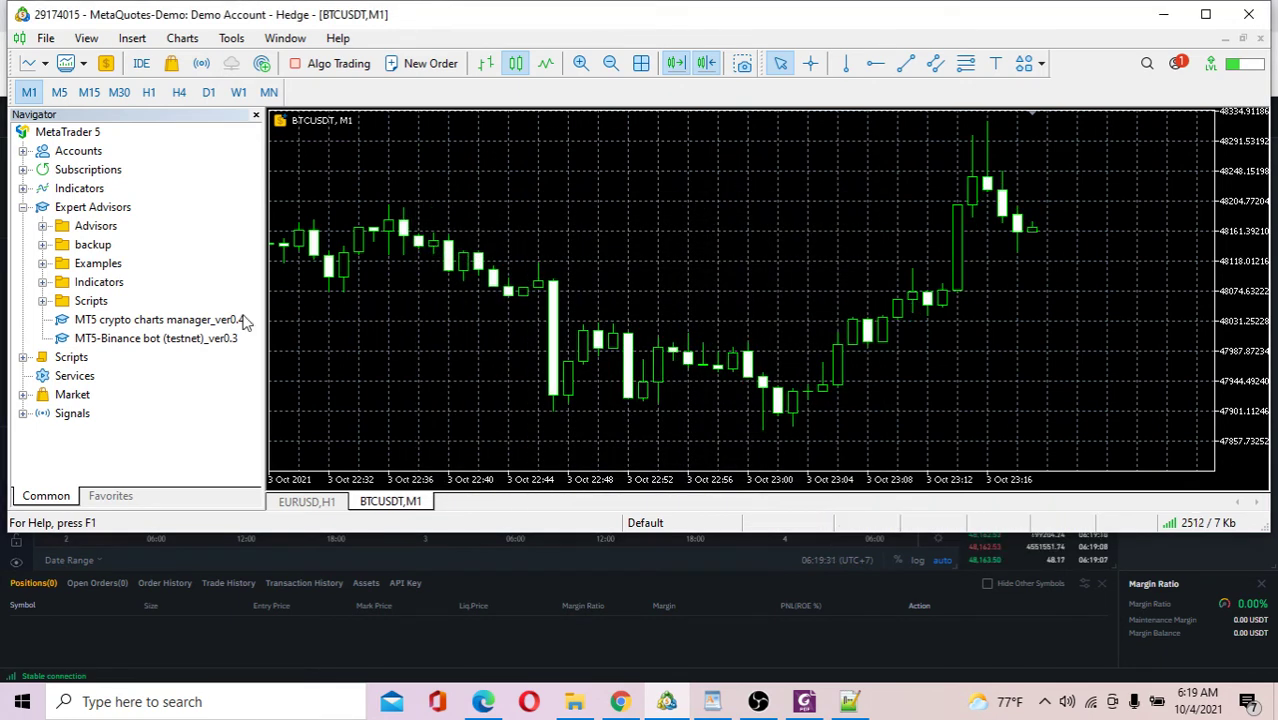
Attach MT5-Binance bot (testnet)_ver0.3 to the BTCUSDT chart with DLL imports allowed and LIVE_TEST_AUTO_MANUAL set to MANUAL
{"action": "left_click_drag", "start_coordinate": [200, 345], "coordinate": [486, 231]}
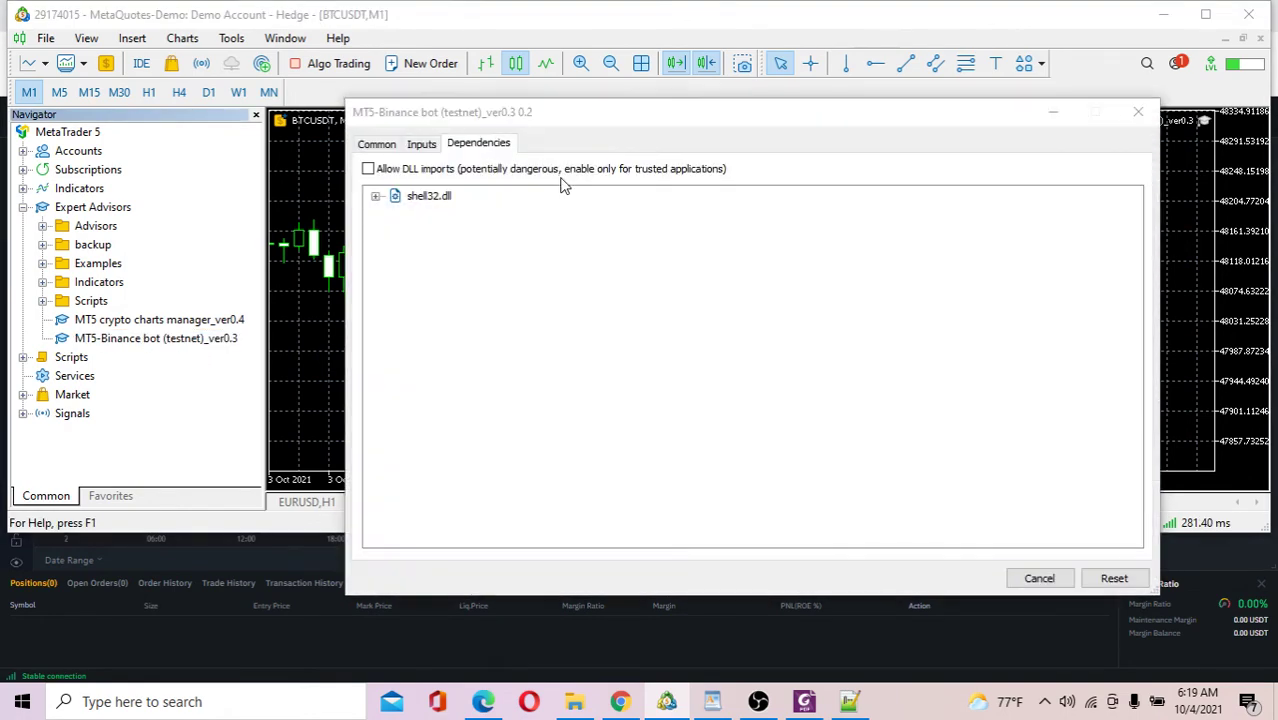
{"action": "left_click", "coordinate": [385, 170]}
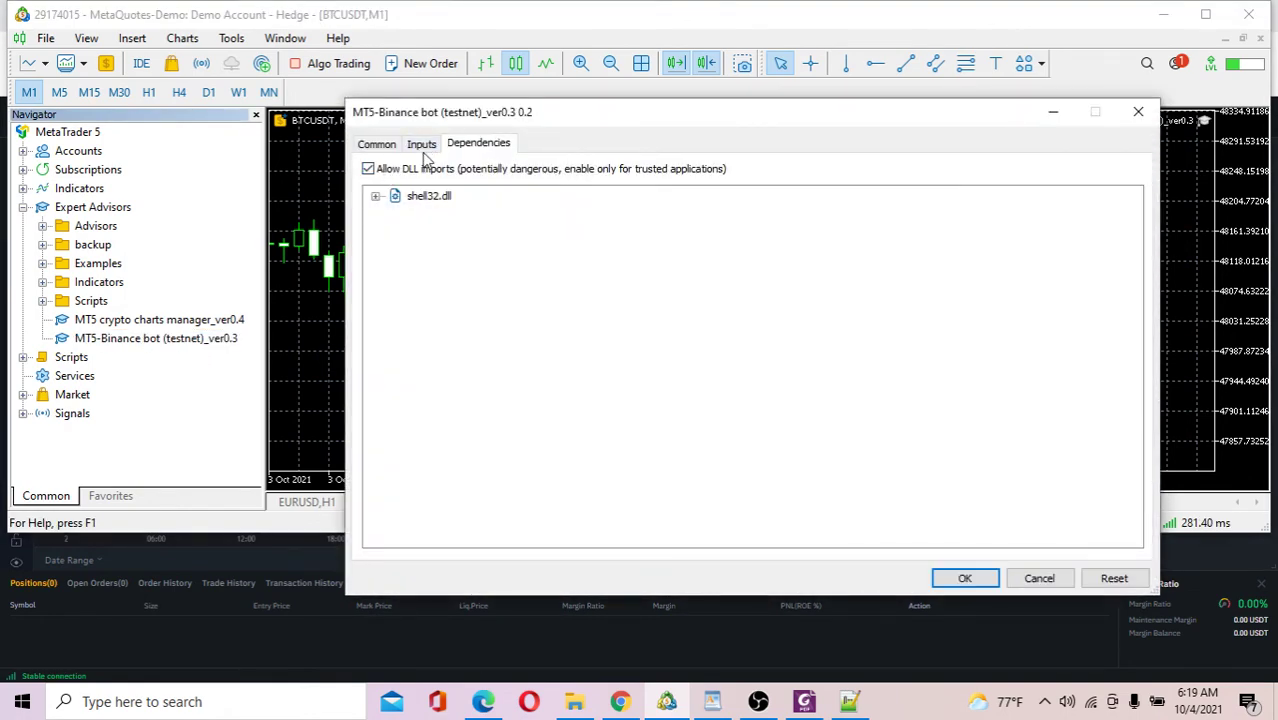
{"action": "left_click", "coordinate": [422, 145]}
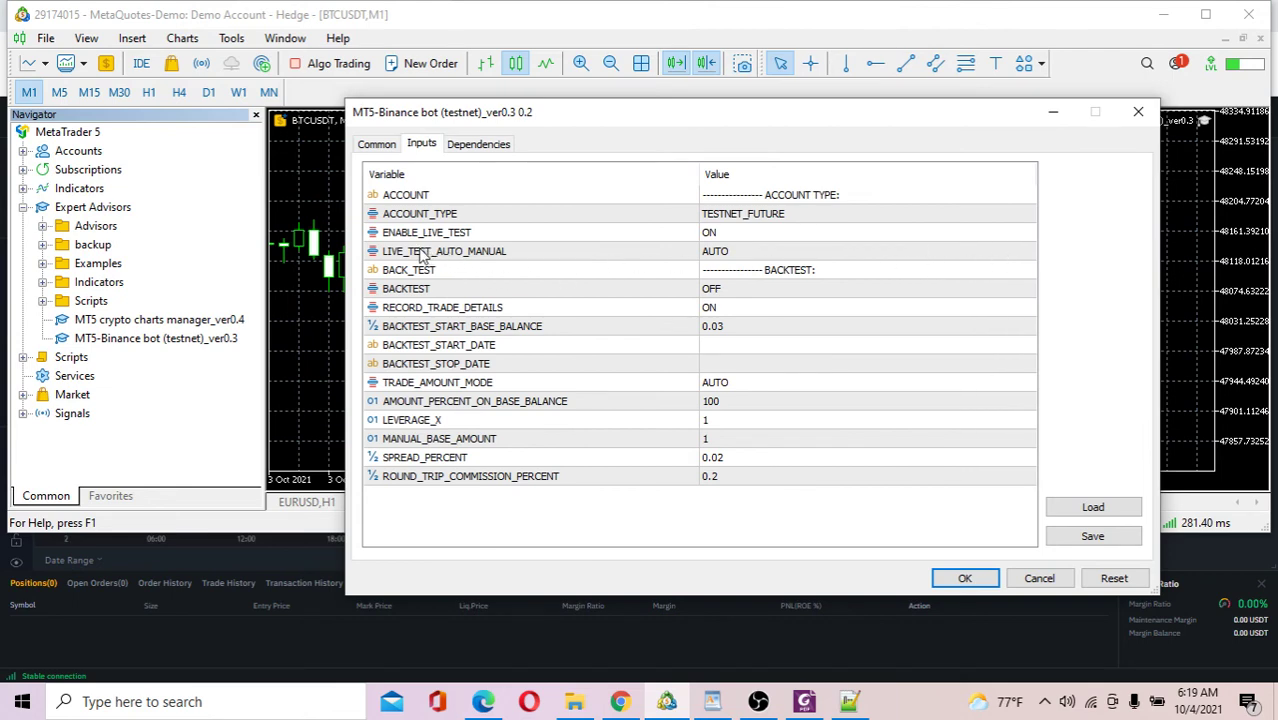
{"action": "left_click", "coordinate": [1024, 255]}
{"action": "left_click", "coordinate": [1025, 254]}
{"action": "left_click", "coordinate": [1026, 254]}
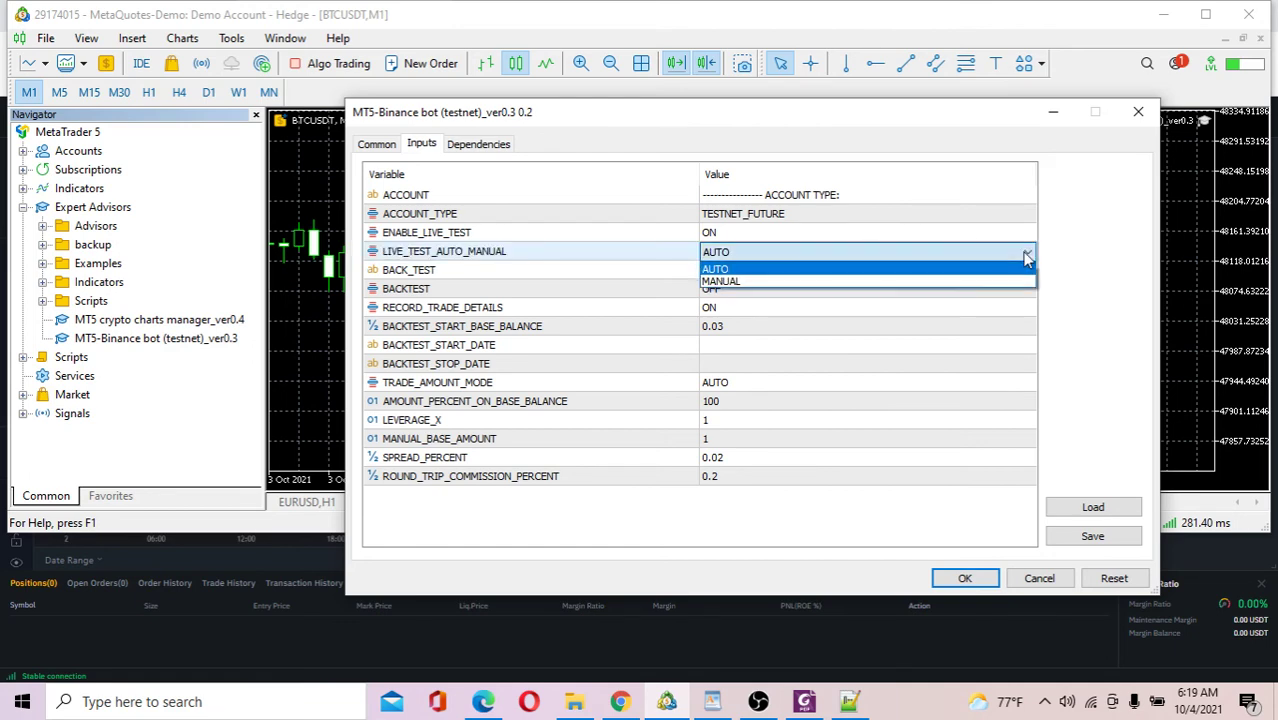
{"action": "left_click", "coordinate": [848, 283]}
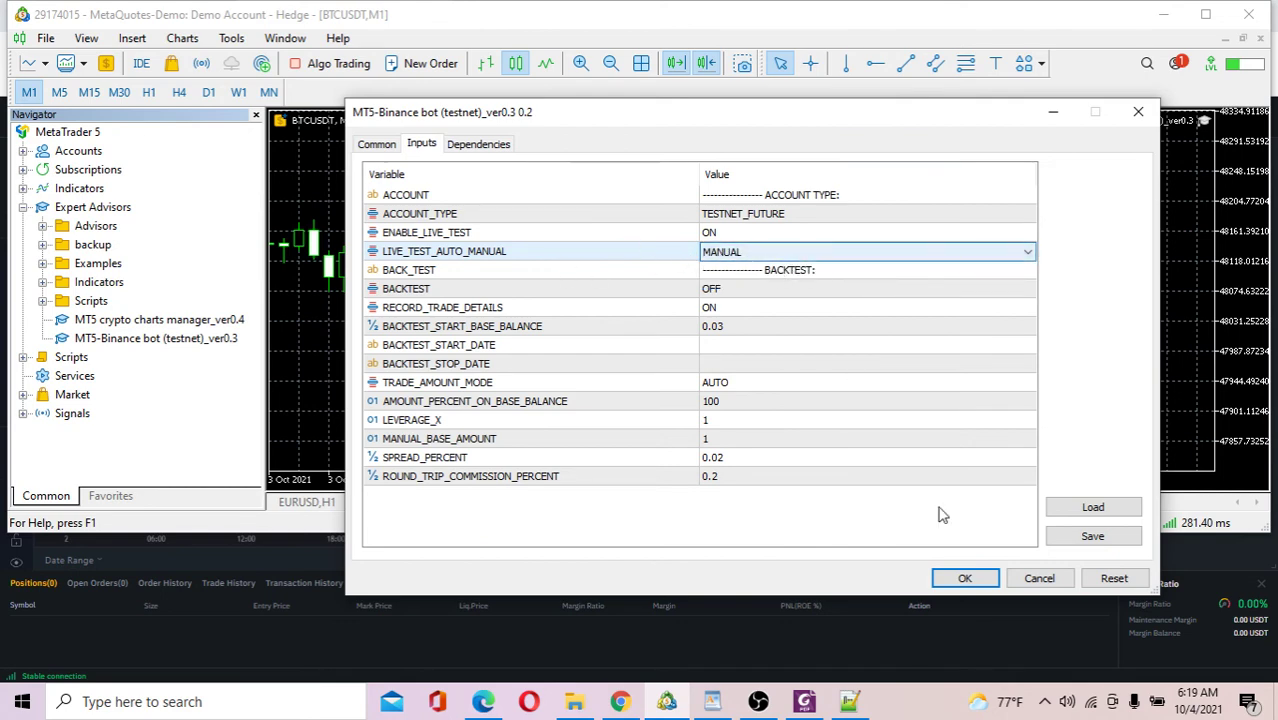
{"action": "left_click", "coordinate": [965, 580]}
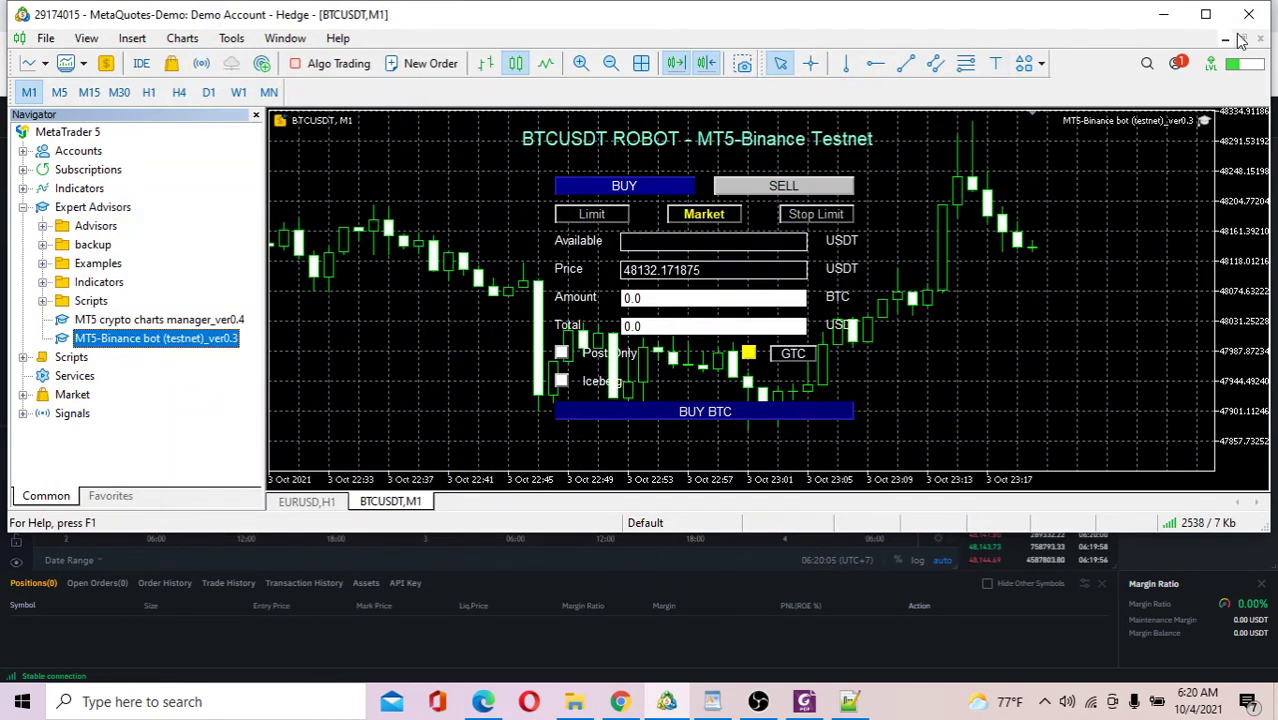
Maximize MetaTrader 5, load the available USDT balance for a Market order and compare it with the Binance testnet order form in Chrome
{"action": "left_click", "coordinate": [1208, 18]}
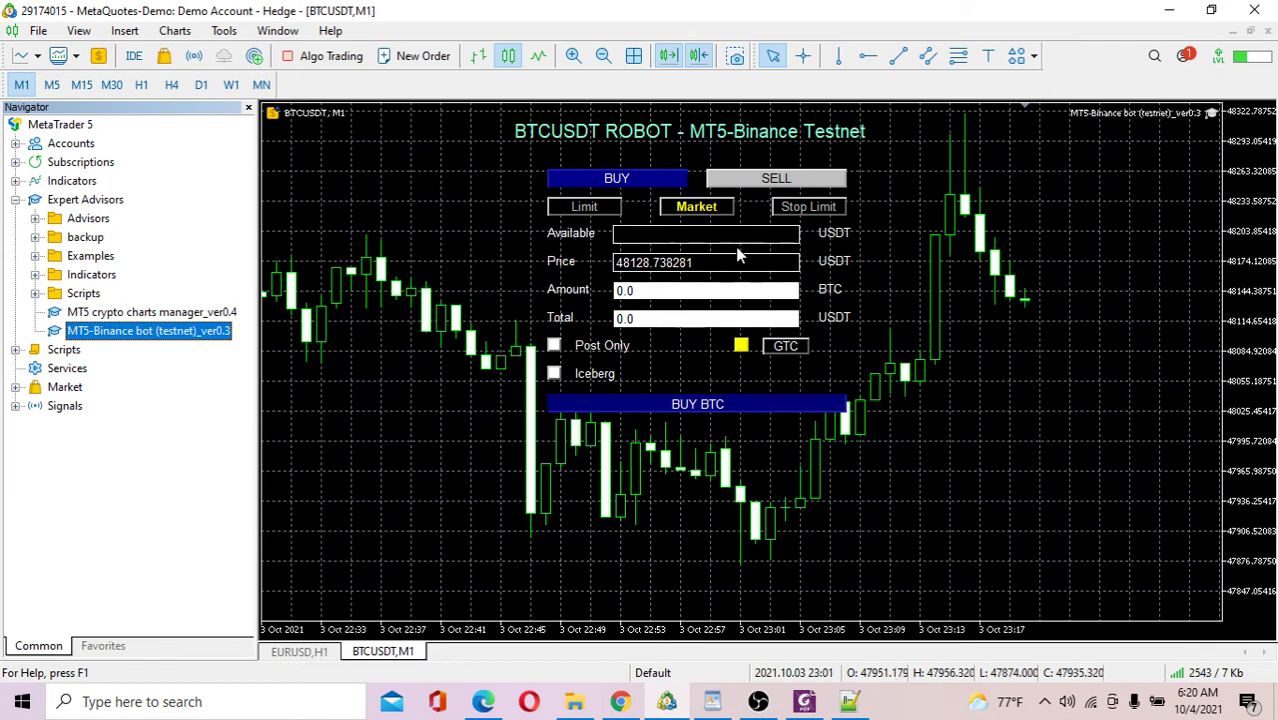
{"action": "left_click", "coordinate": [700, 210]}
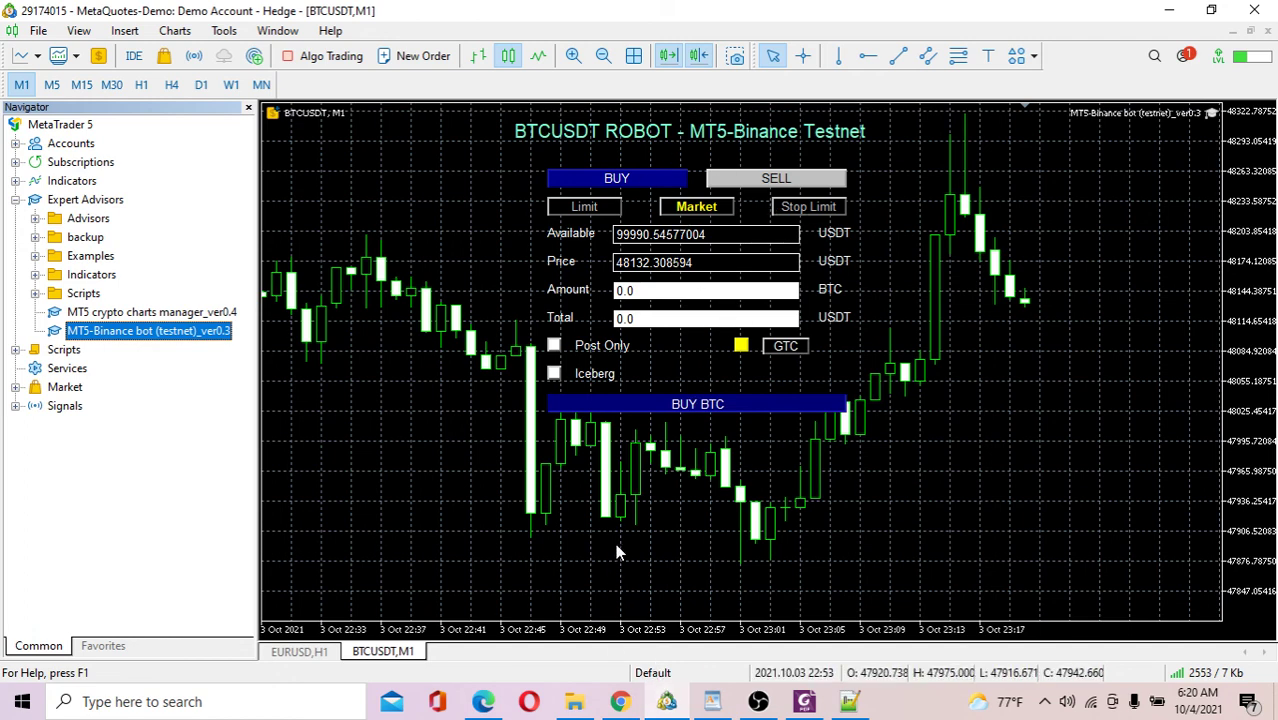
{"action": "left_click", "coordinate": [621, 702]}
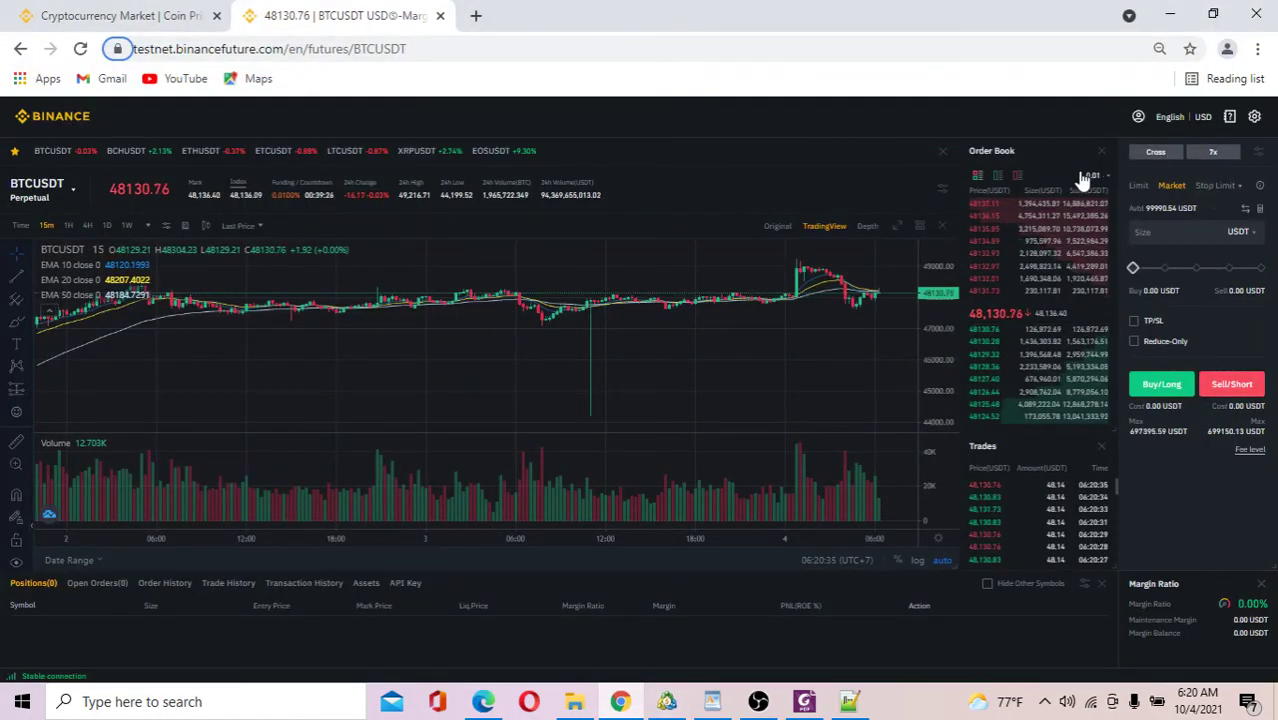
{"action": "left_click", "coordinate": [1190, 240]}
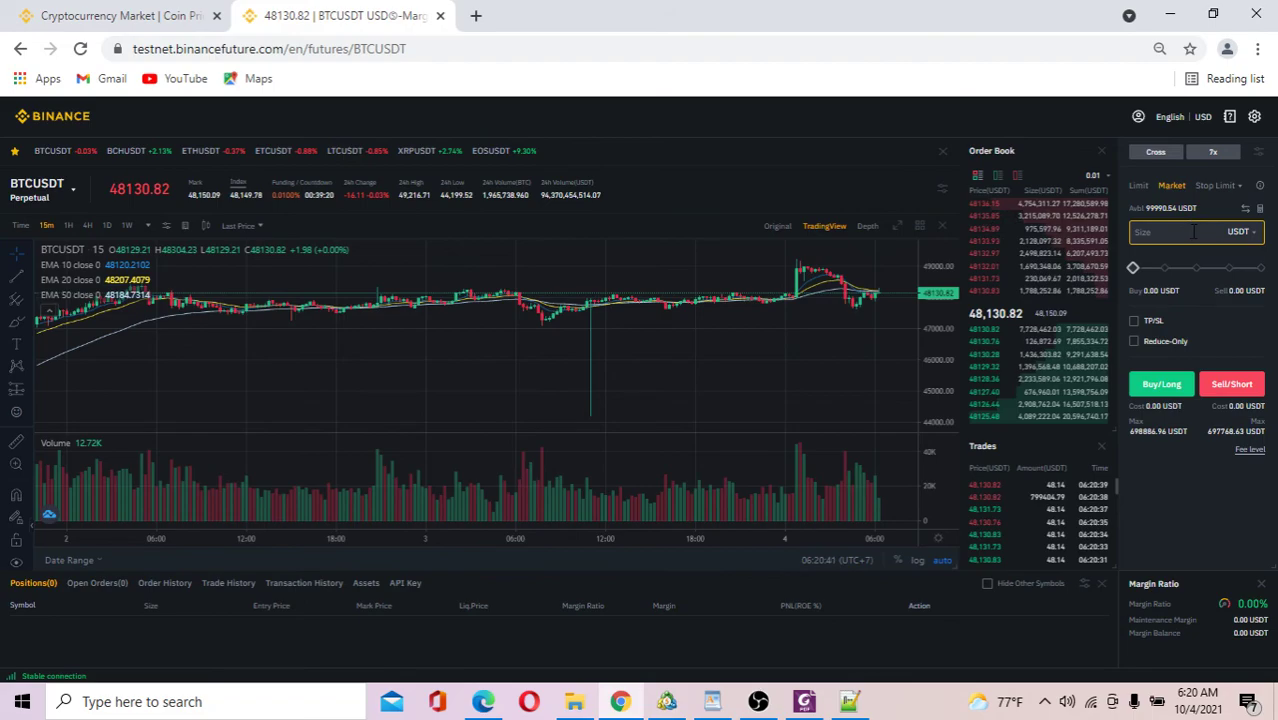
{"action": "left_click", "coordinate": [666, 701]}
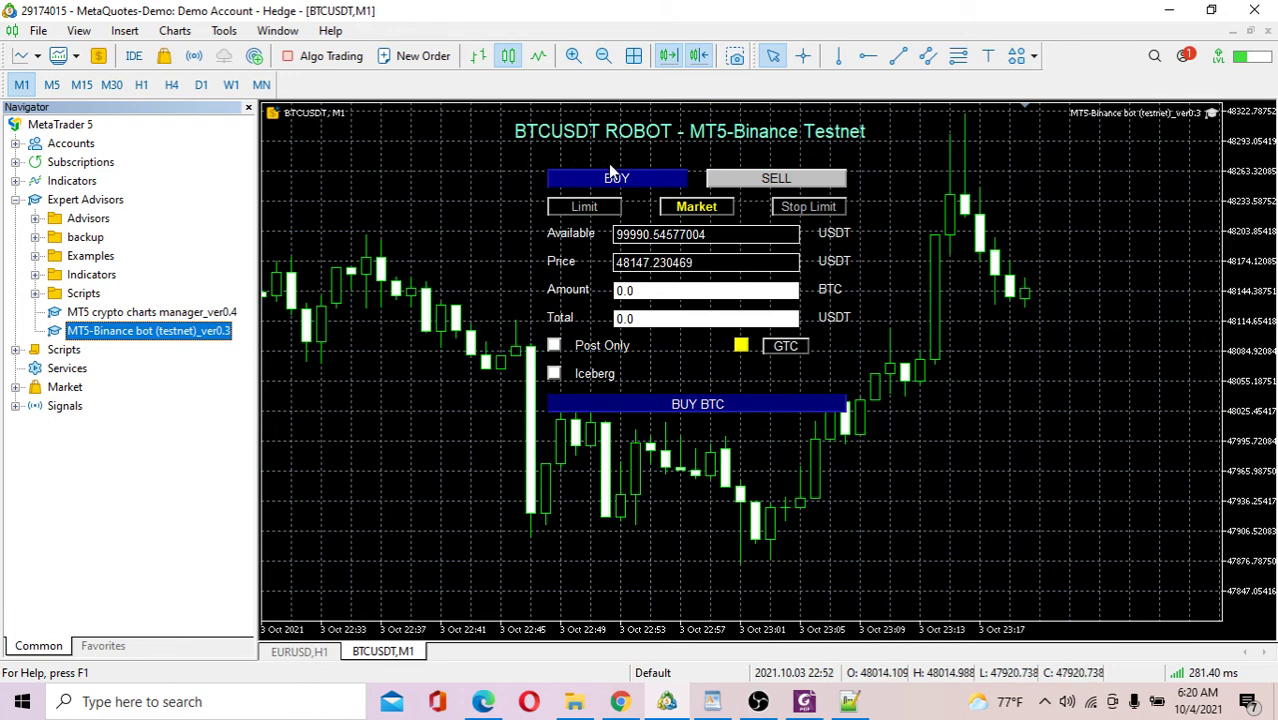
Place a Market buy order for BTC from the bot's order panel with a total of 50 USDT
{"action": "left_click", "coordinate": [582, 207]}
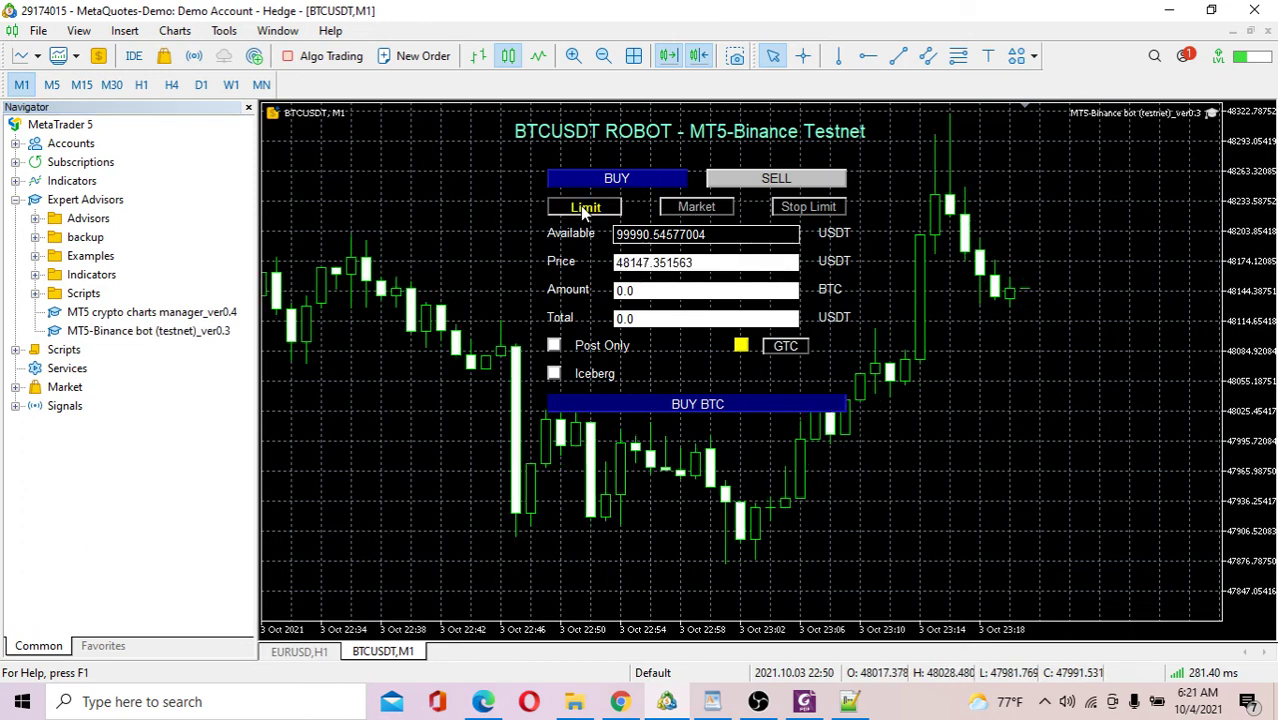
{"action": "left_click", "coordinate": [694, 207]}
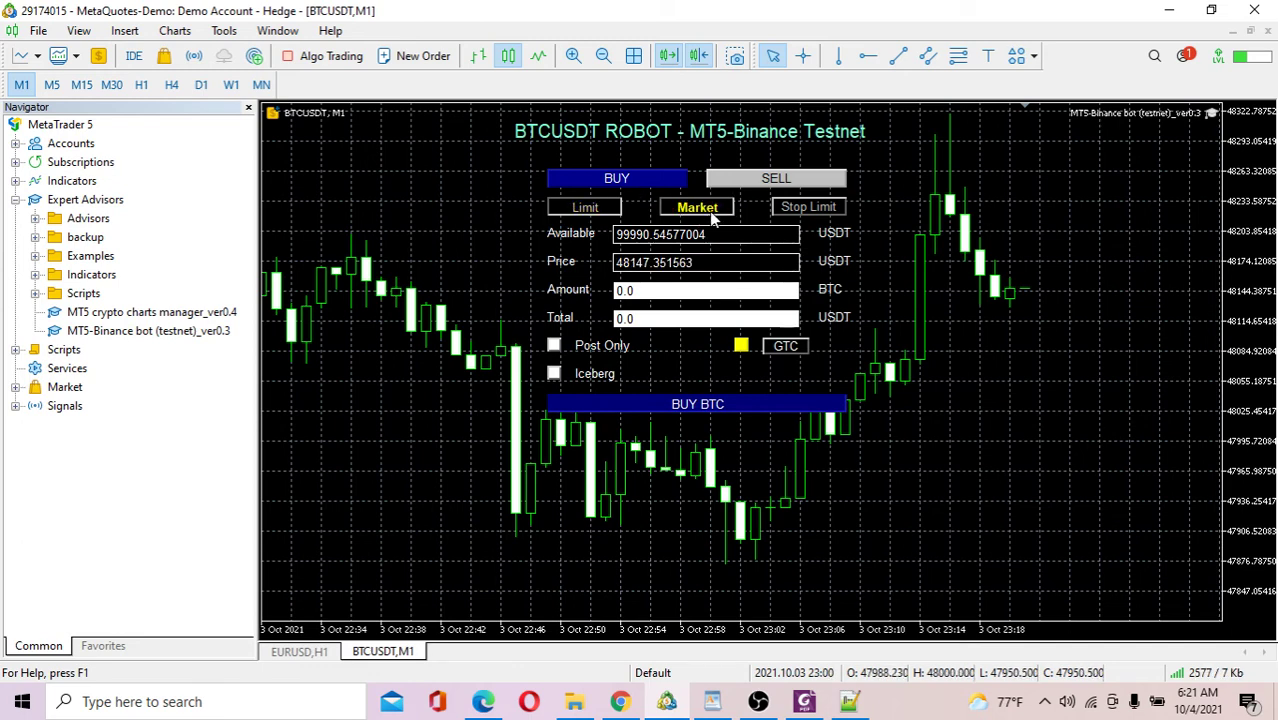
{"action": "left_click", "coordinate": [779, 320]}
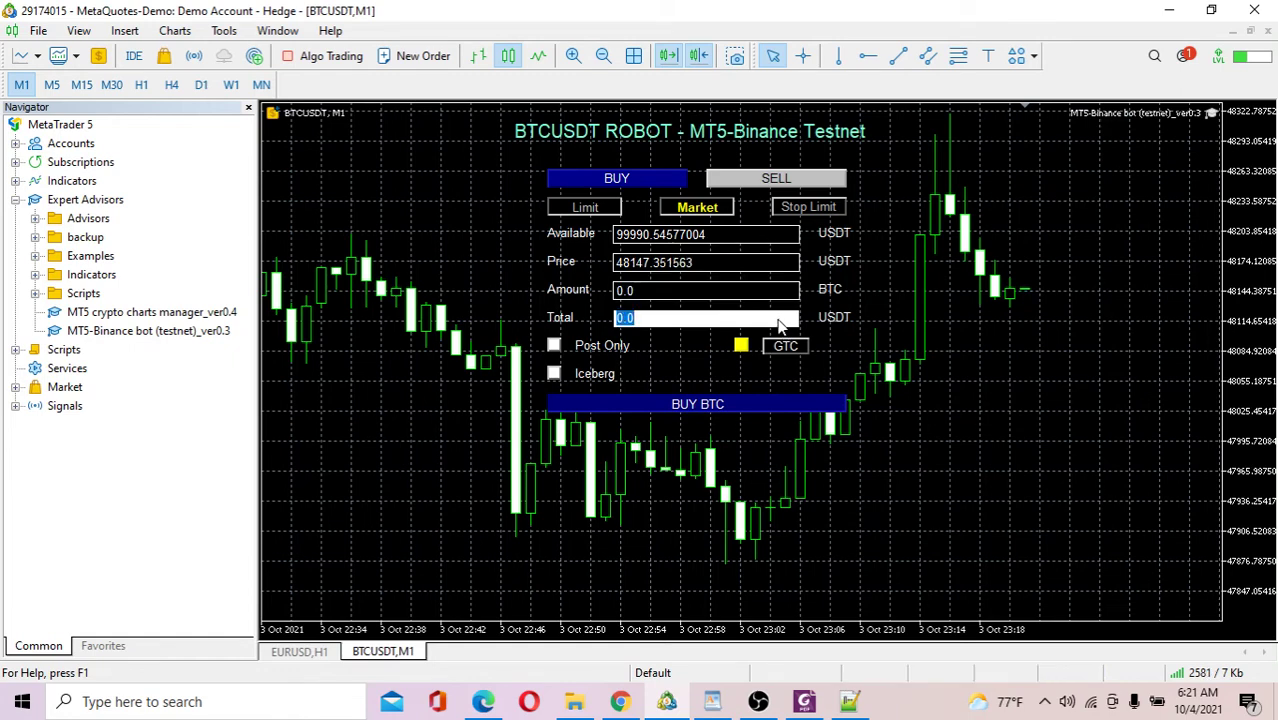
{"action": "type", "text": "50"}
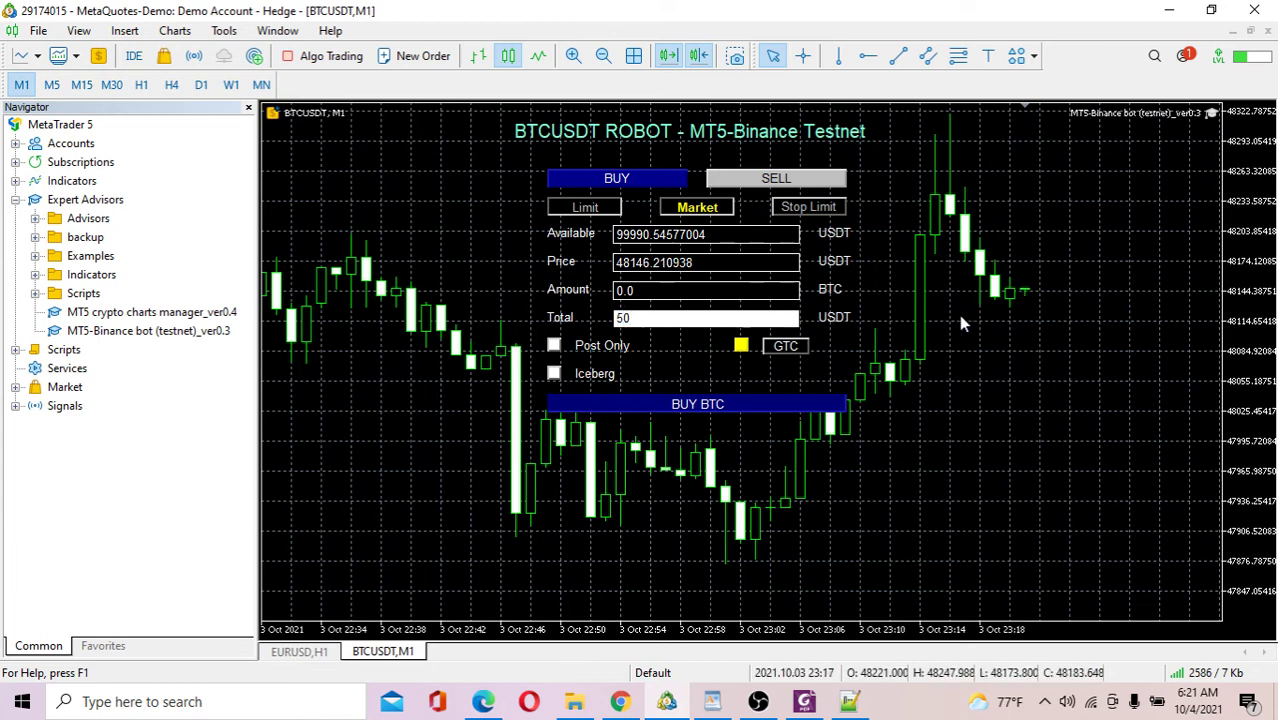
{"action": "key", "text": "Return"}
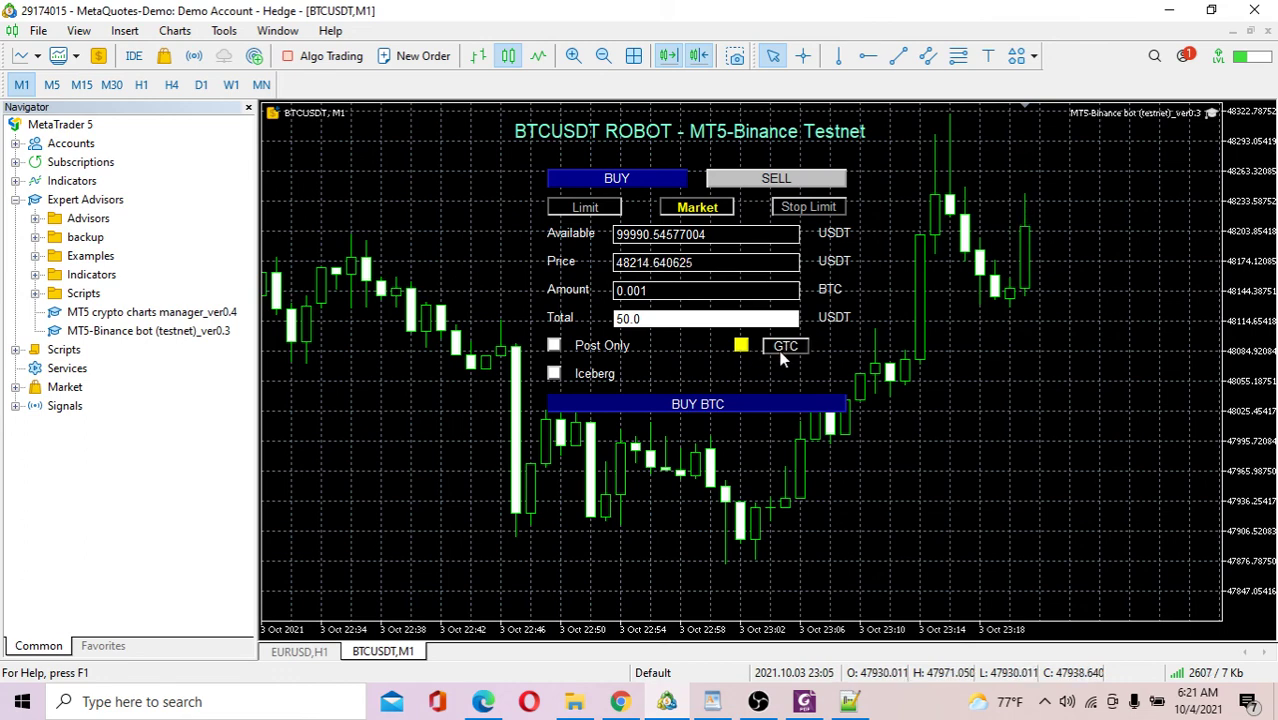
{"action": "left_click", "coordinate": [697, 405]}
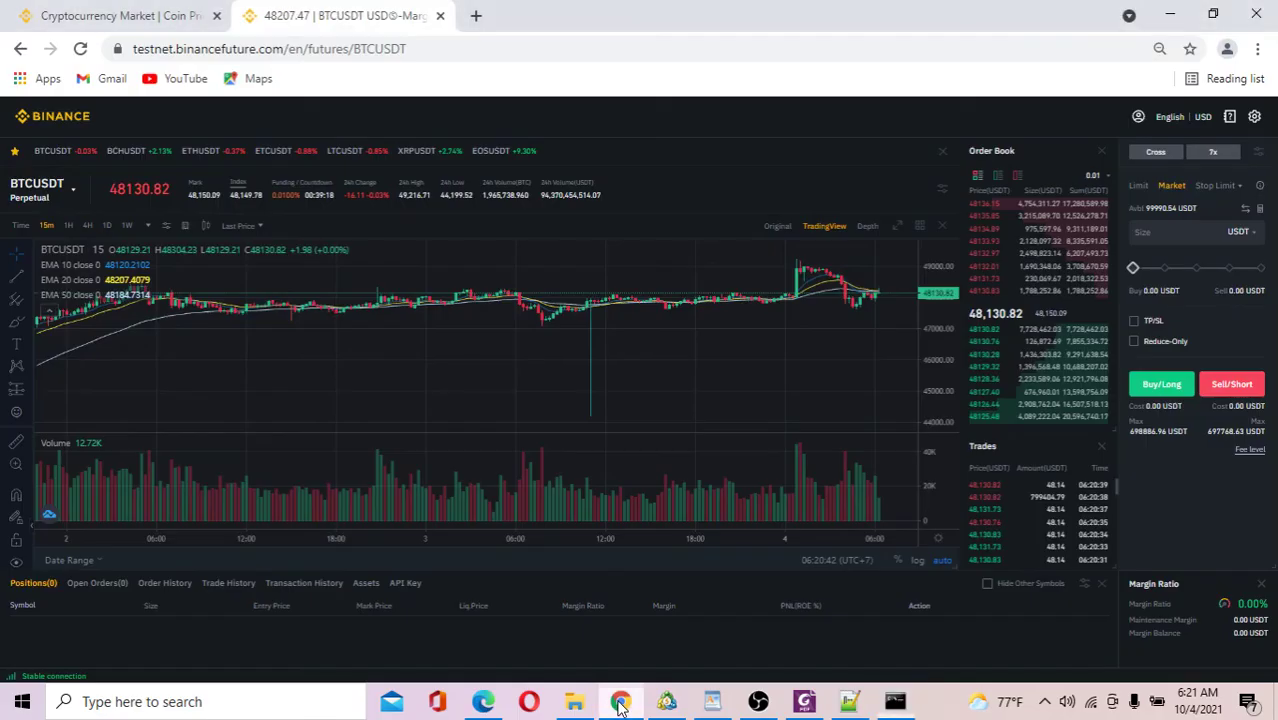
Check the open BTCUSDT position on the Binance testnet page in Chrome, and return to MetaTrader 5 with its window shrunk above the positions
{"action": "left_click", "coordinate": [620, 701]}
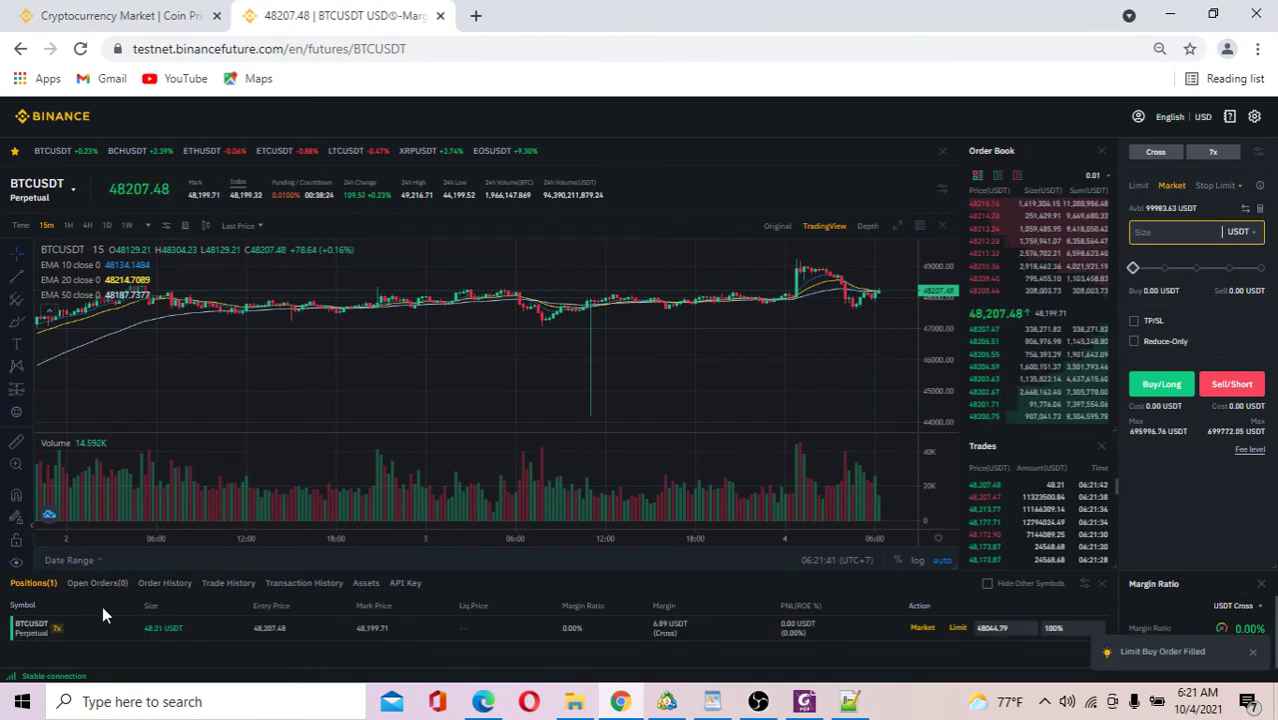
{"action": "left_click", "coordinate": [667, 701]}
{"action": "left_click", "coordinate": [1211, 11]}
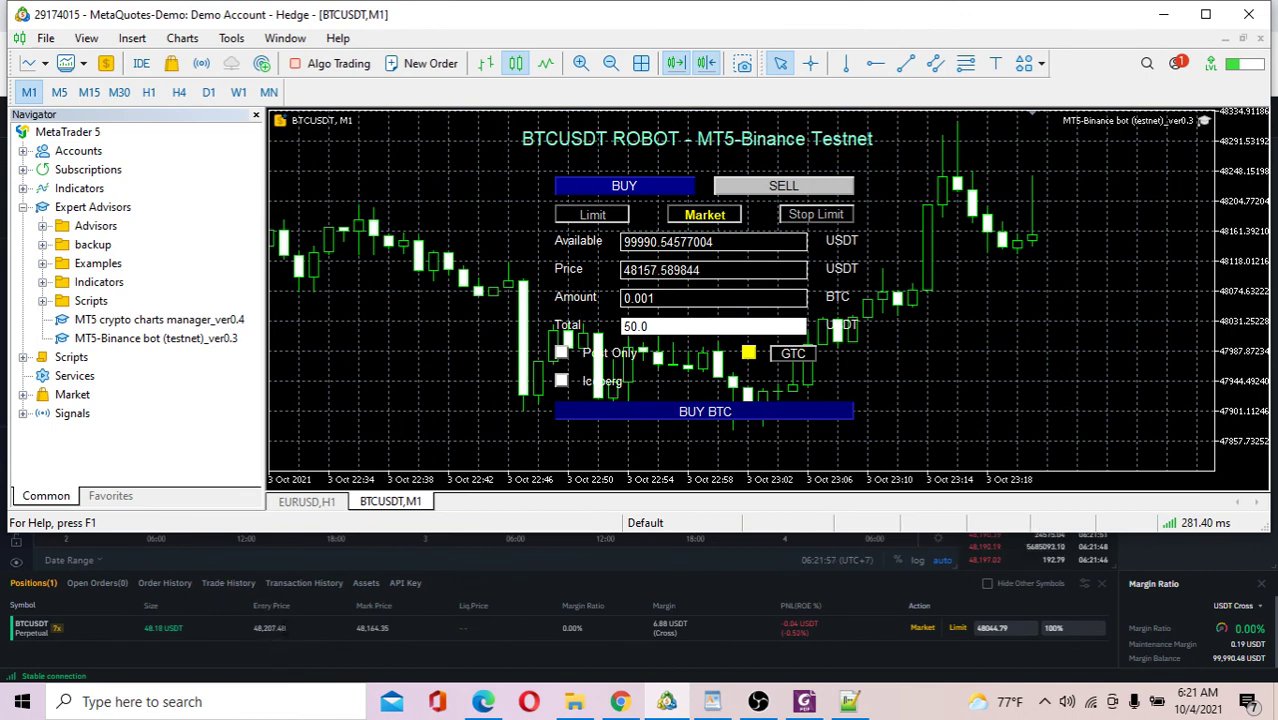
Place a Market sell order from the bot's order panel with a total of 50 USDT
{"action": "left_click", "coordinate": [776, 188]}
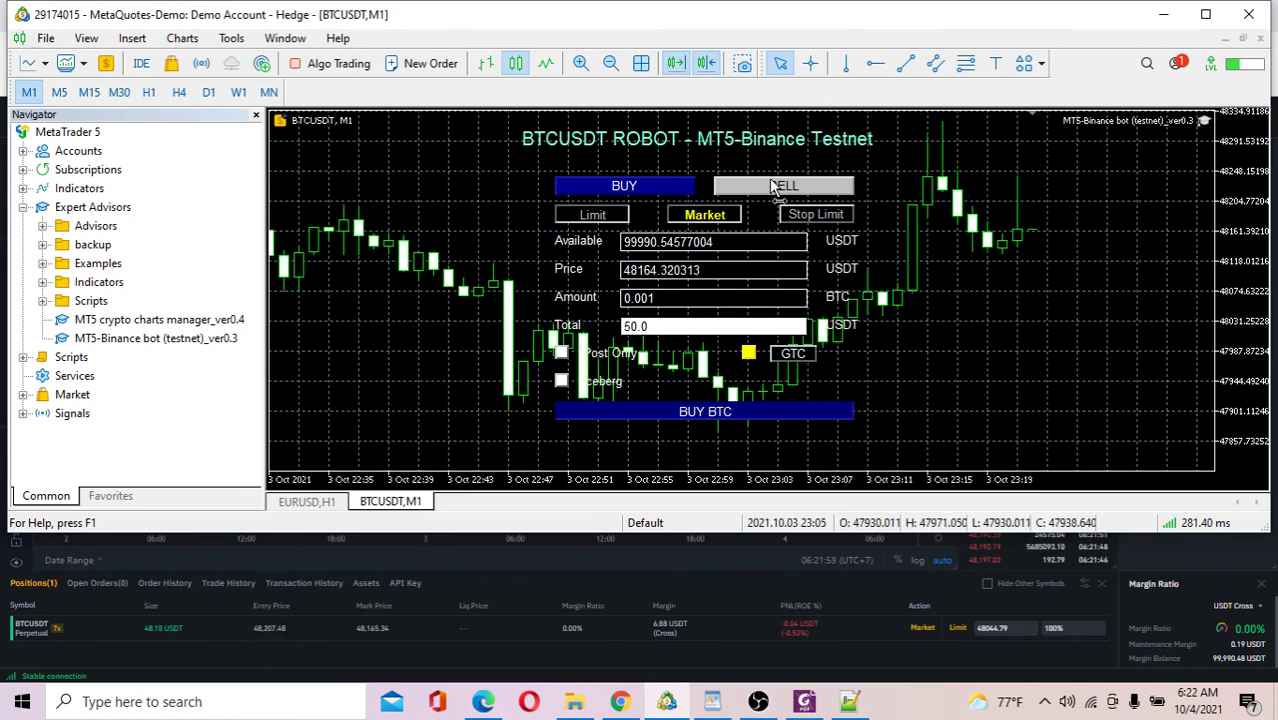
{"action": "left_click", "coordinate": [659, 330]}
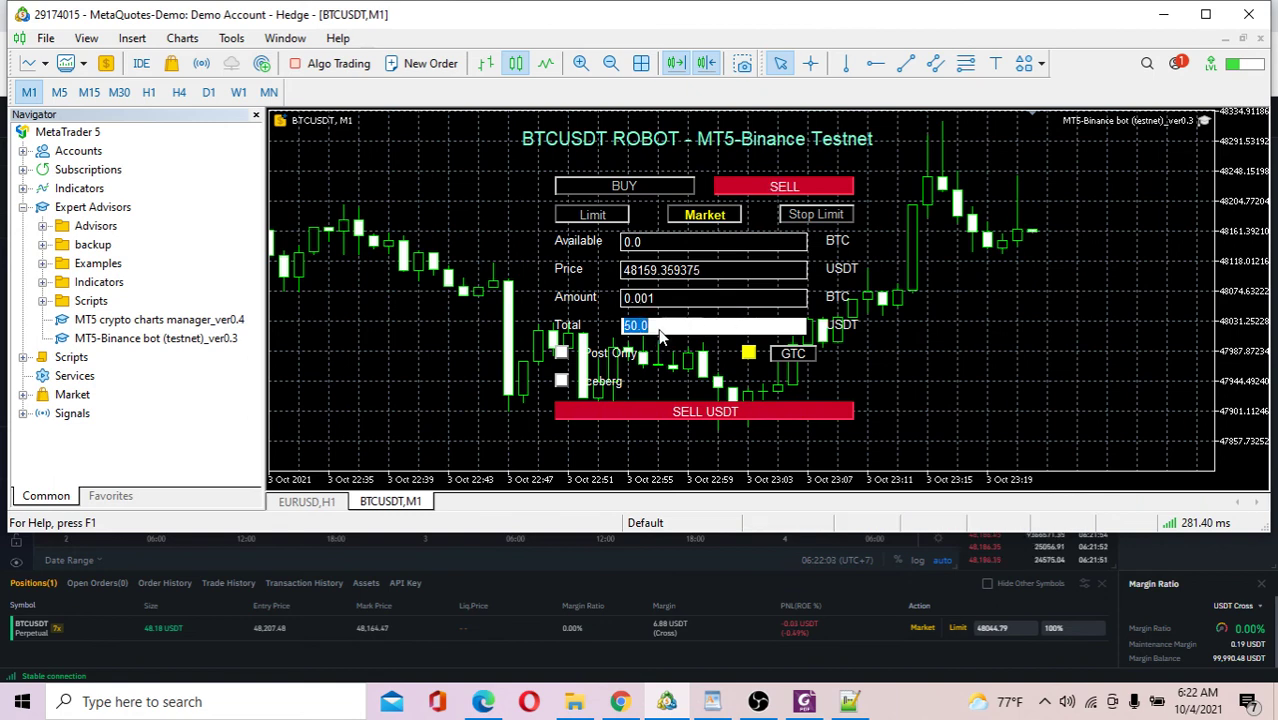
{"action": "type", "text": "50"}
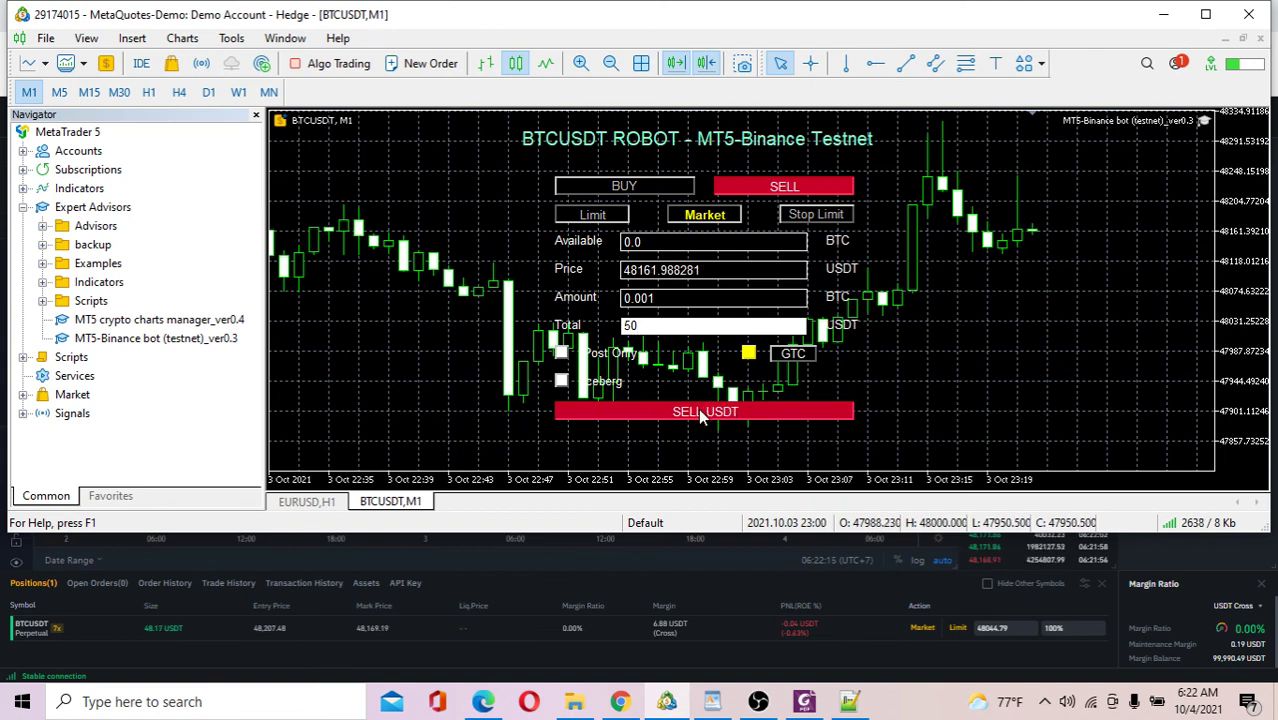
{"action": "left_click", "coordinate": [698, 410]}
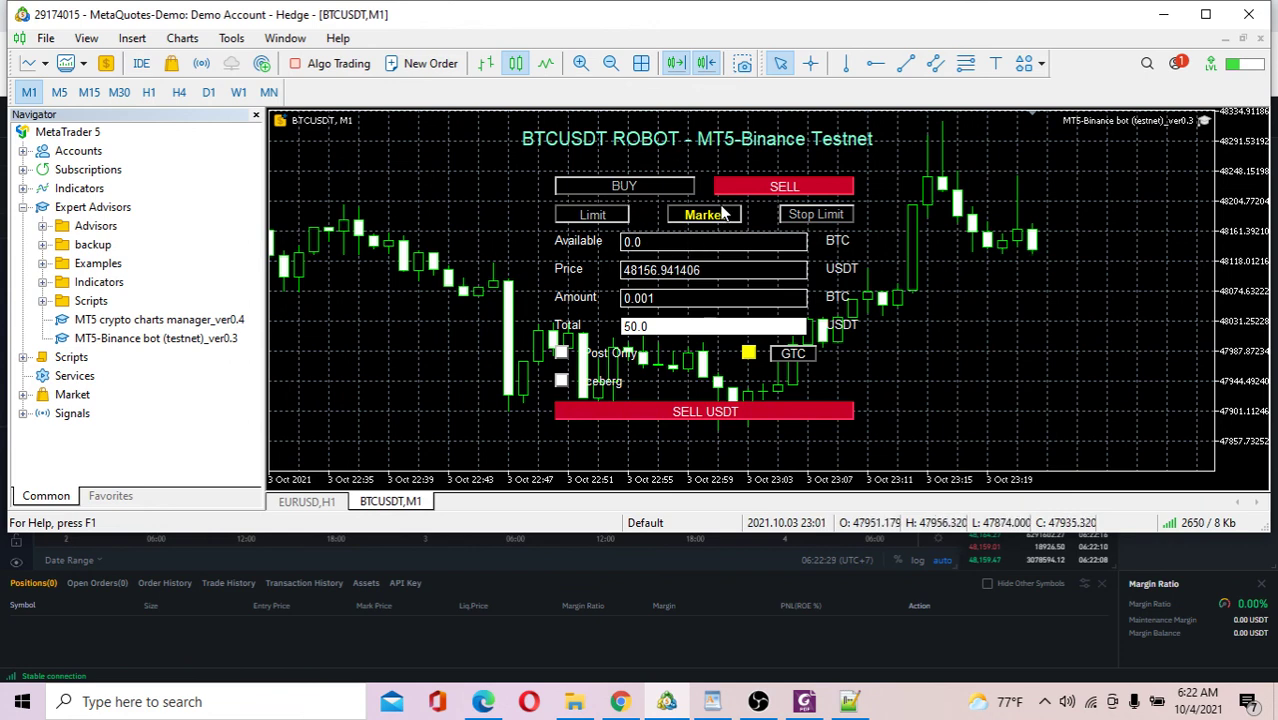
Try the Limit and Market order types on the sell form, select Stop Limit and maximize the MetaTrader 5 window
{"action": "left_click", "coordinate": [595, 216]}
{"action": "left_click", "coordinate": [705, 215]}
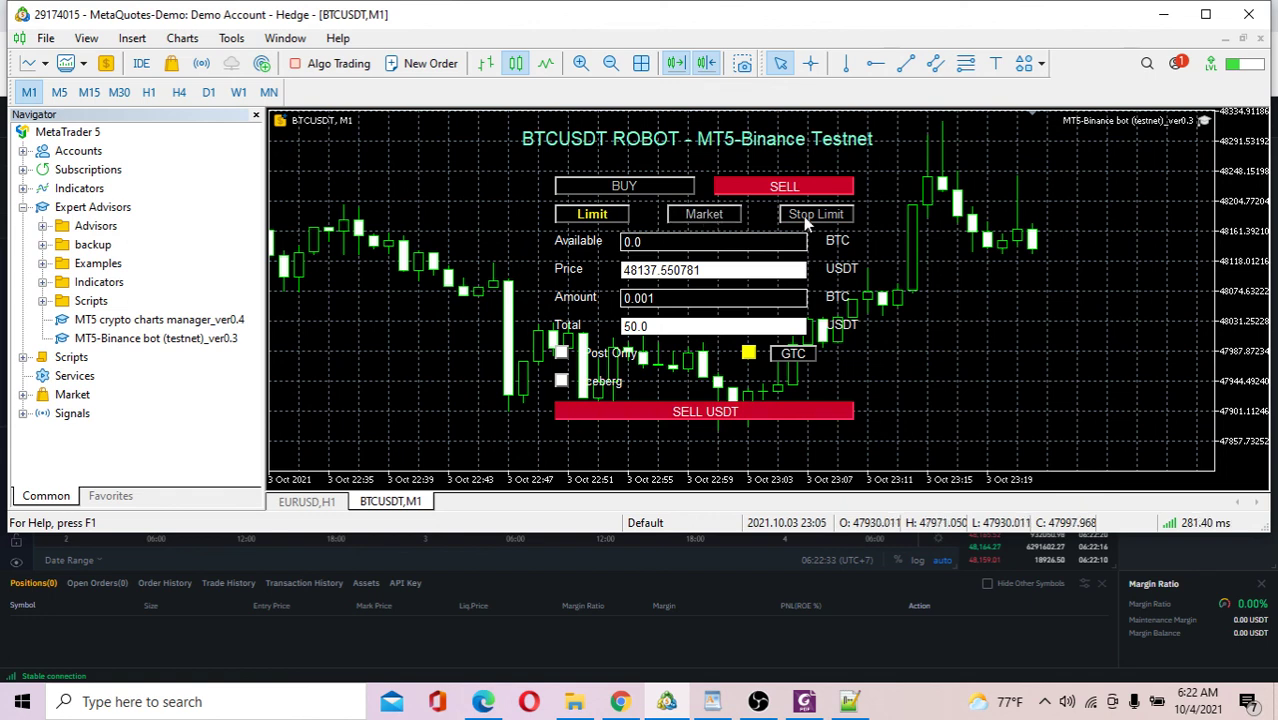
{"action": "left_click", "coordinate": [846, 215]}
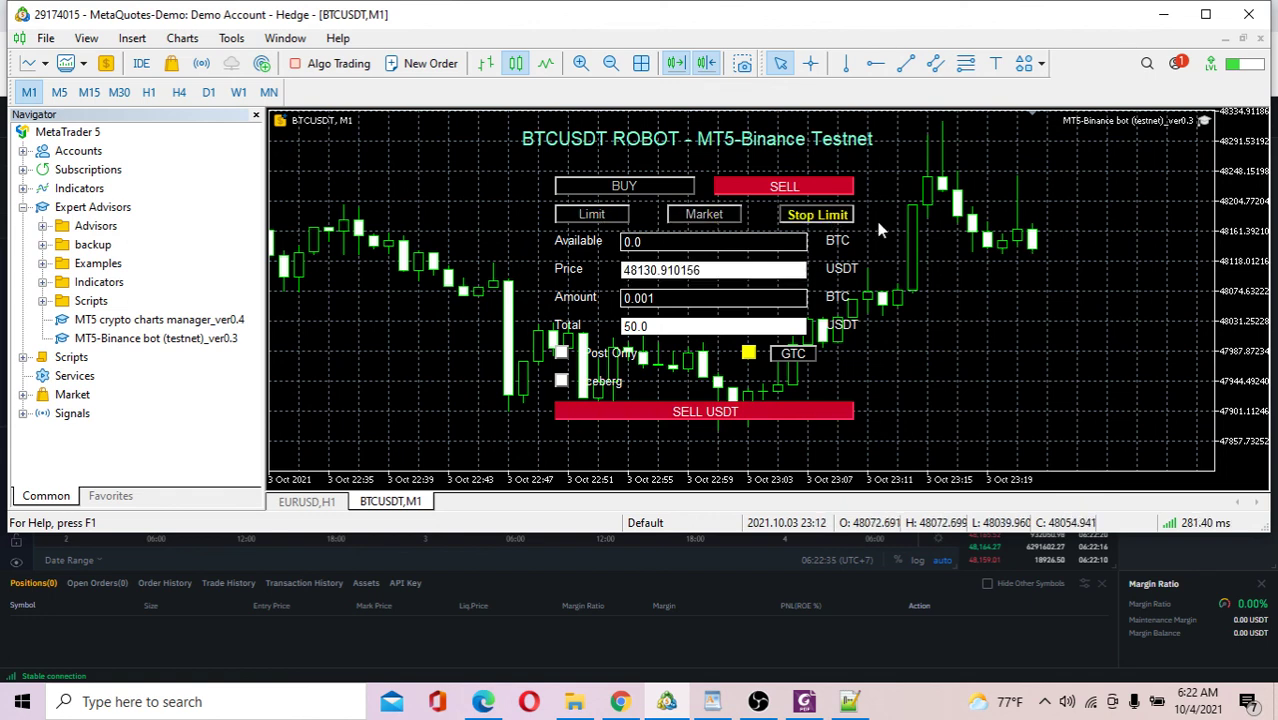
{"action": "left_click", "coordinate": [1207, 15]}
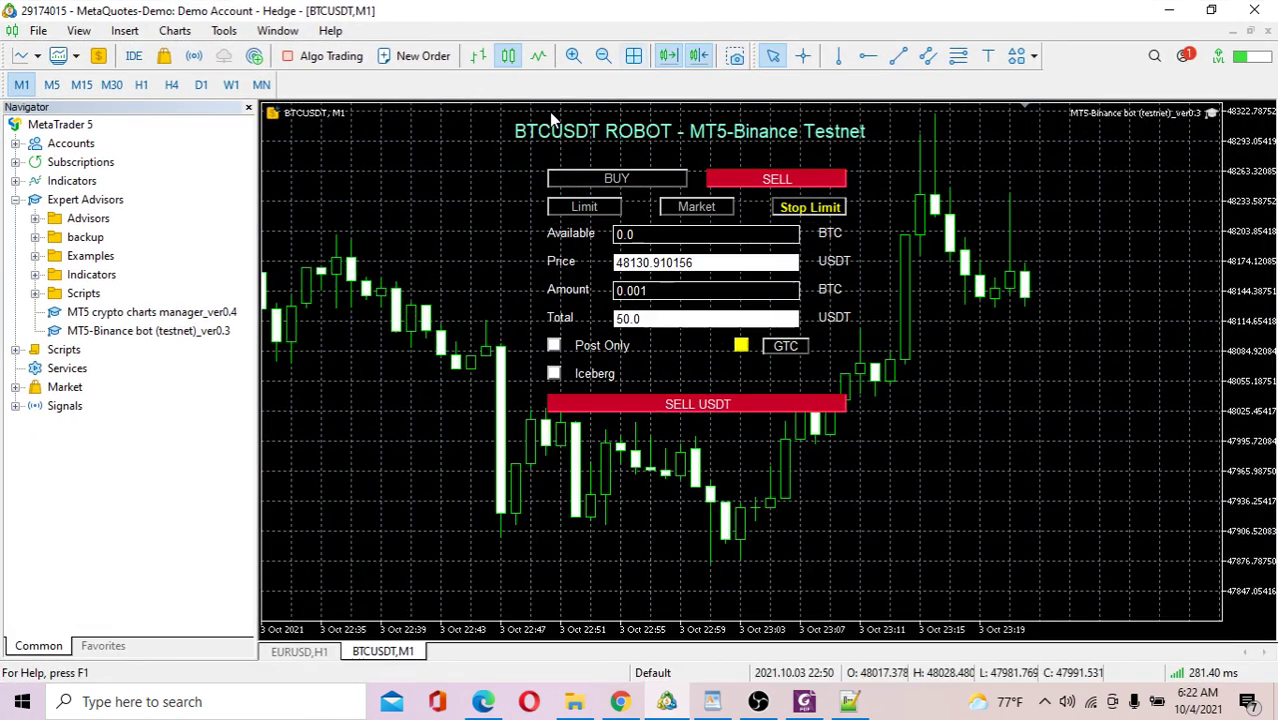